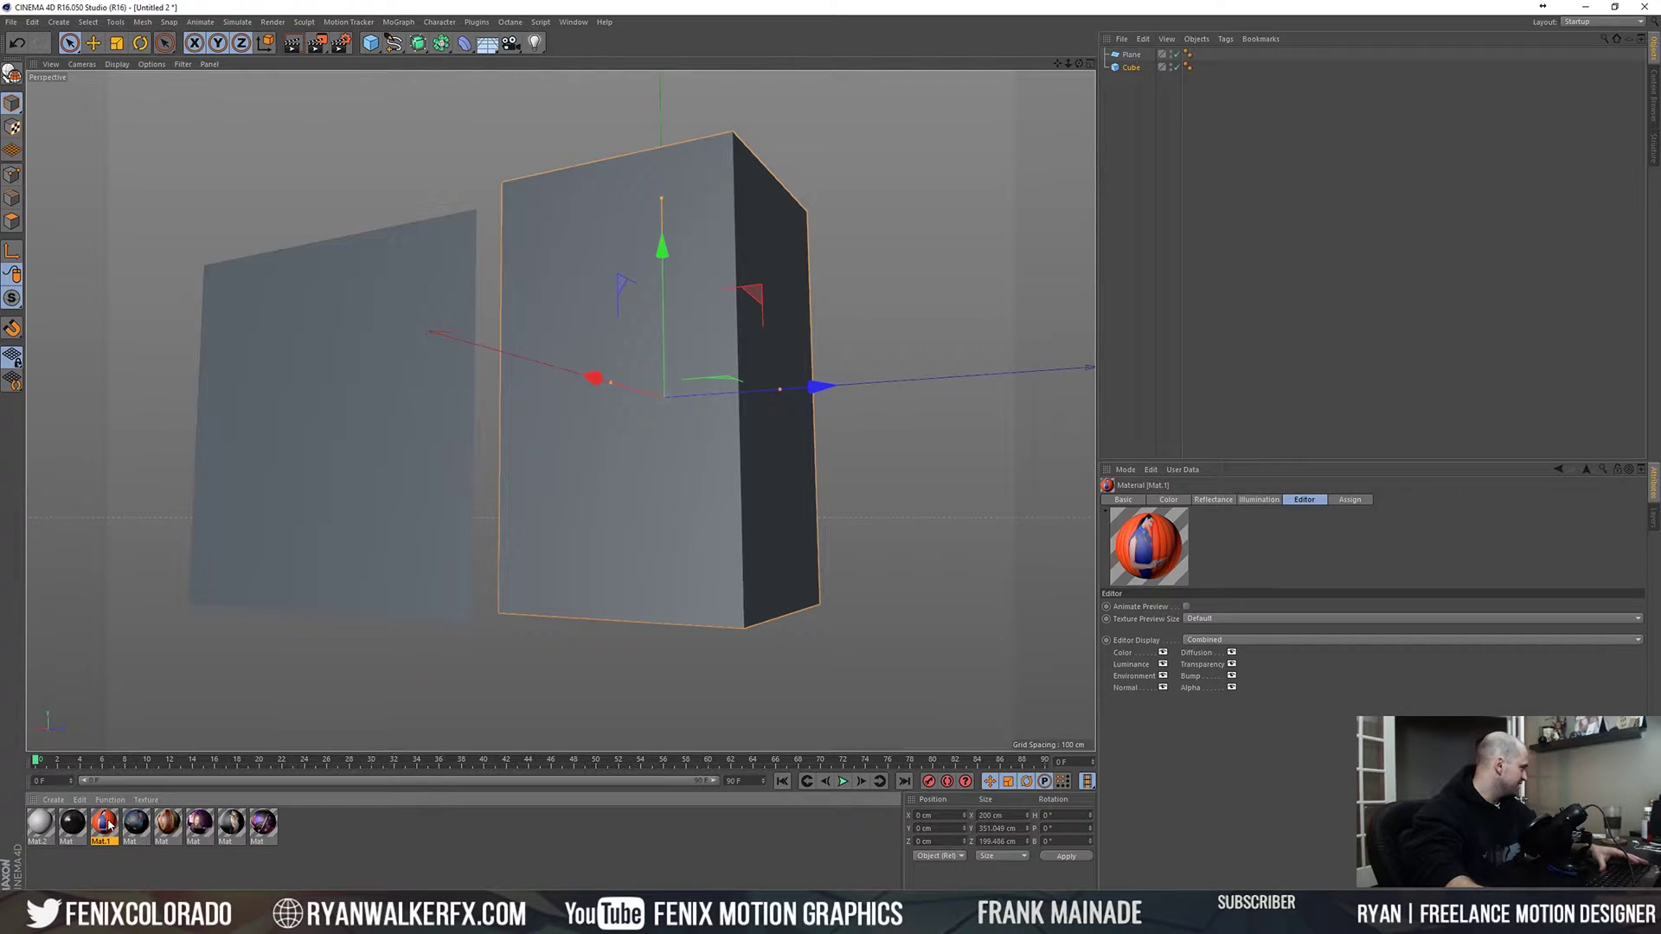
- Apply the Mat.1 image material of the woman to the cube
drag(260, 732, 661, 475)
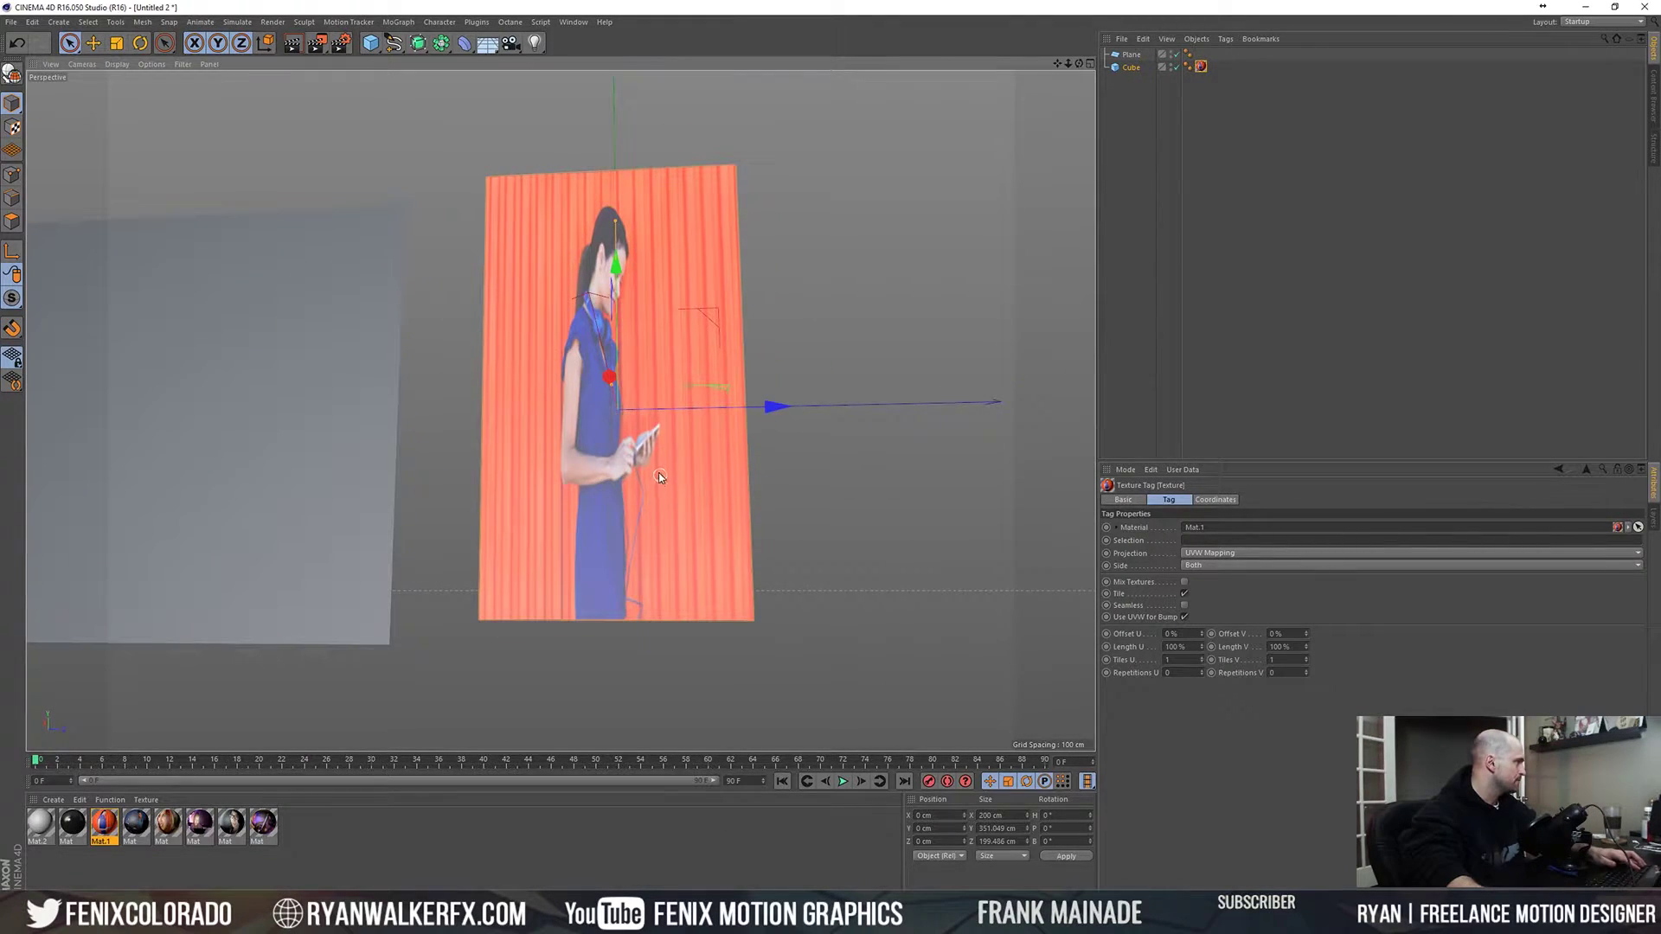
alt+drag(635, 301, 607, 296)
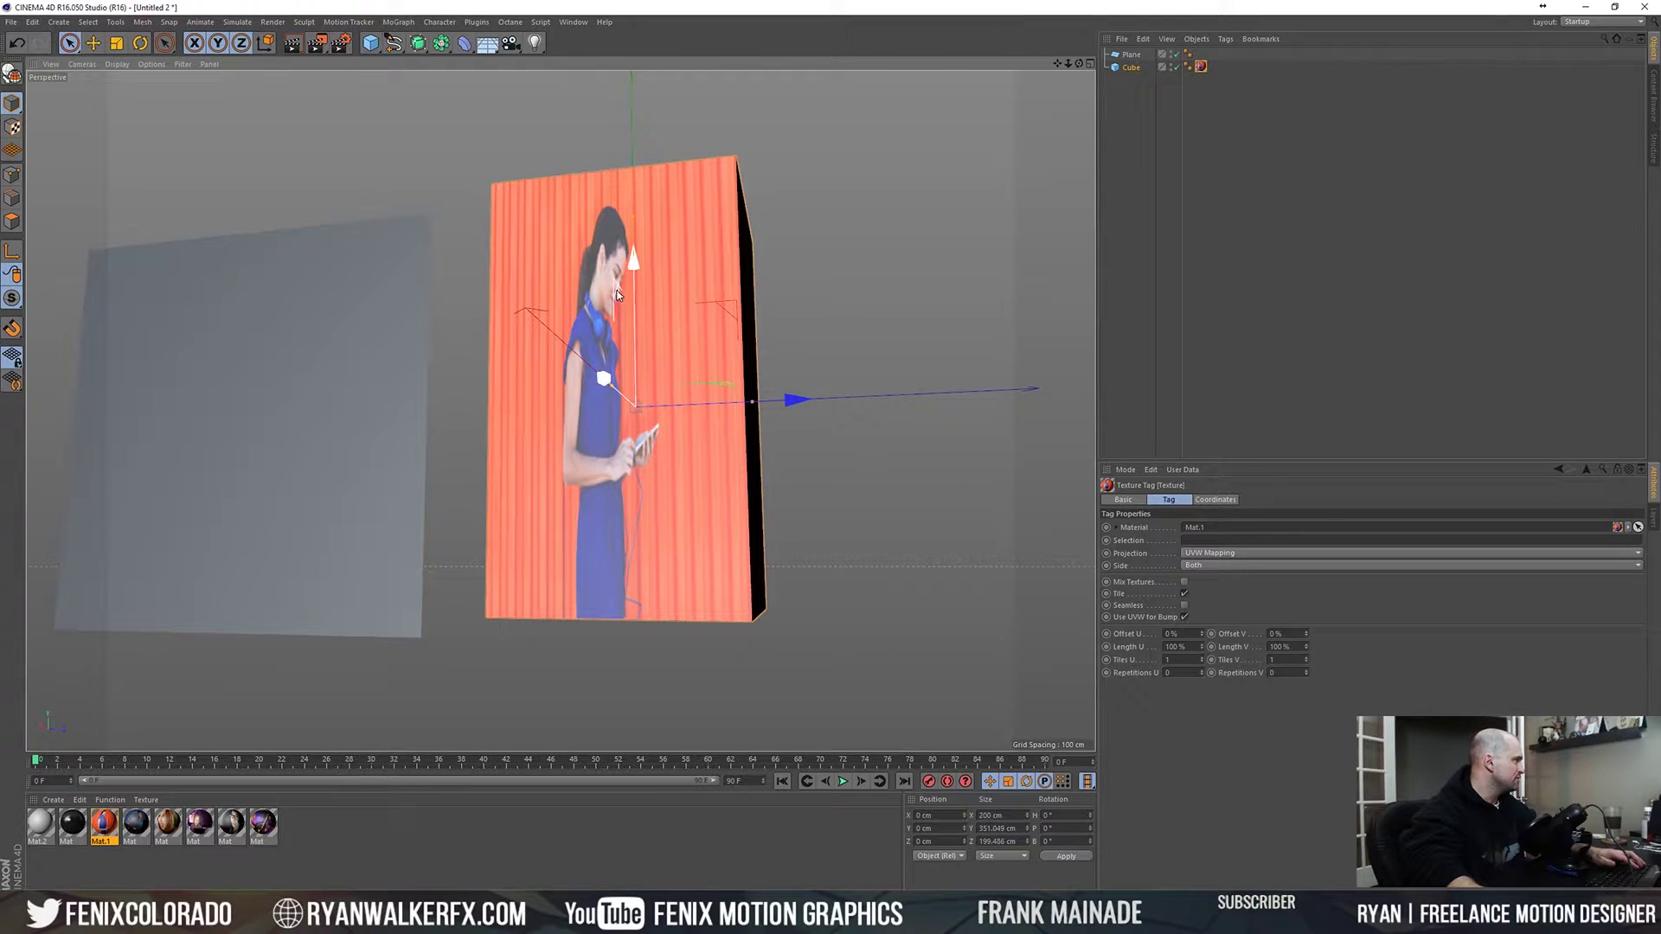
- Try narrowing the cube's Z size to about 113 cm, and undo the resize
drag(752, 402, 714, 394)
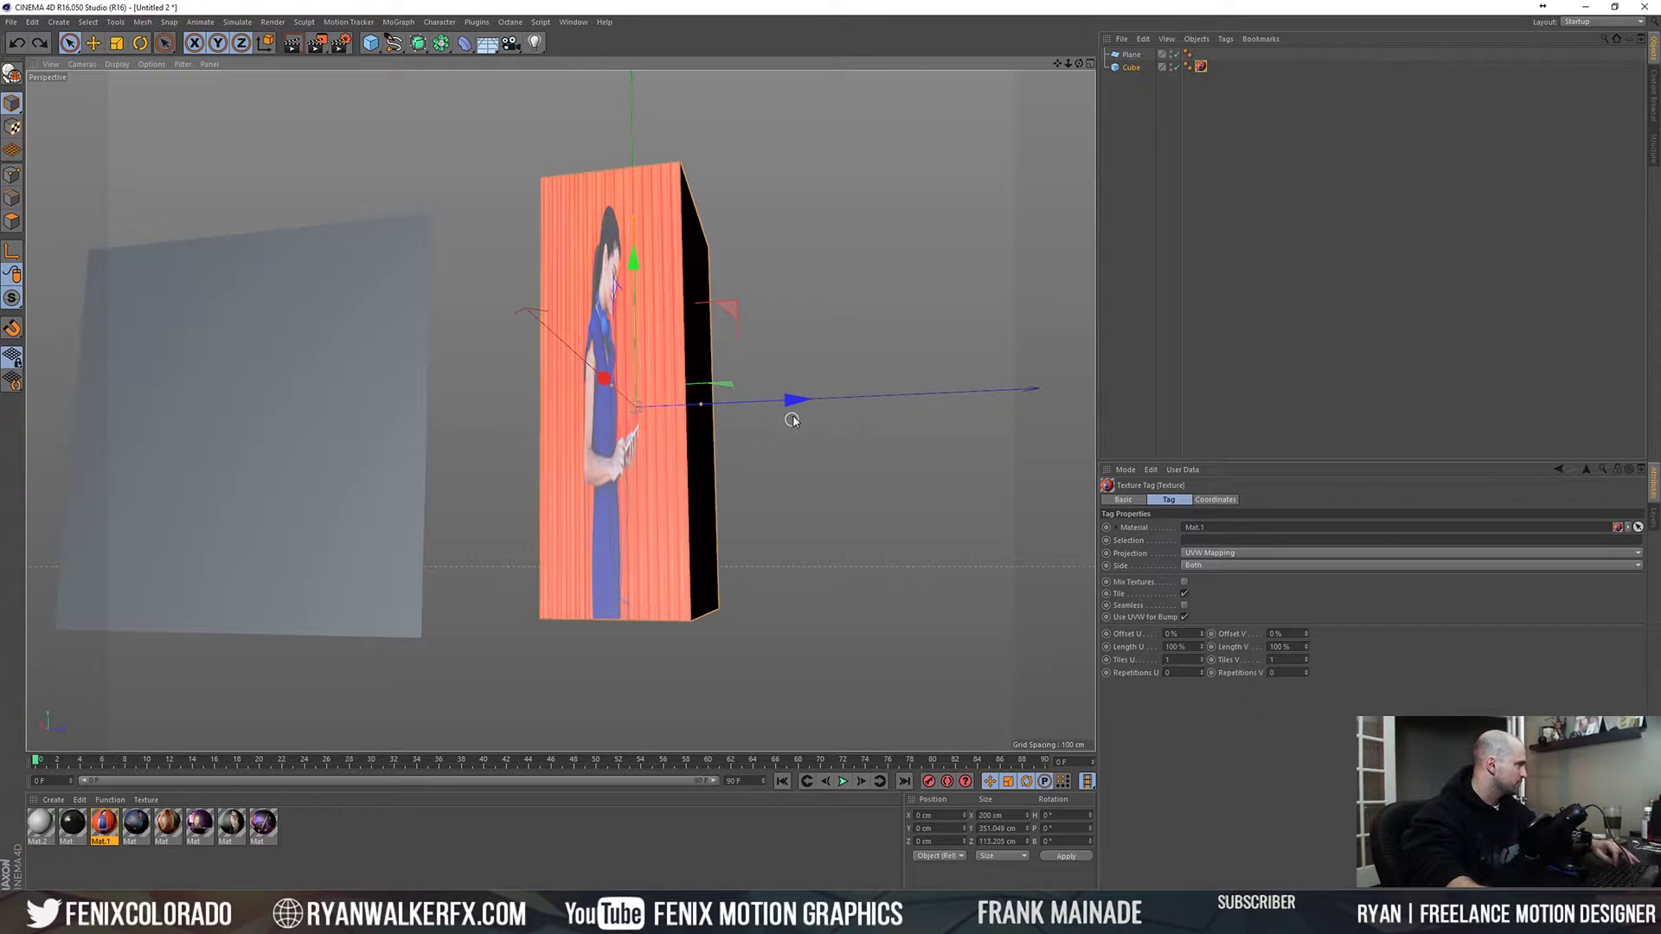
key(ctrl+z)
click(661, 242)
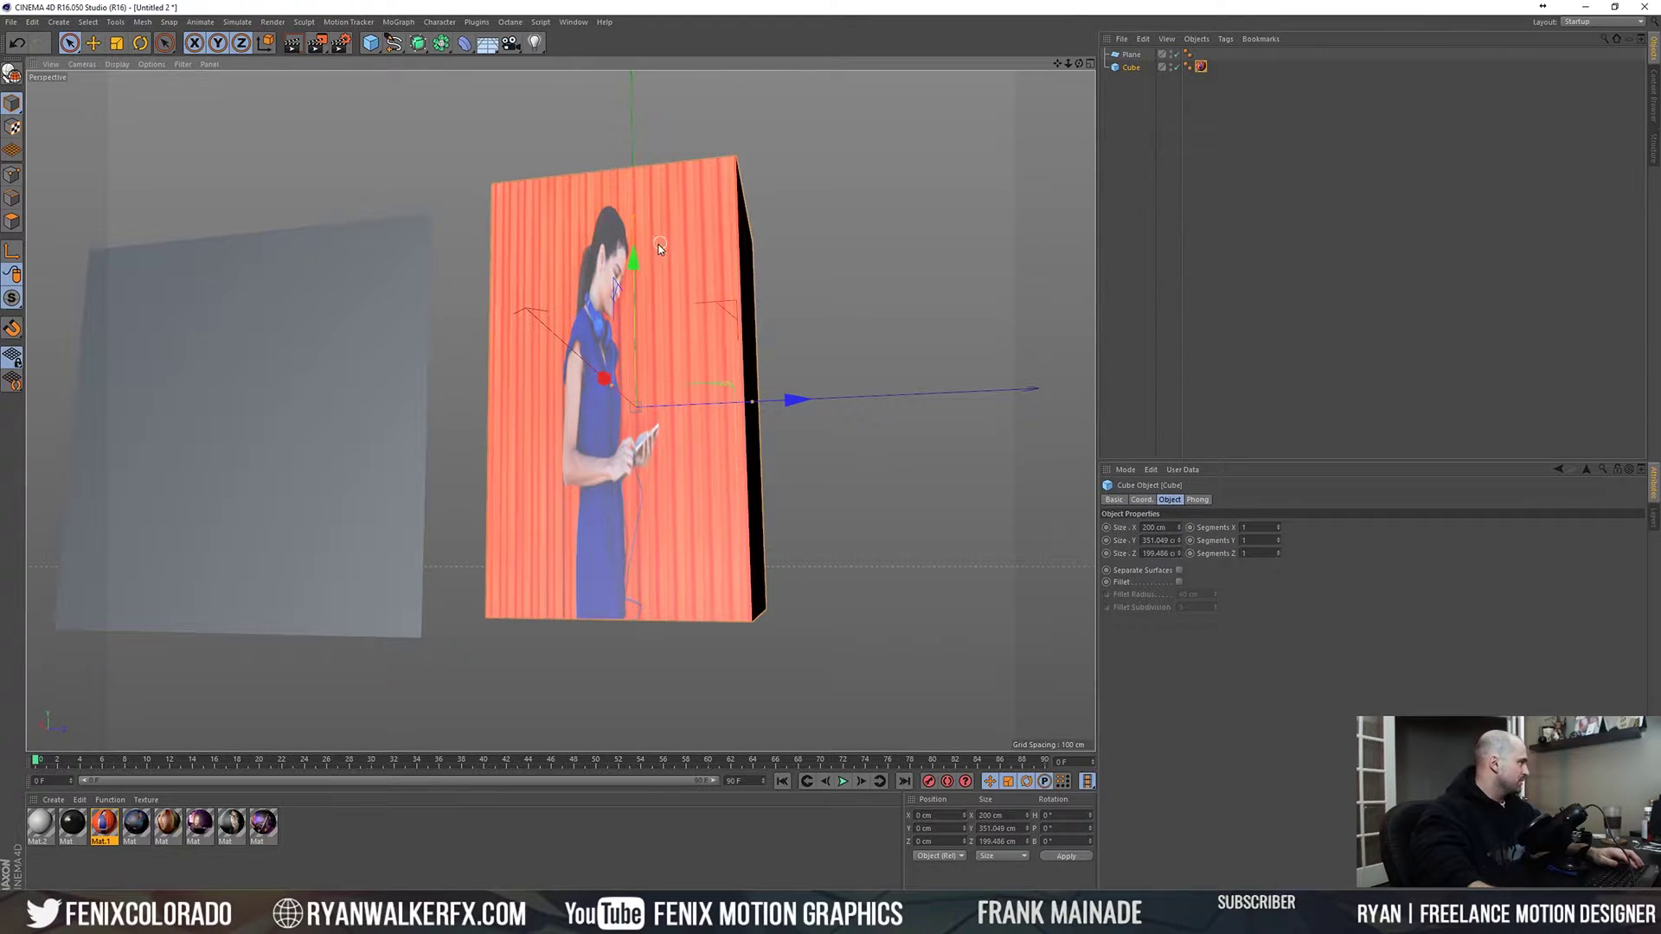
- Set the editor texture preview size of Mat.1 to 4096x4096 (64 MB)
scroll(750, 174, up, 5)
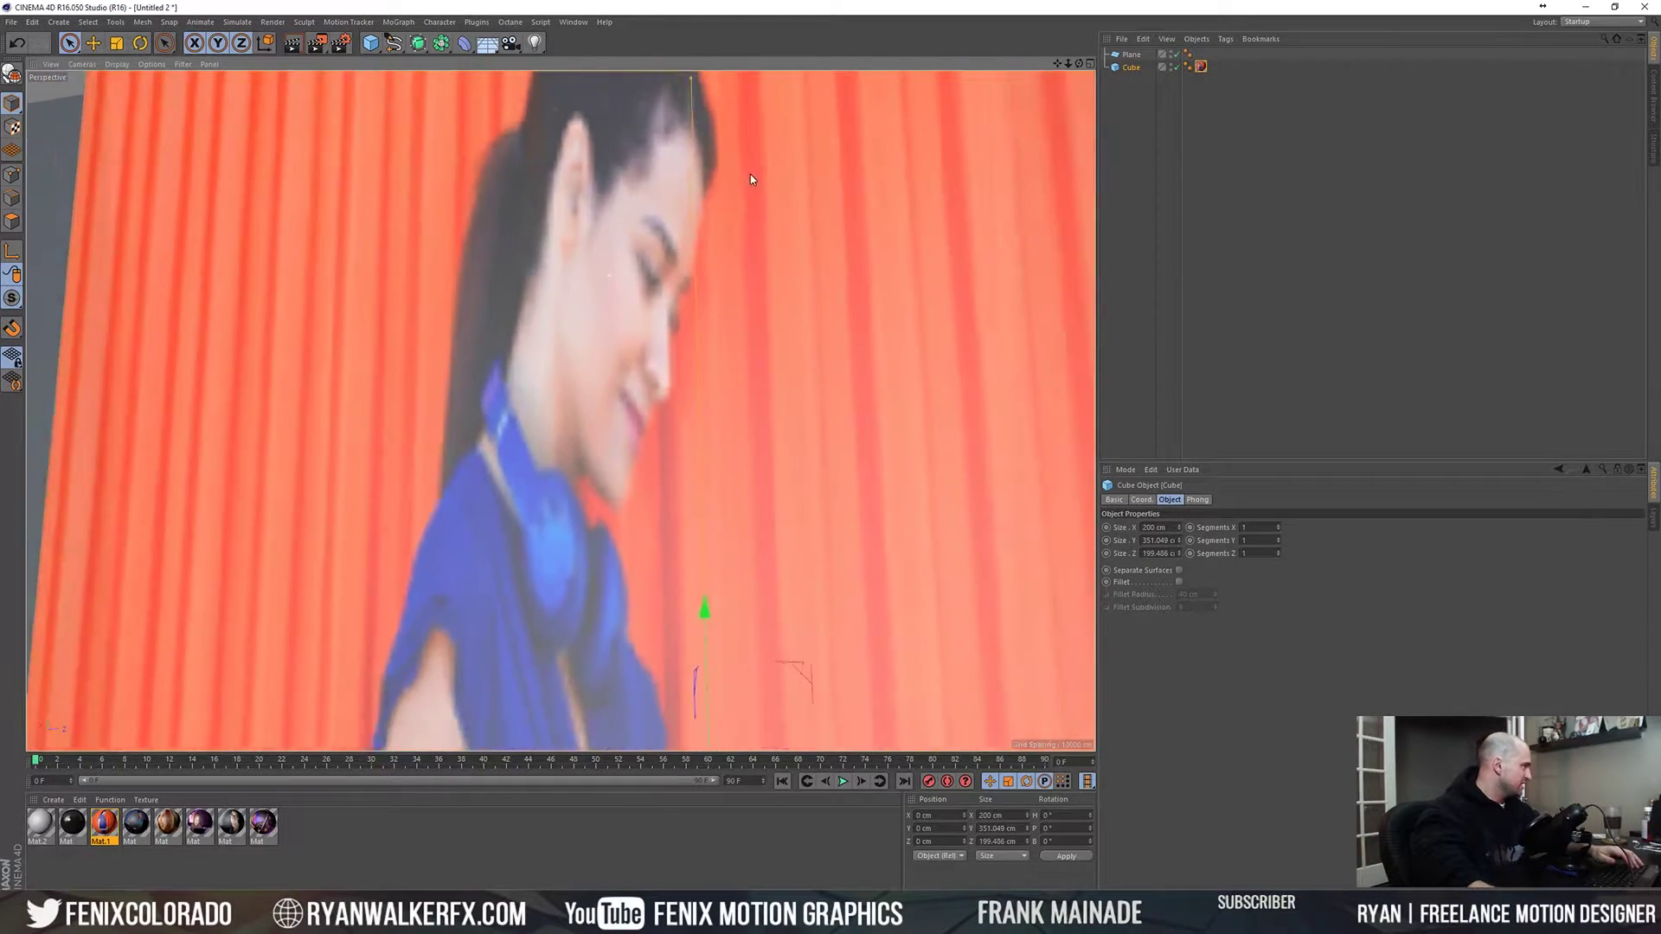
scroll(750, 174, down, 5)
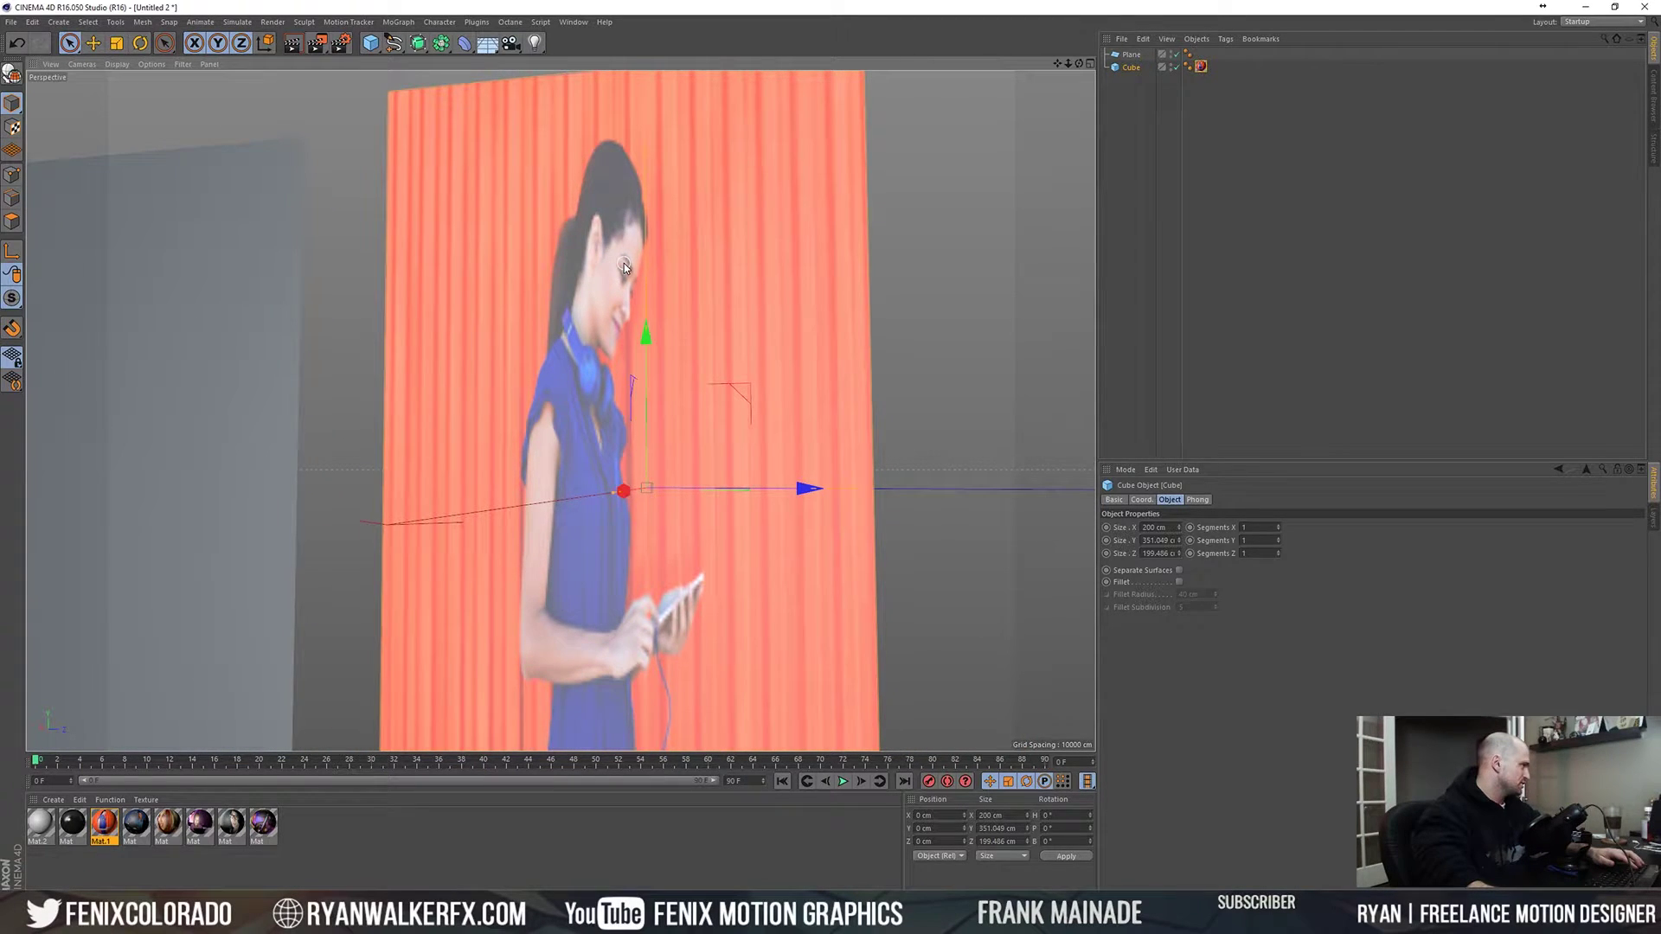
mouse_move(636, 256)
alt+mouse_down()
mouse_move(613, 256)
mouse_move(637, 271)
mouse_move(599, 301)
mouse_move(616, 275)
alt+mouse_up()
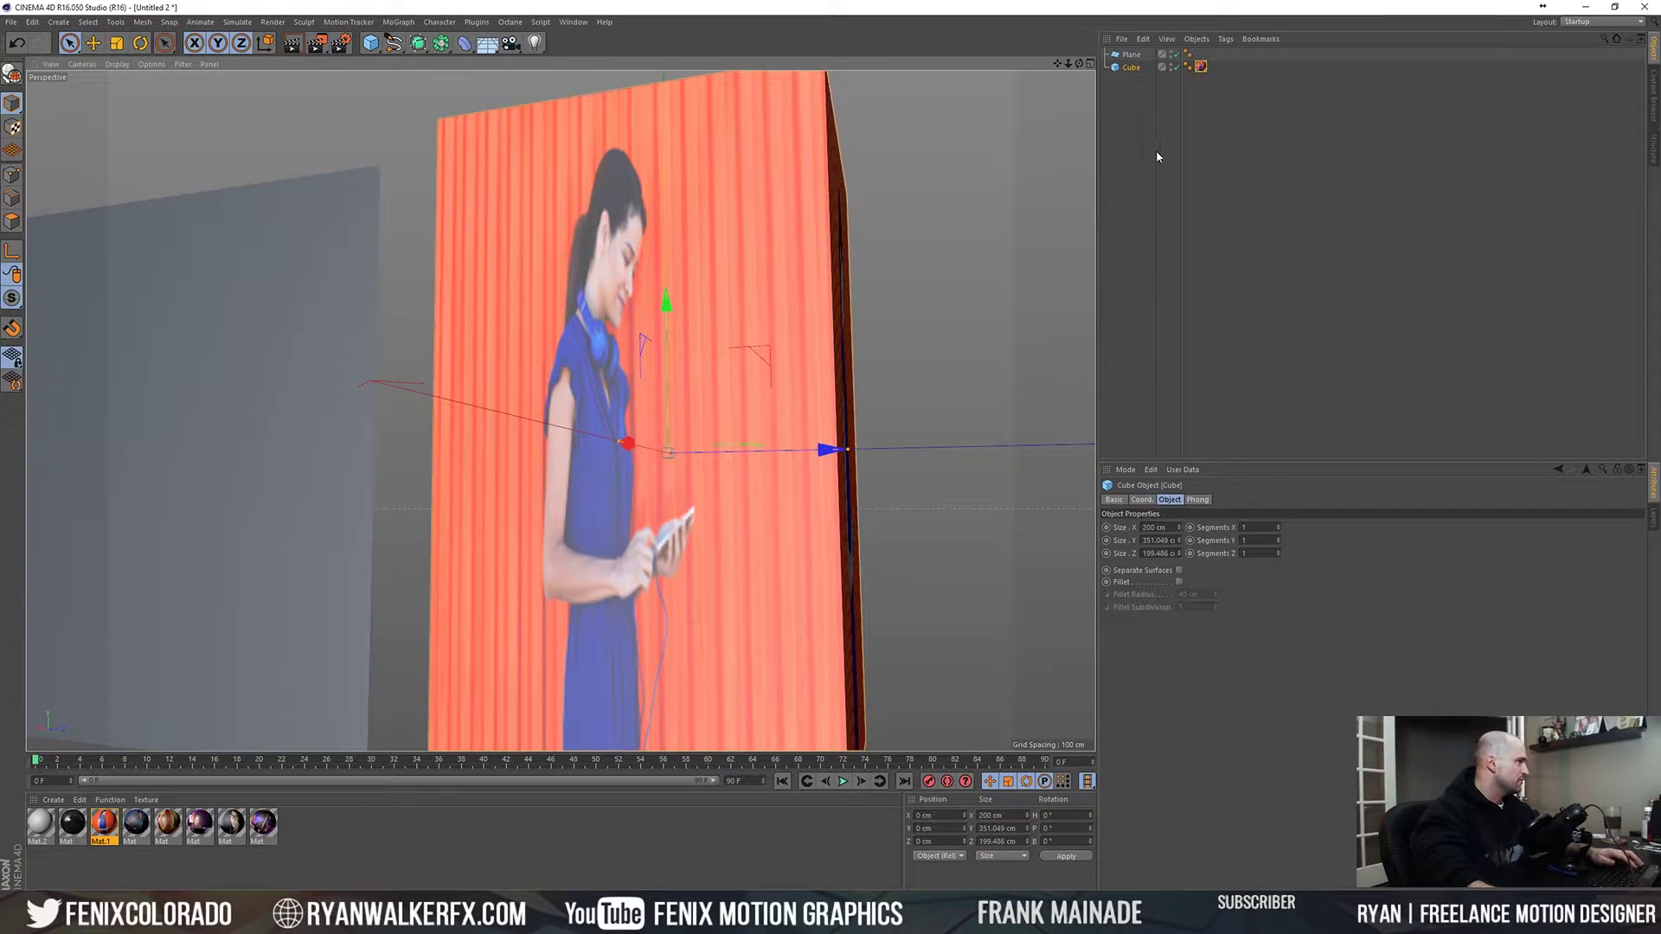
click(1201, 68)
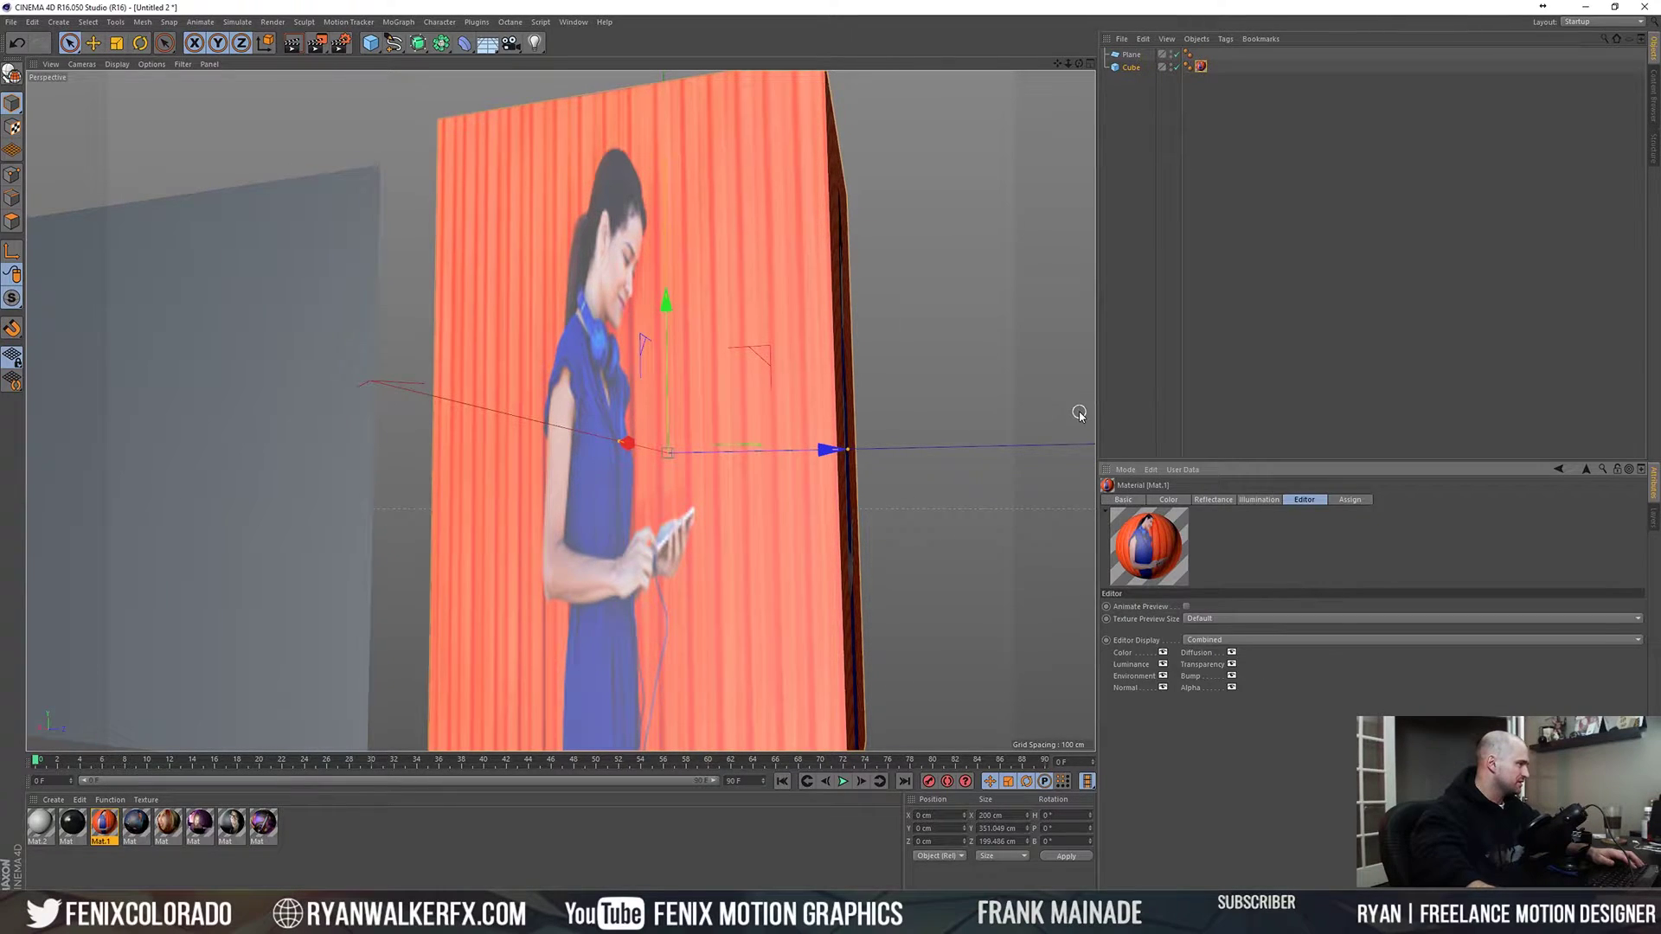
click(1216, 500)
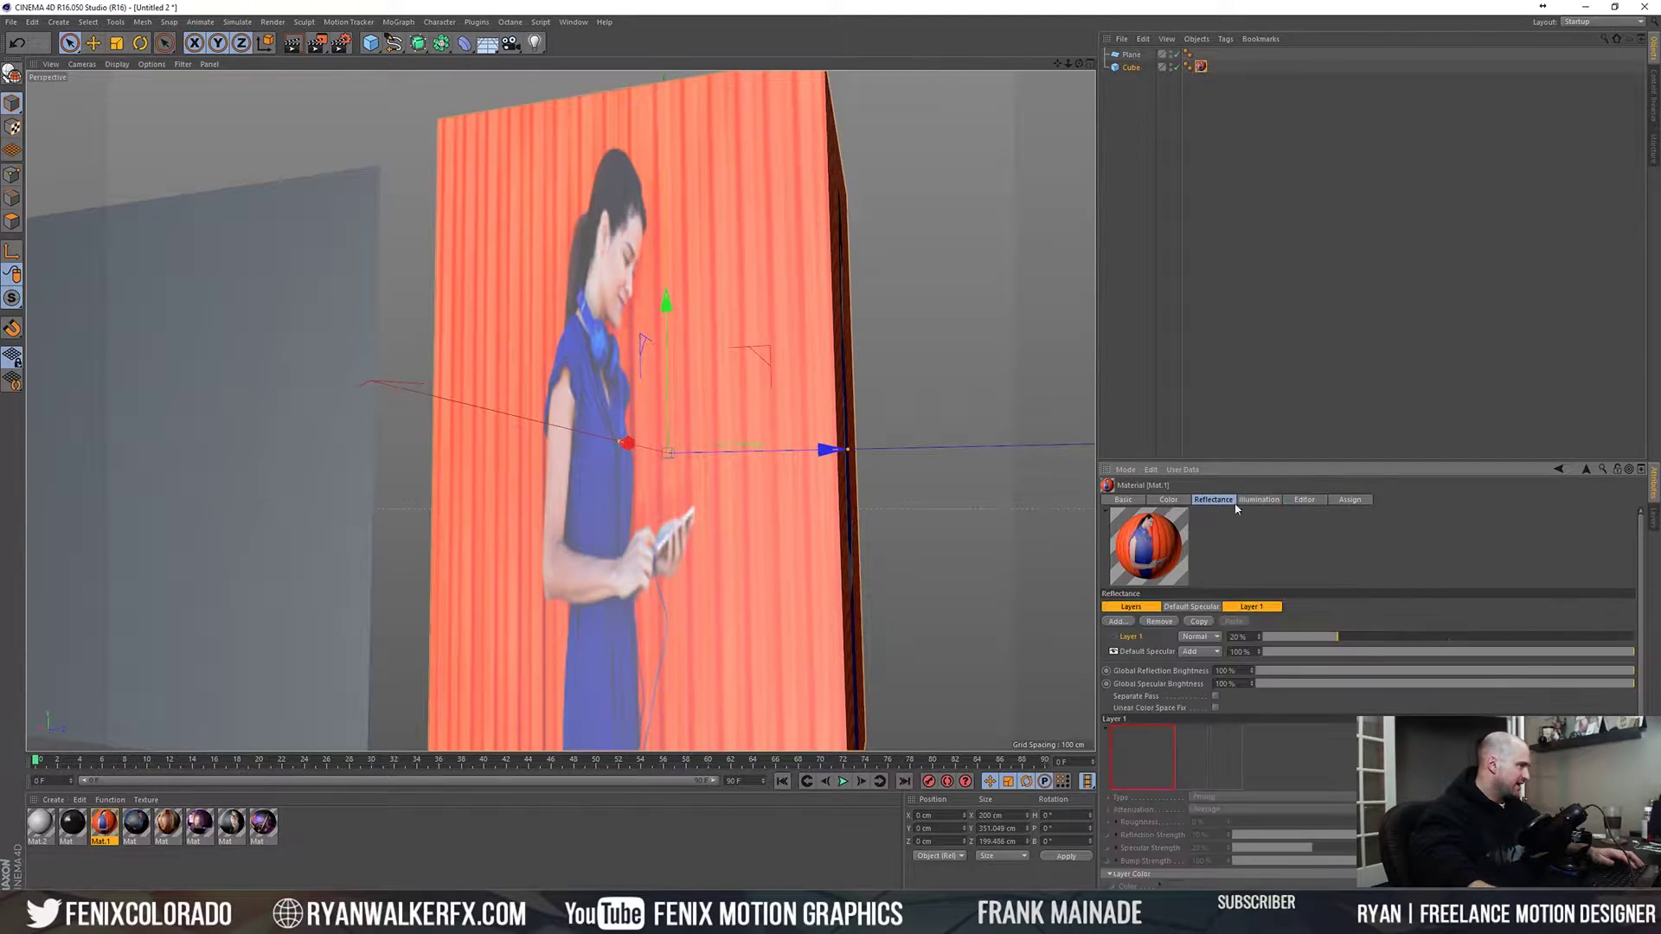
click(1308, 500)
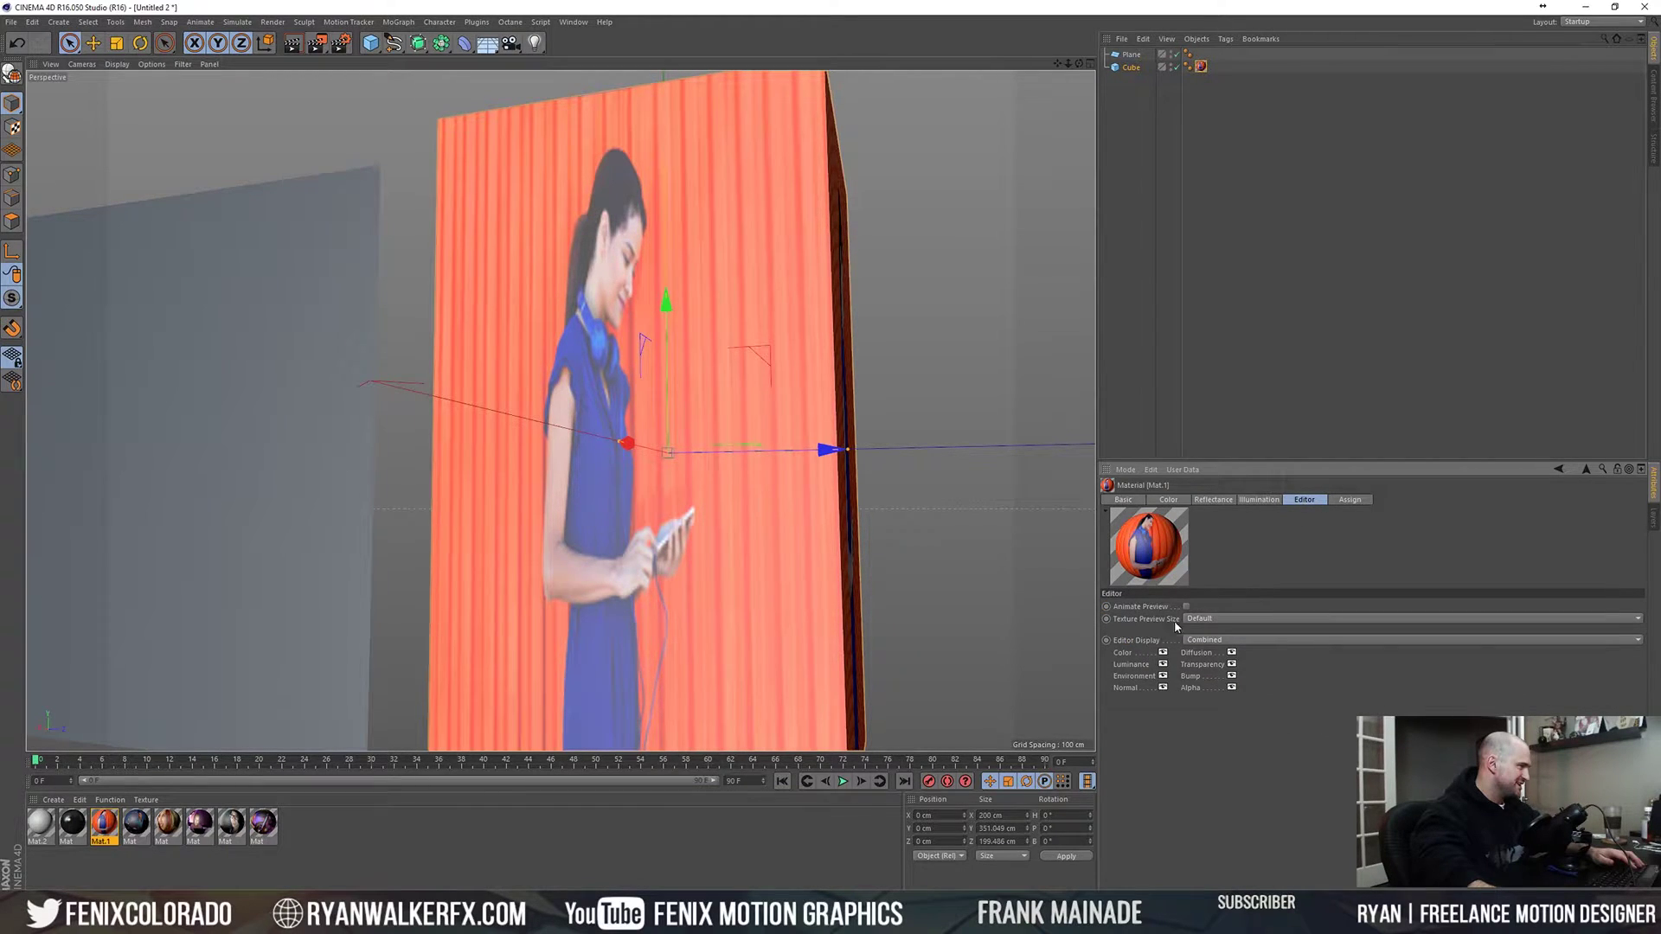
click(1216, 620)
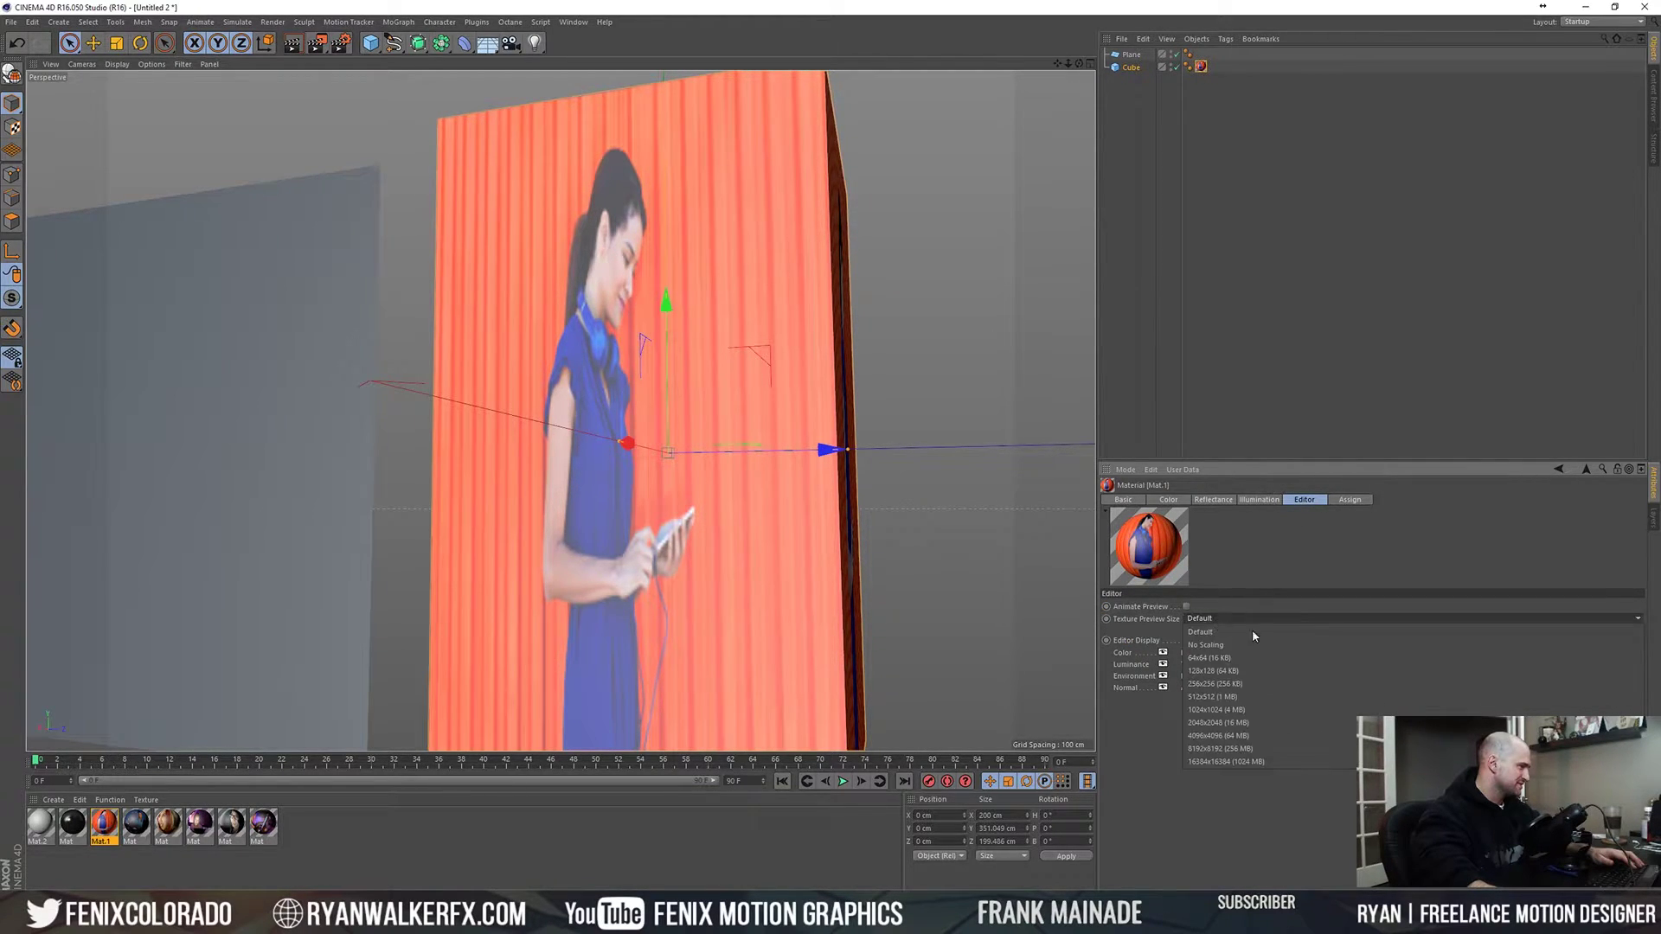
click(1220, 735)
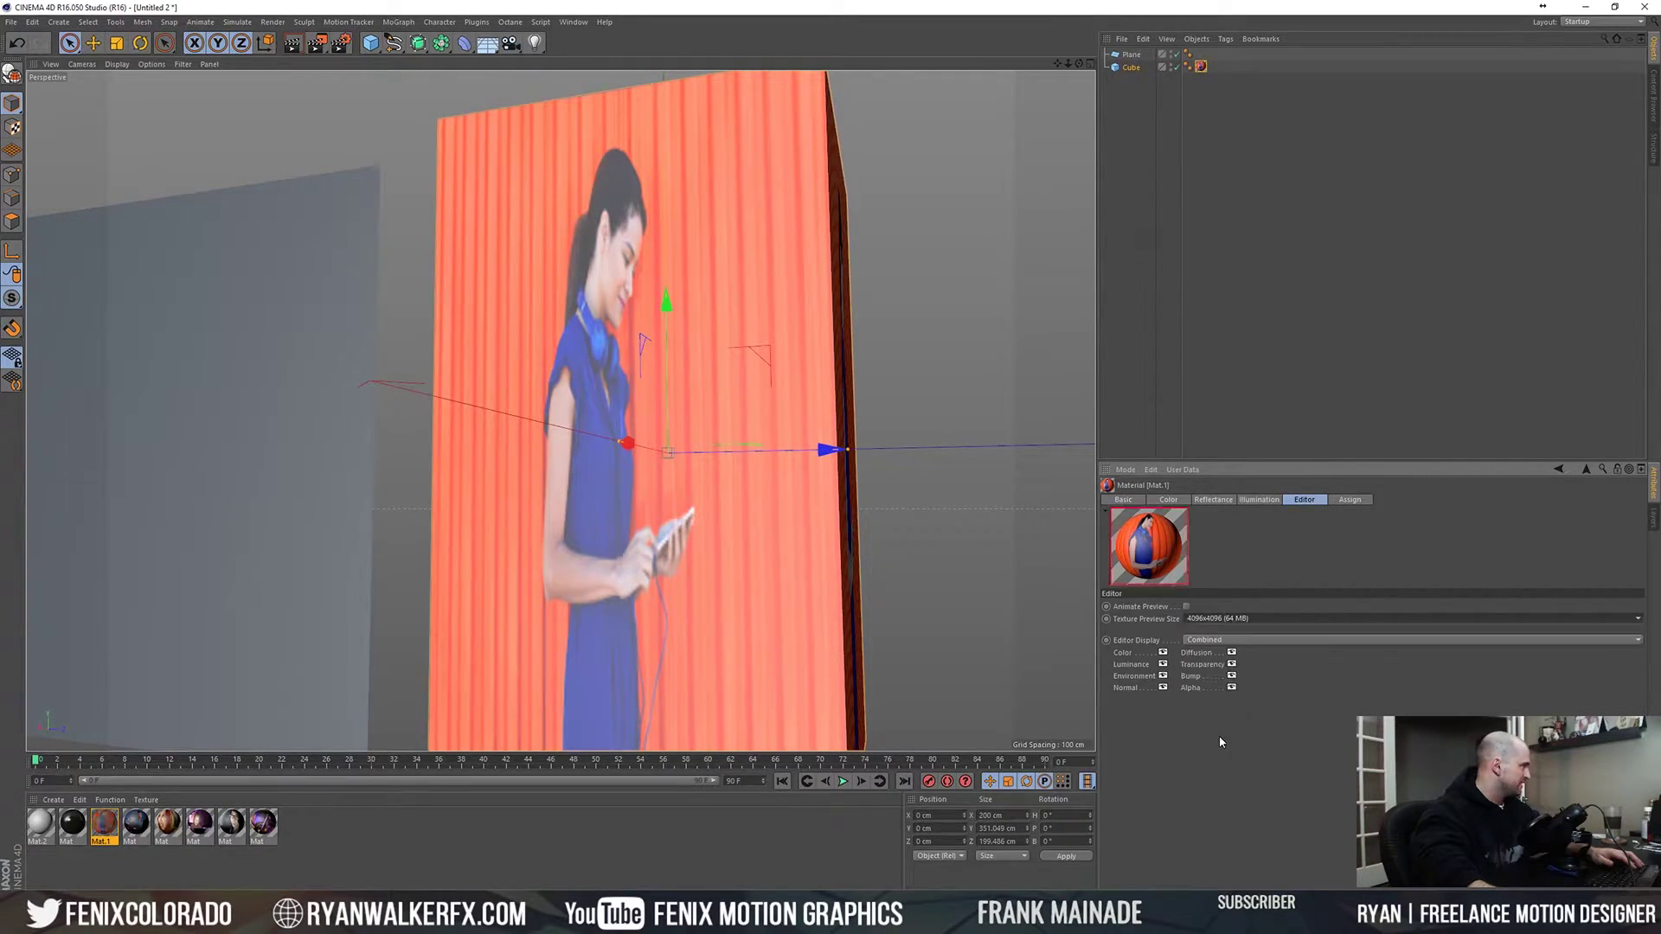
alt+drag(661, 304, 629, 287)
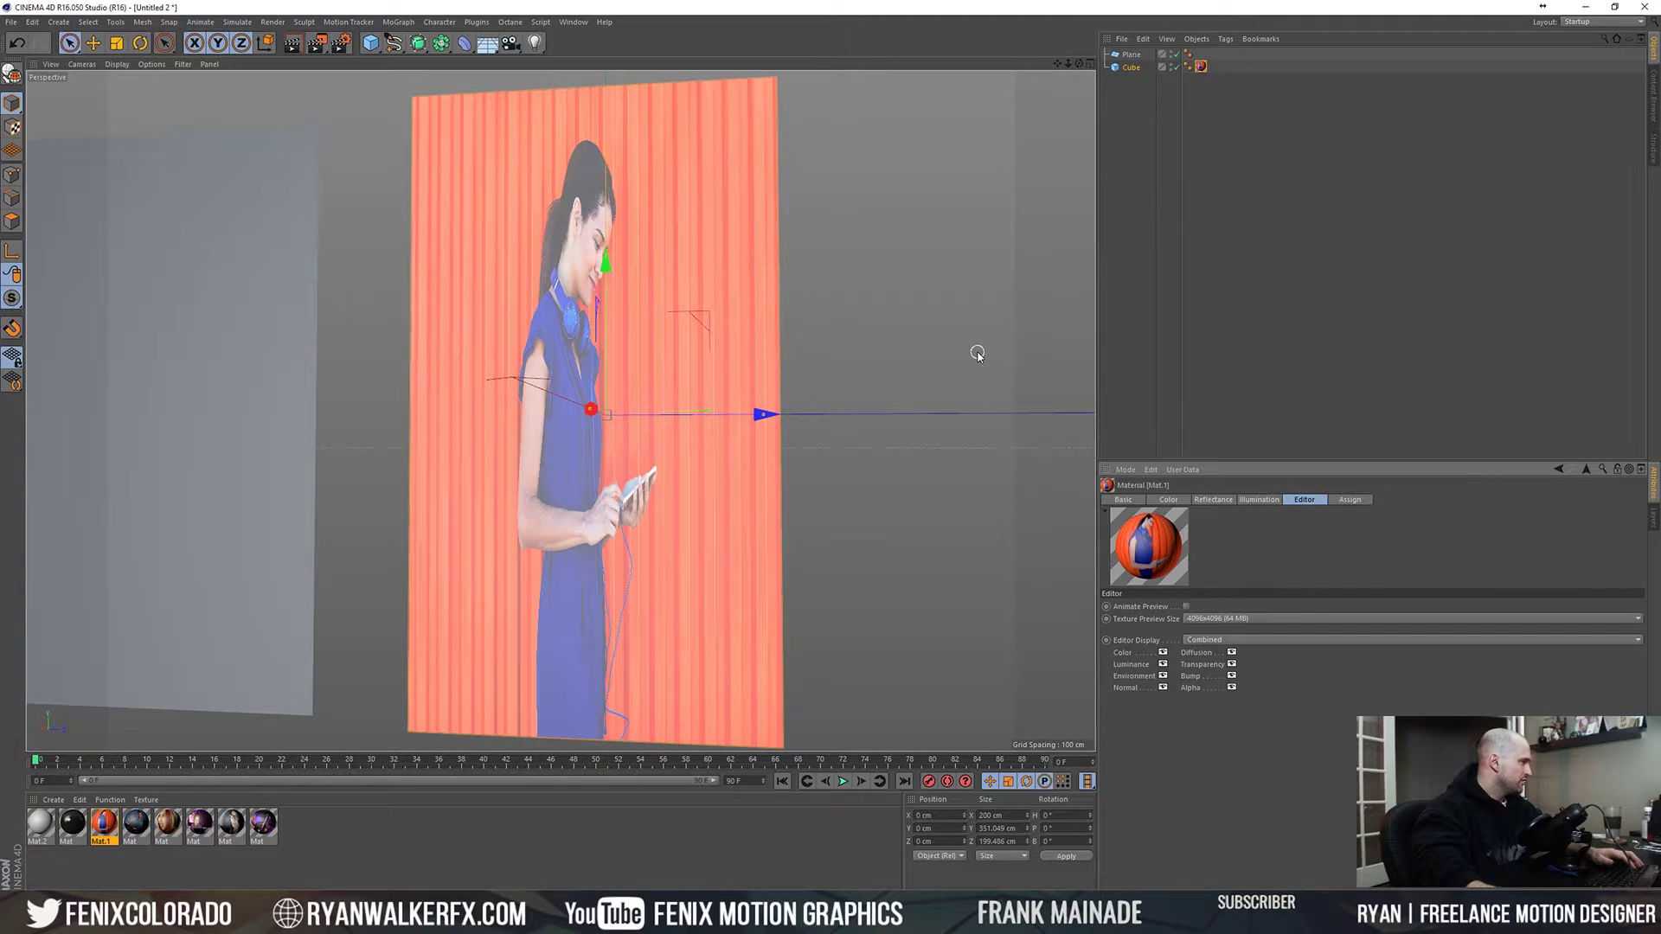
- Change the projection of the cube's Mat.1 texture to Cubic
click(1201, 67)
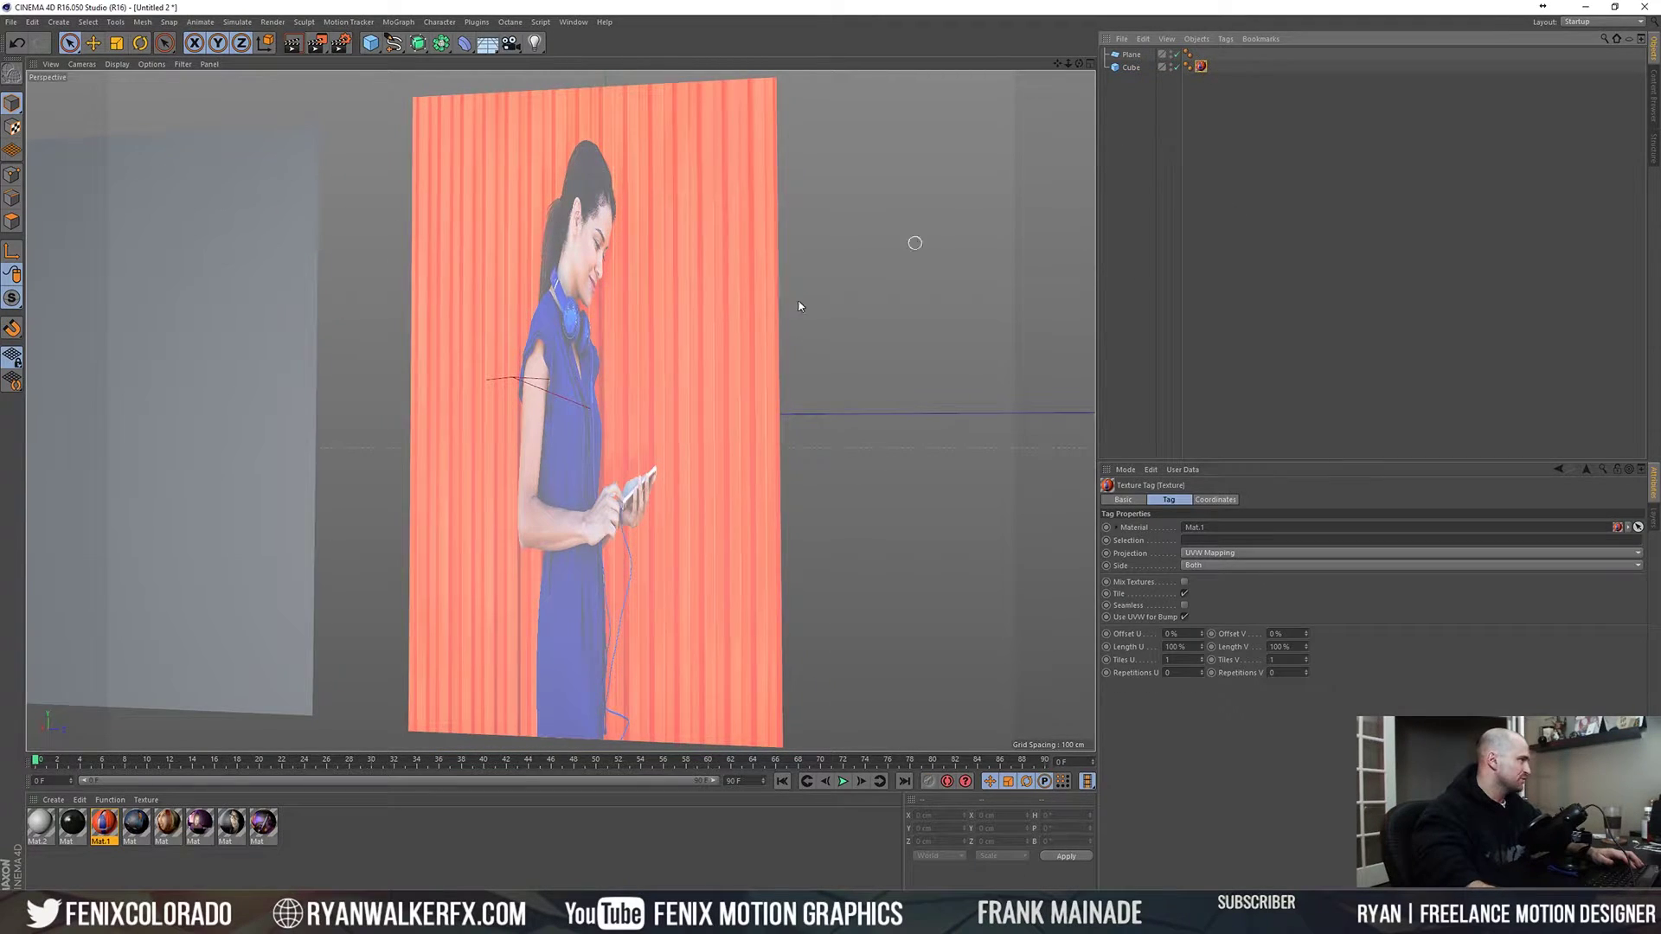
click(1202, 553)
click(1221, 606)
mouse_move(676, 397)
alt+mouse_down()
mouse_move(579, 397)
mouse_move(675, 388)
alt+mouse_up()
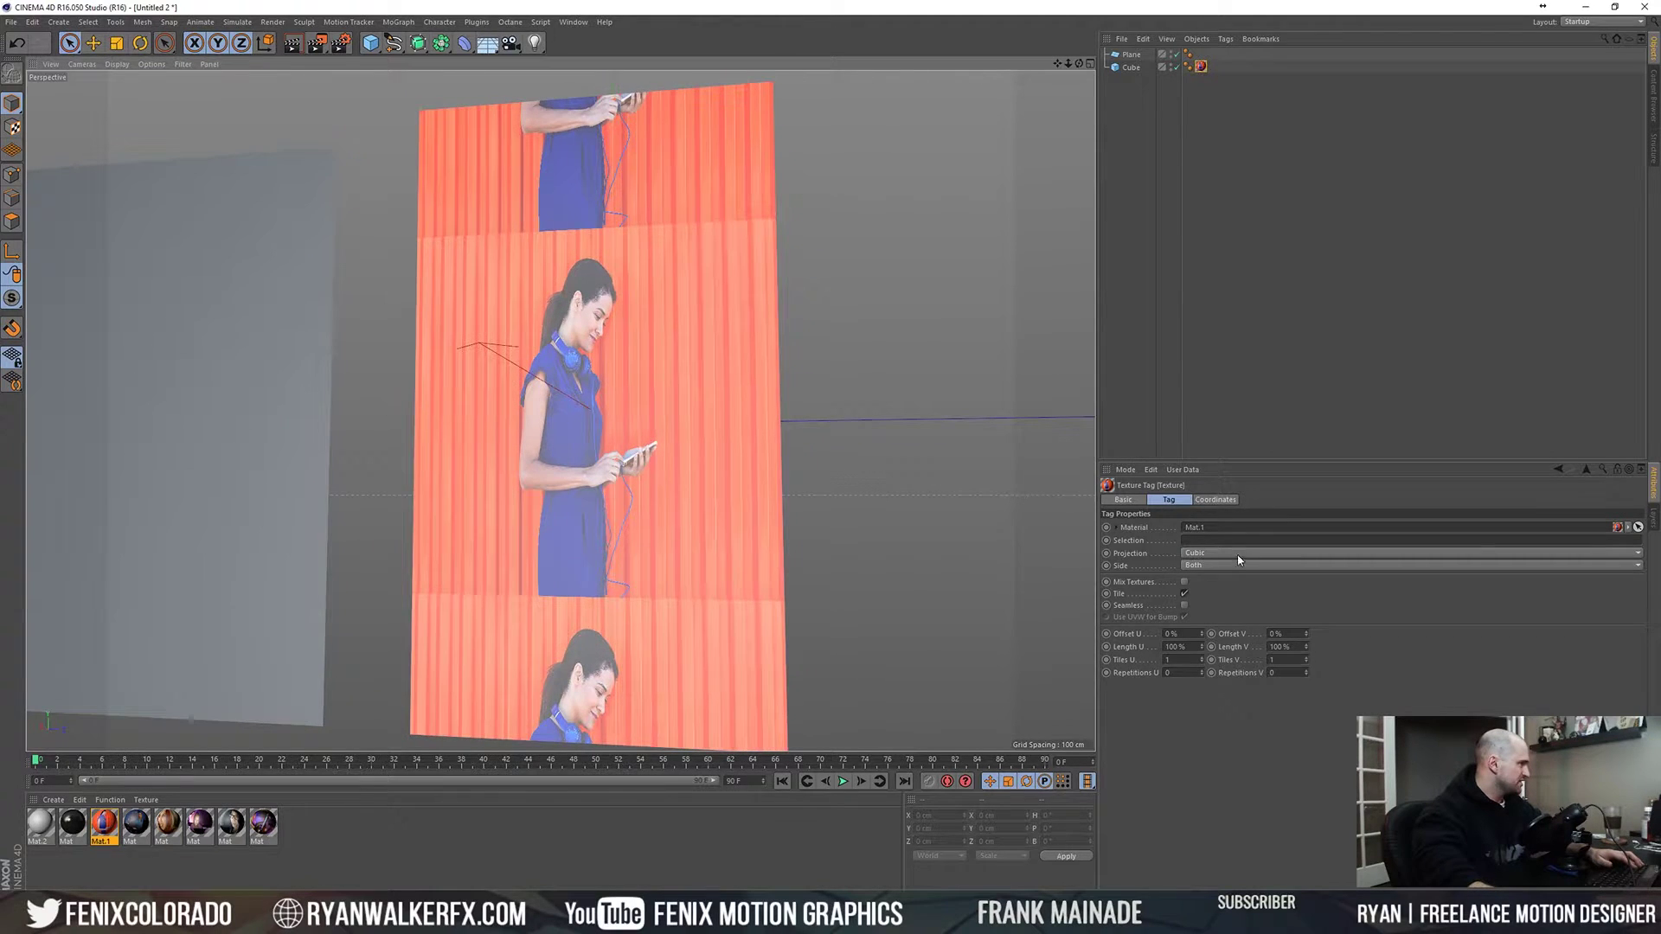
mouse_move(629, 306)
alt+mouse_down()
mouse_move(541, 316)
mouse_move(625, 327)
mouse_move(621, 304)
mouse_move(668, 323)
mouse_move(653, 308)
alt+mouse_up()
click(629, 272)
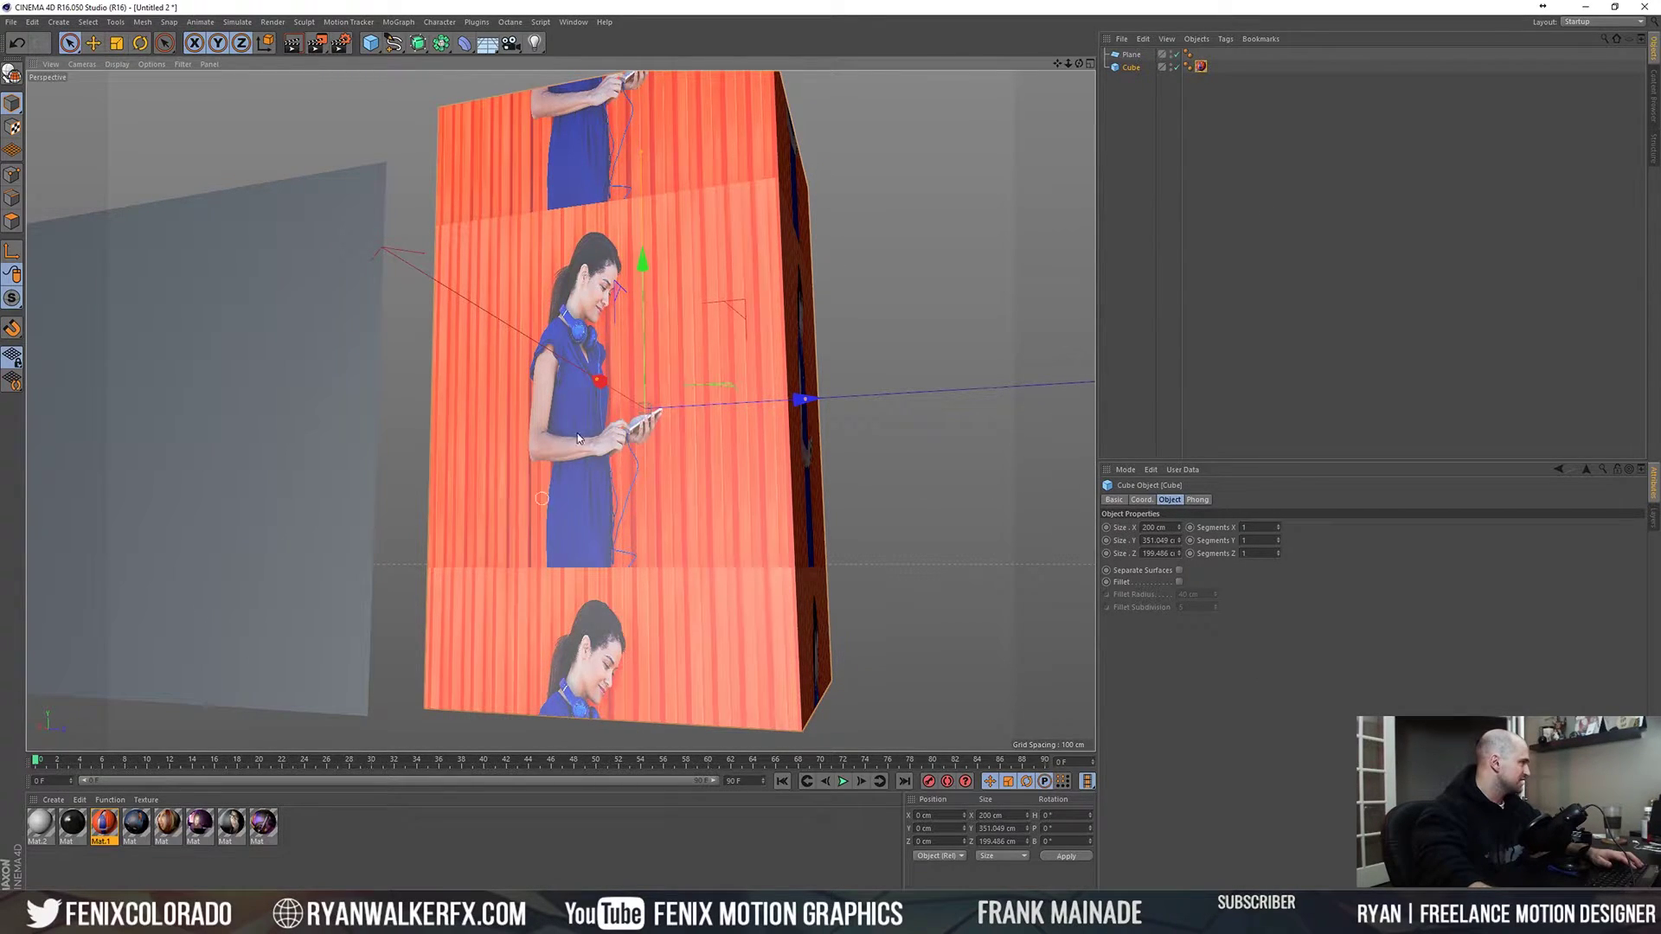
- Turn off tiling for the cube's Mat.1 texture and render the view to check it
click(1202, 67)
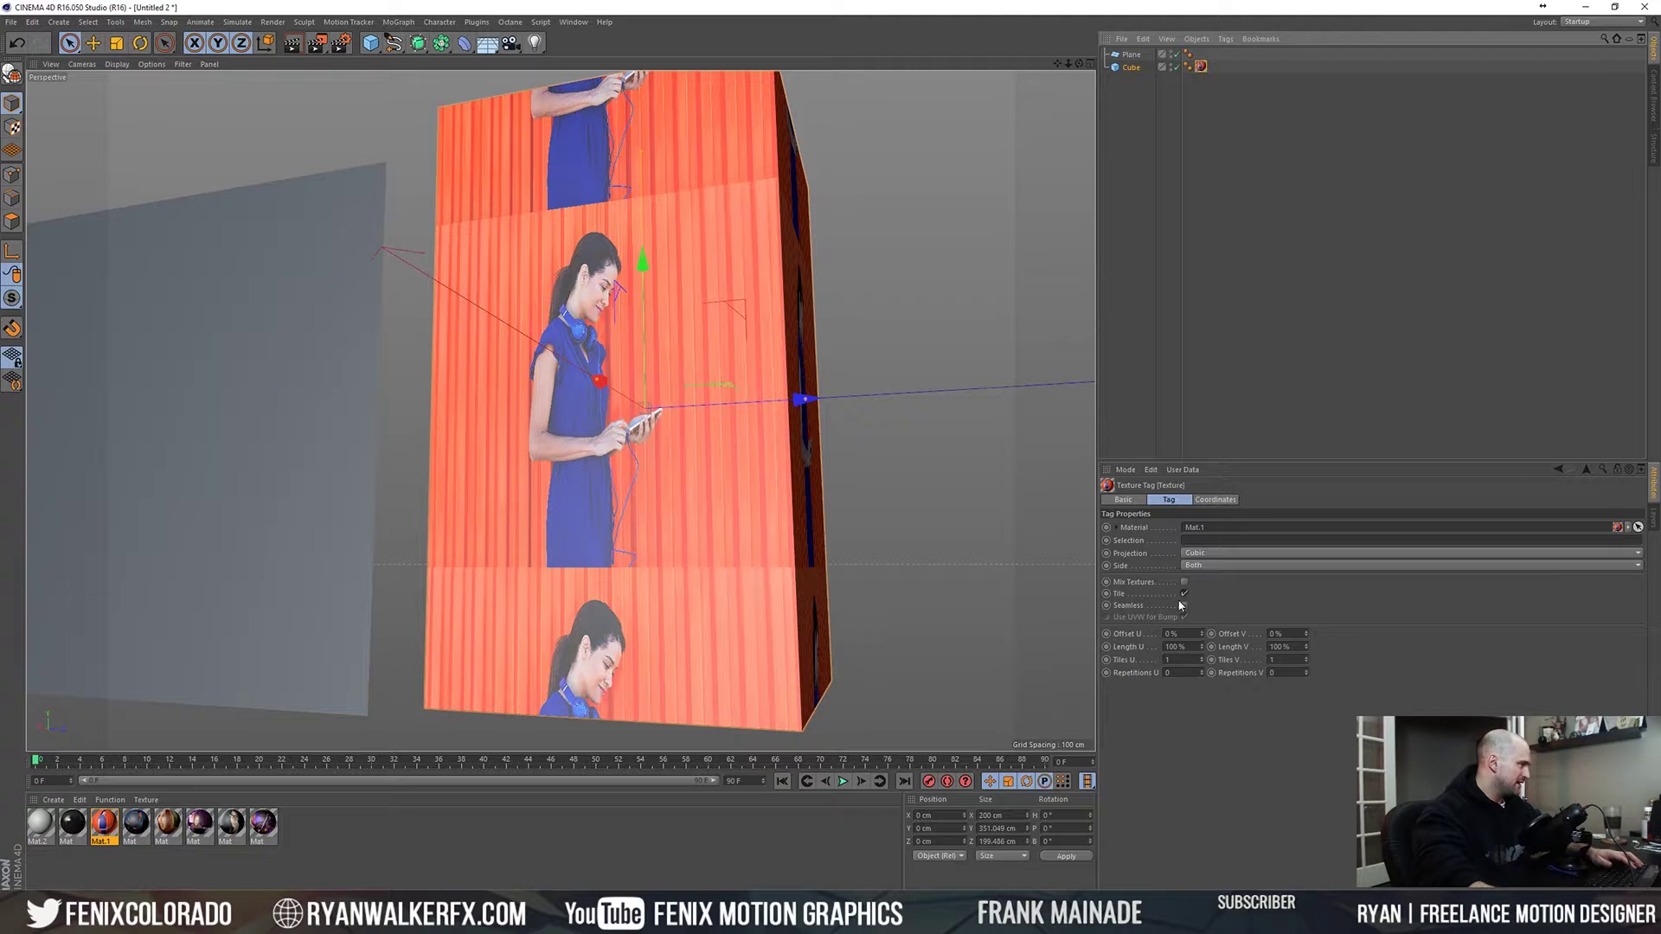
click(1184, 595)
alt+drag(684, 277, 619, 258)
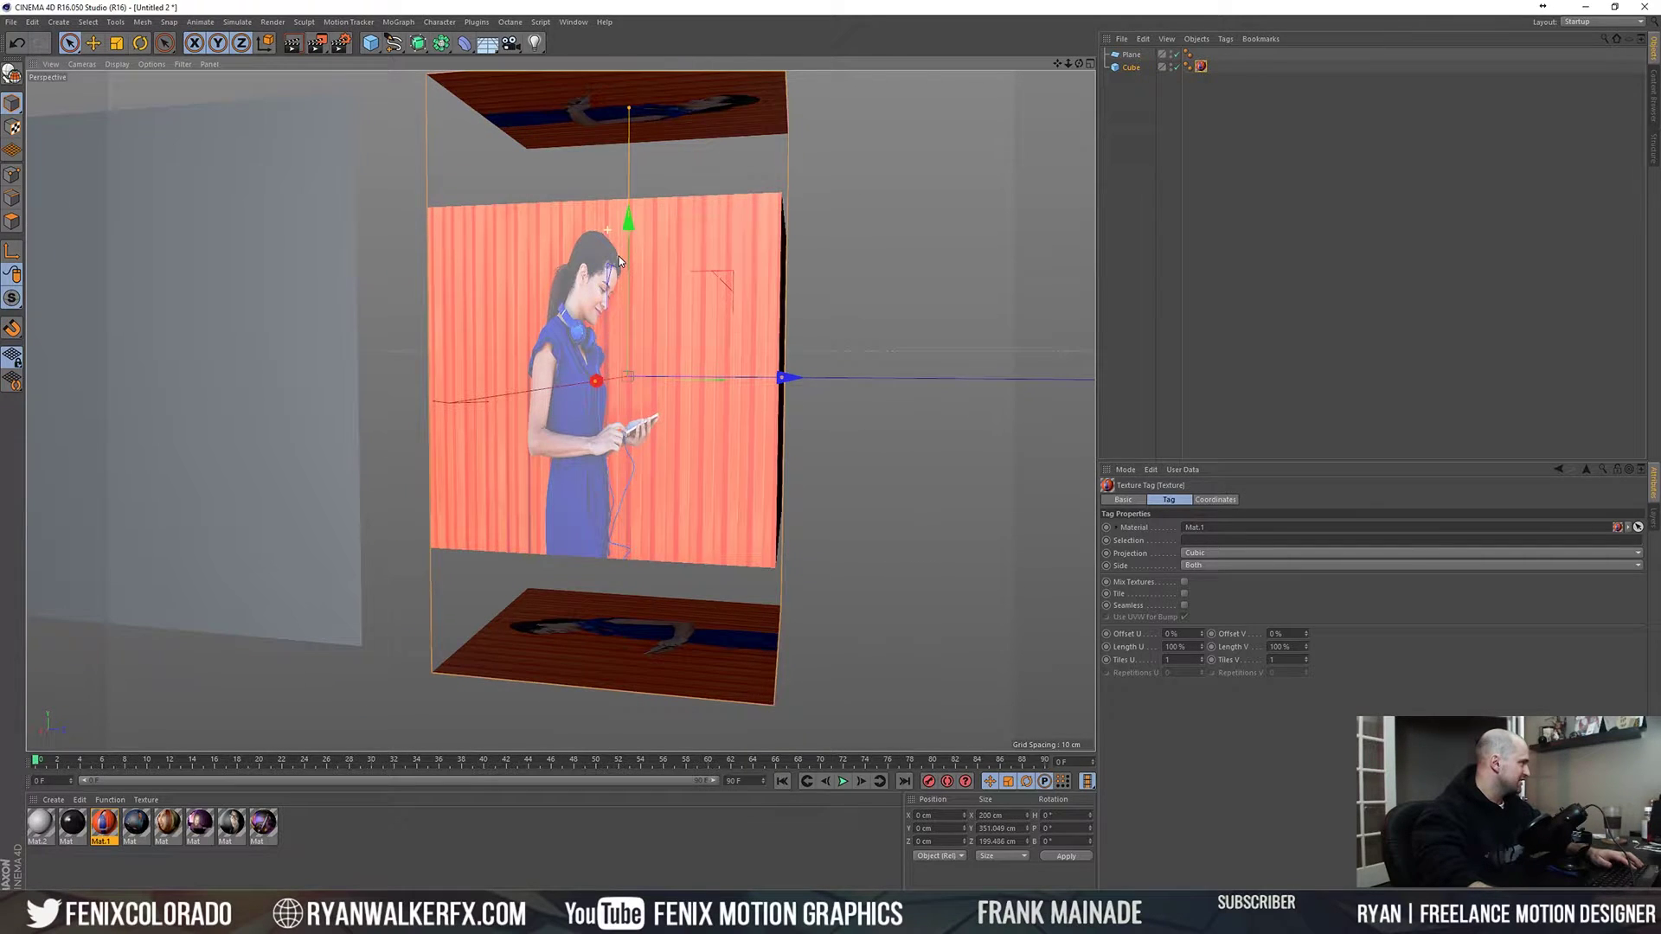
key(ctrl+r)
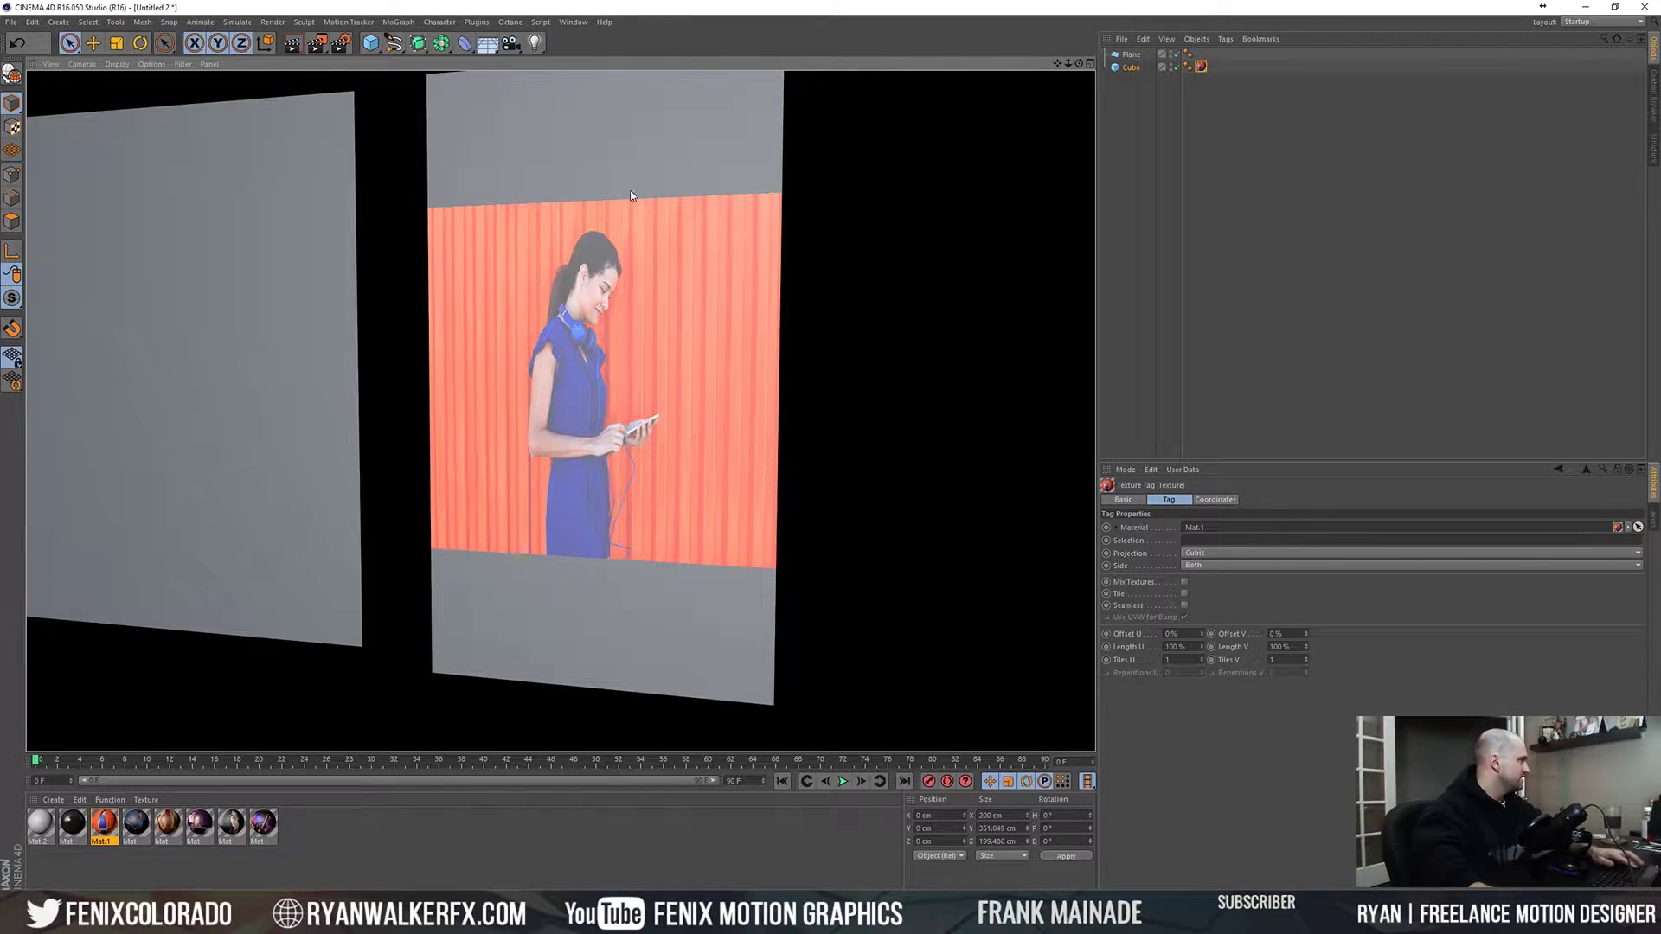
click(645, 245)
- Apply the white Mat.2 material to the cube as a base layer beneath the image texture
click(310, 850)
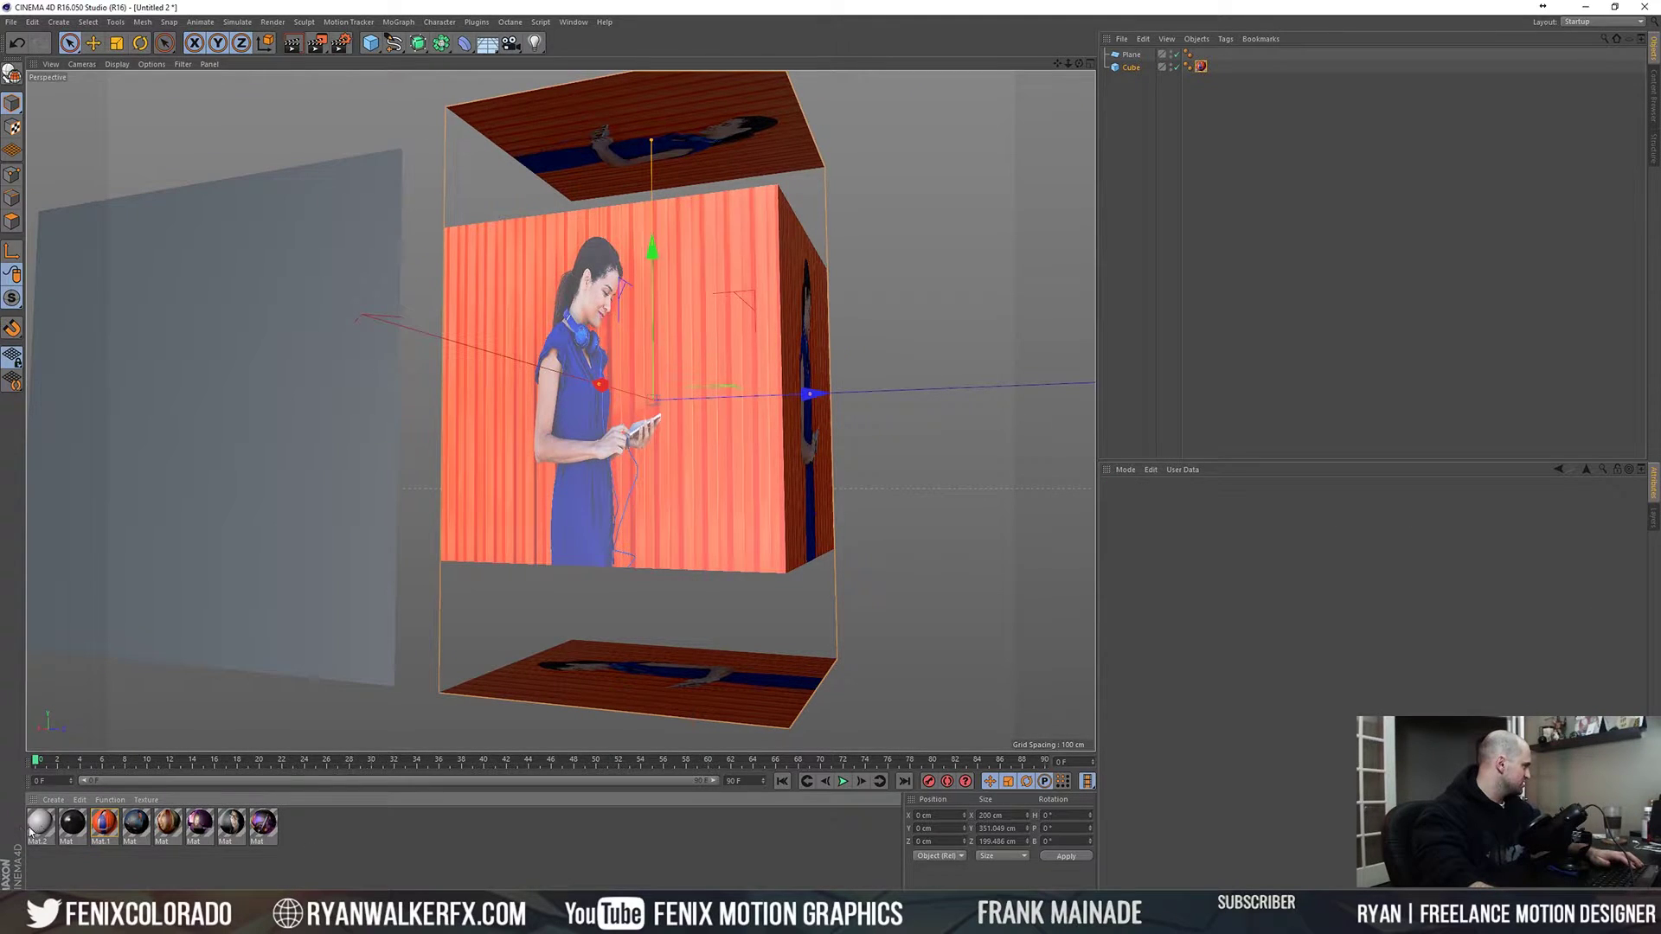
drag(1135, 69, 1221, 69)
click(1219, 88)
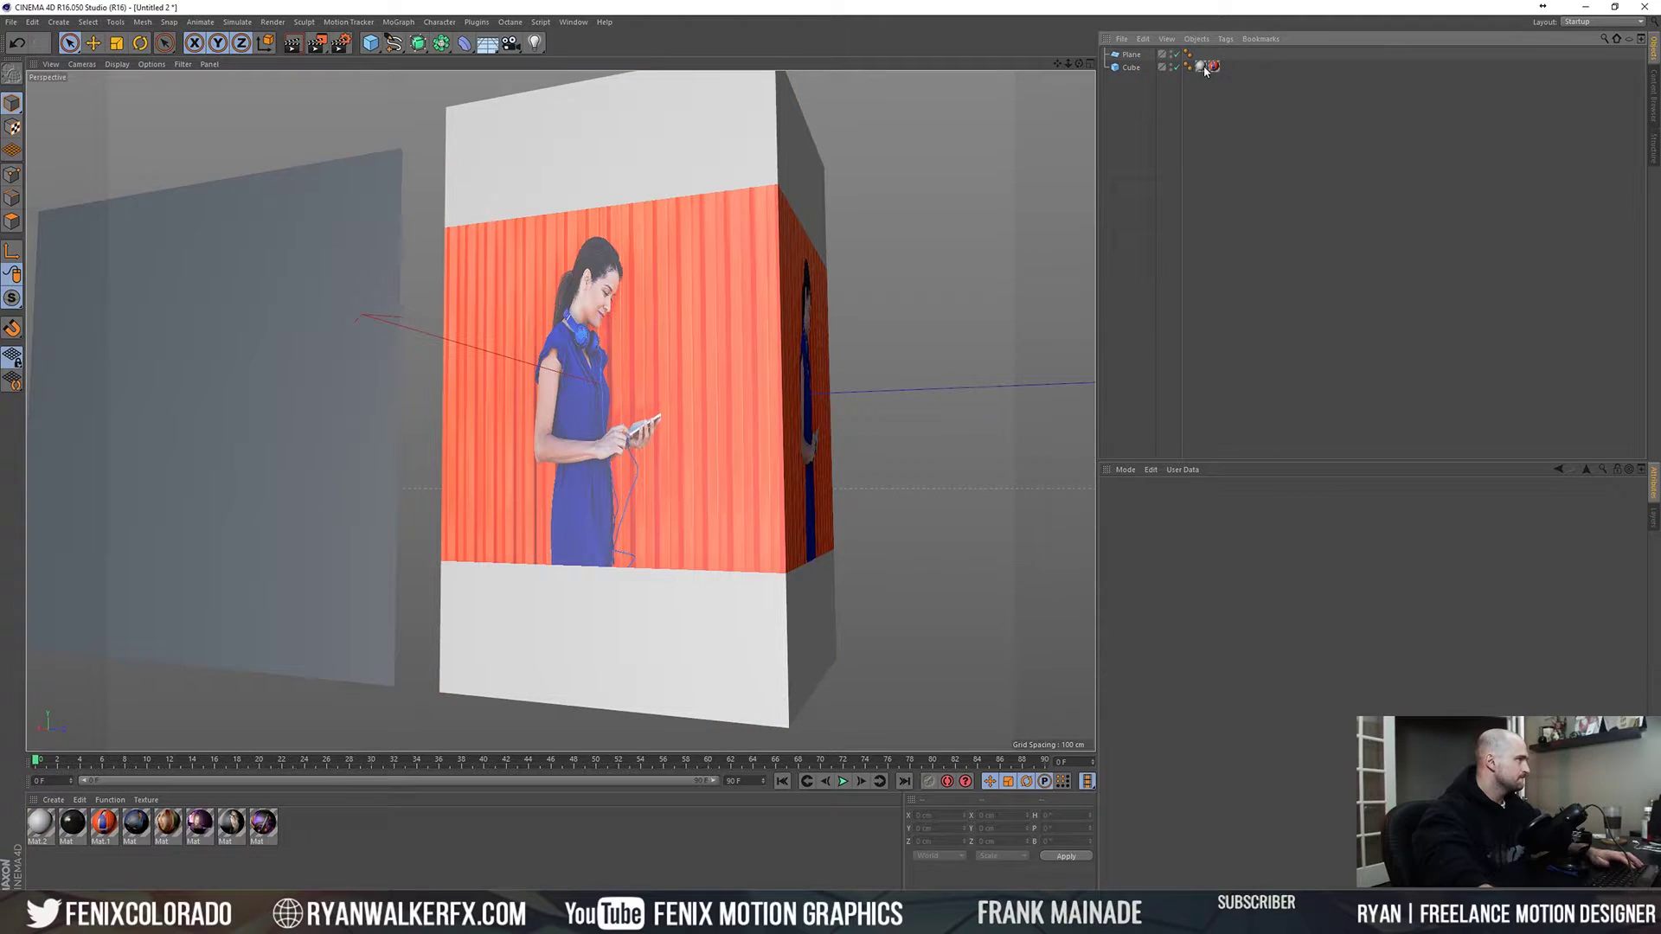
alt+drag(677, 349, 649, 339)
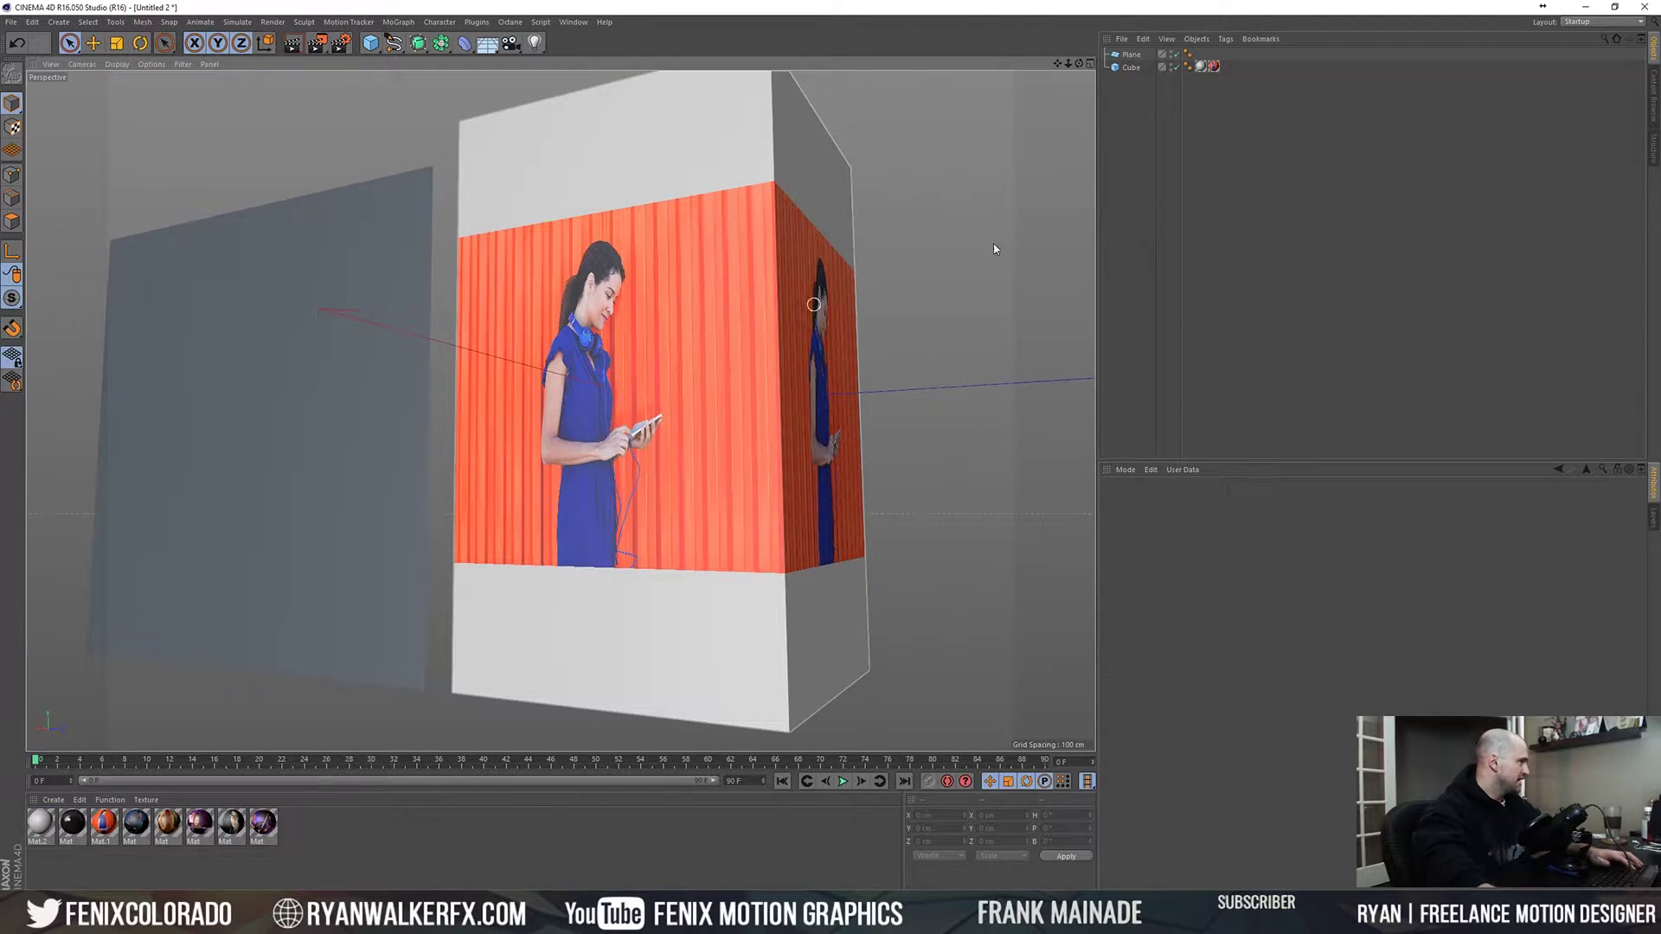
- Select the cube's Mat.1 texture tag and switch to Texture mode for the cube
click(1214, 67)
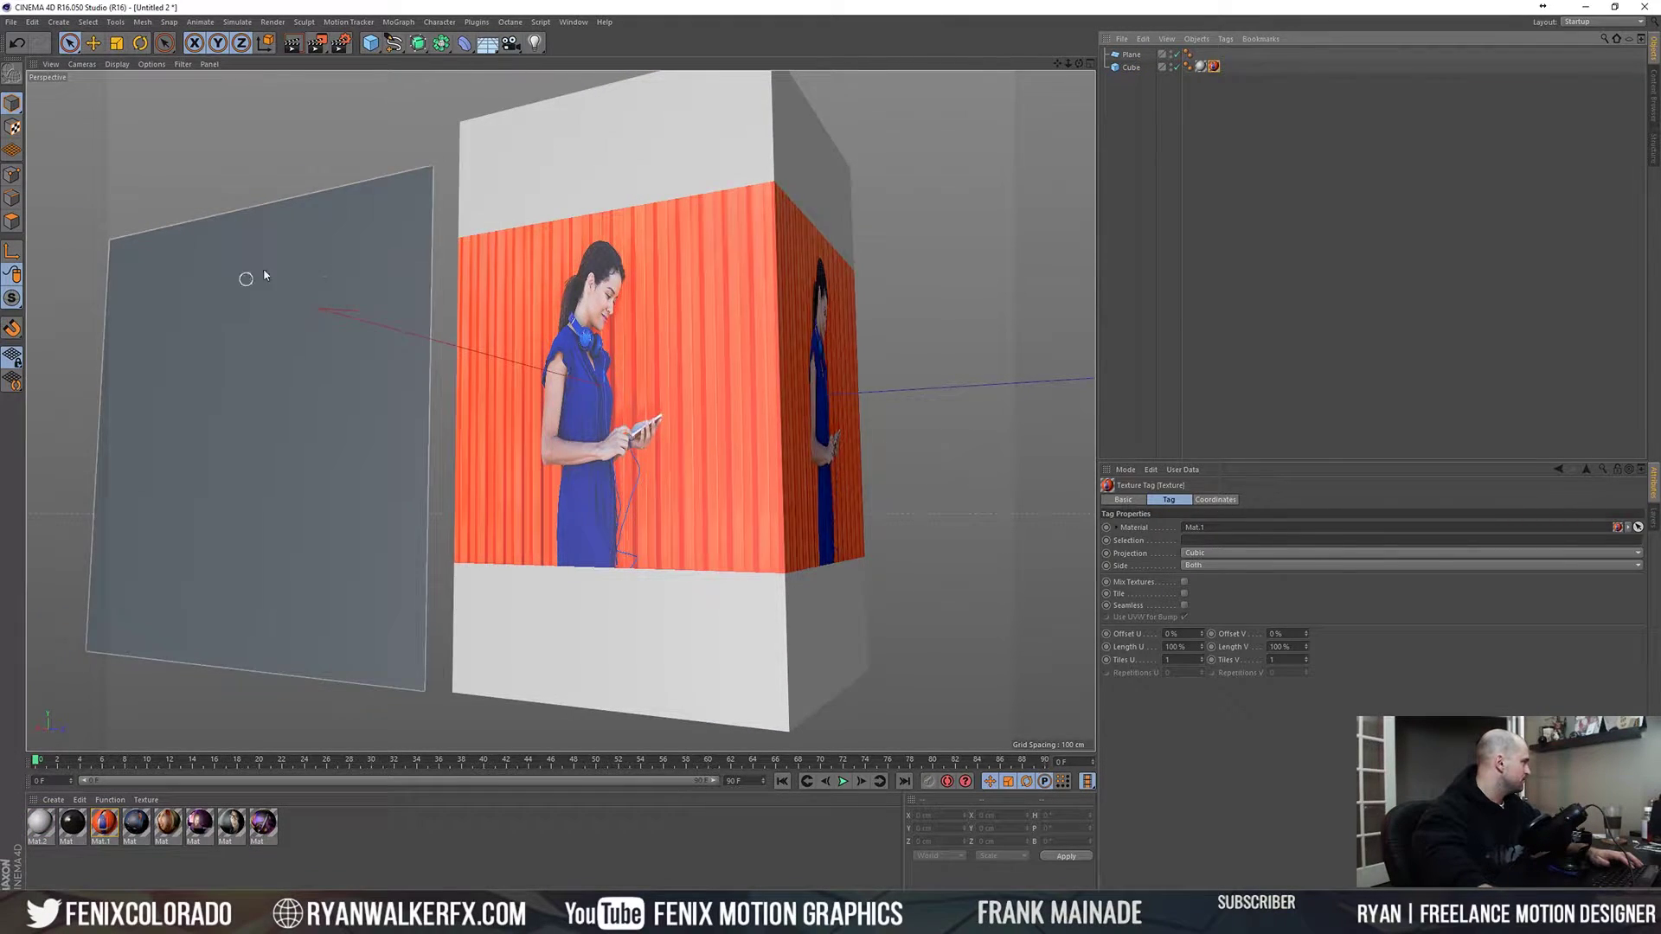
alt+middle_drag(671, 227, 653, 234)
click(646, 265)
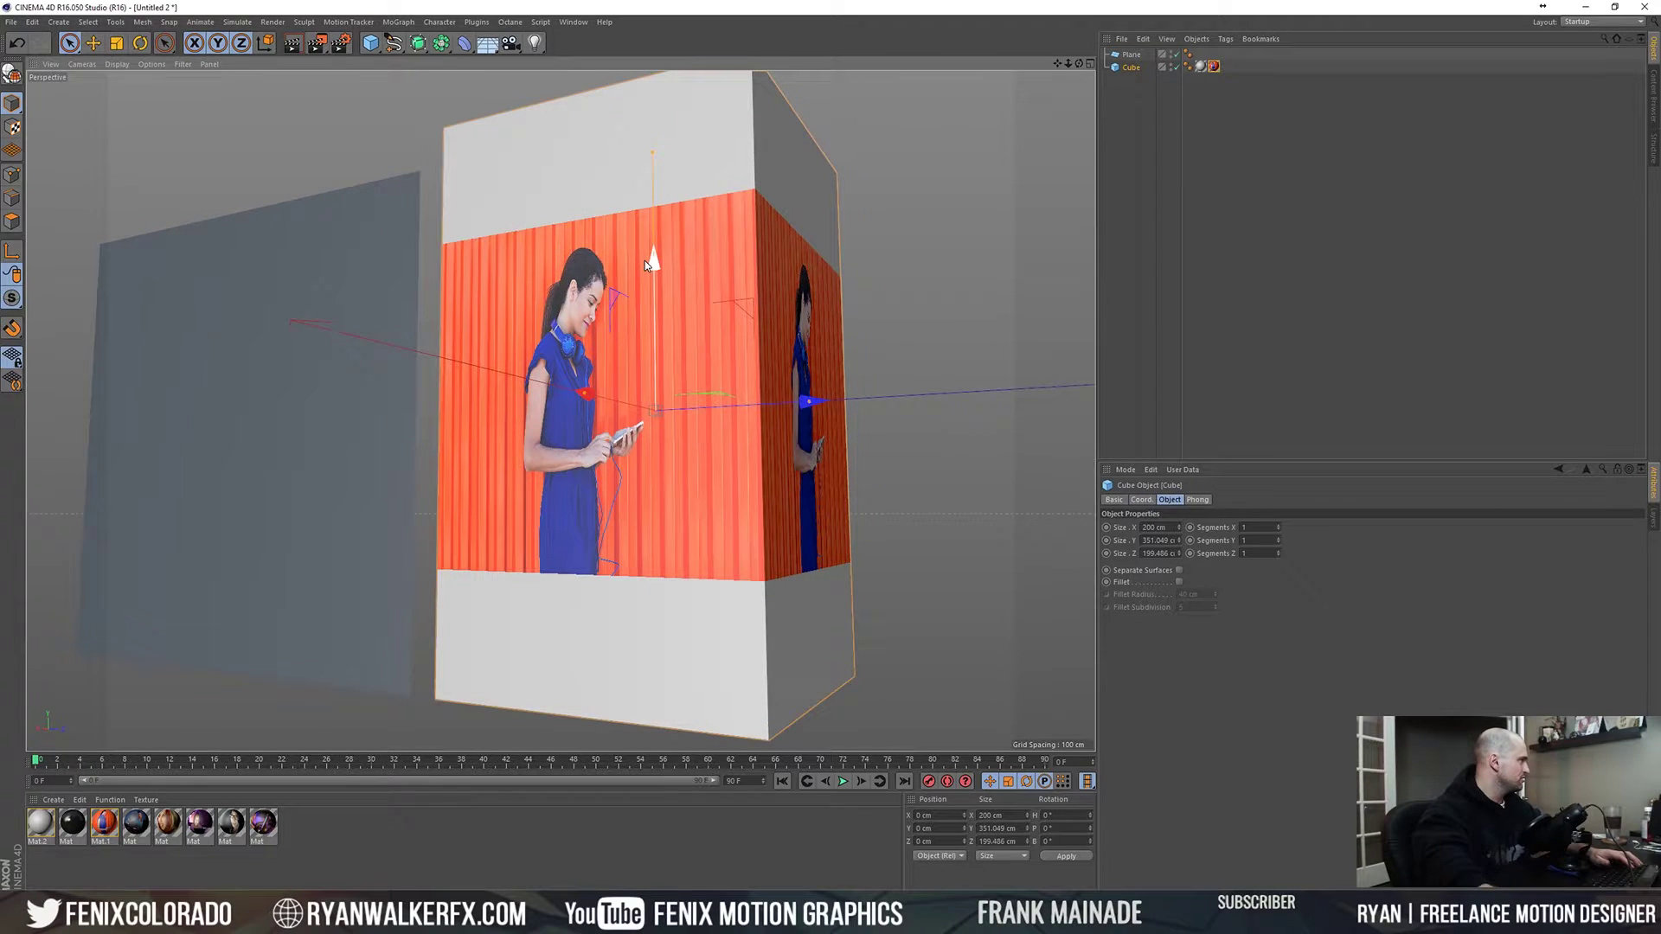
click(10, 130)
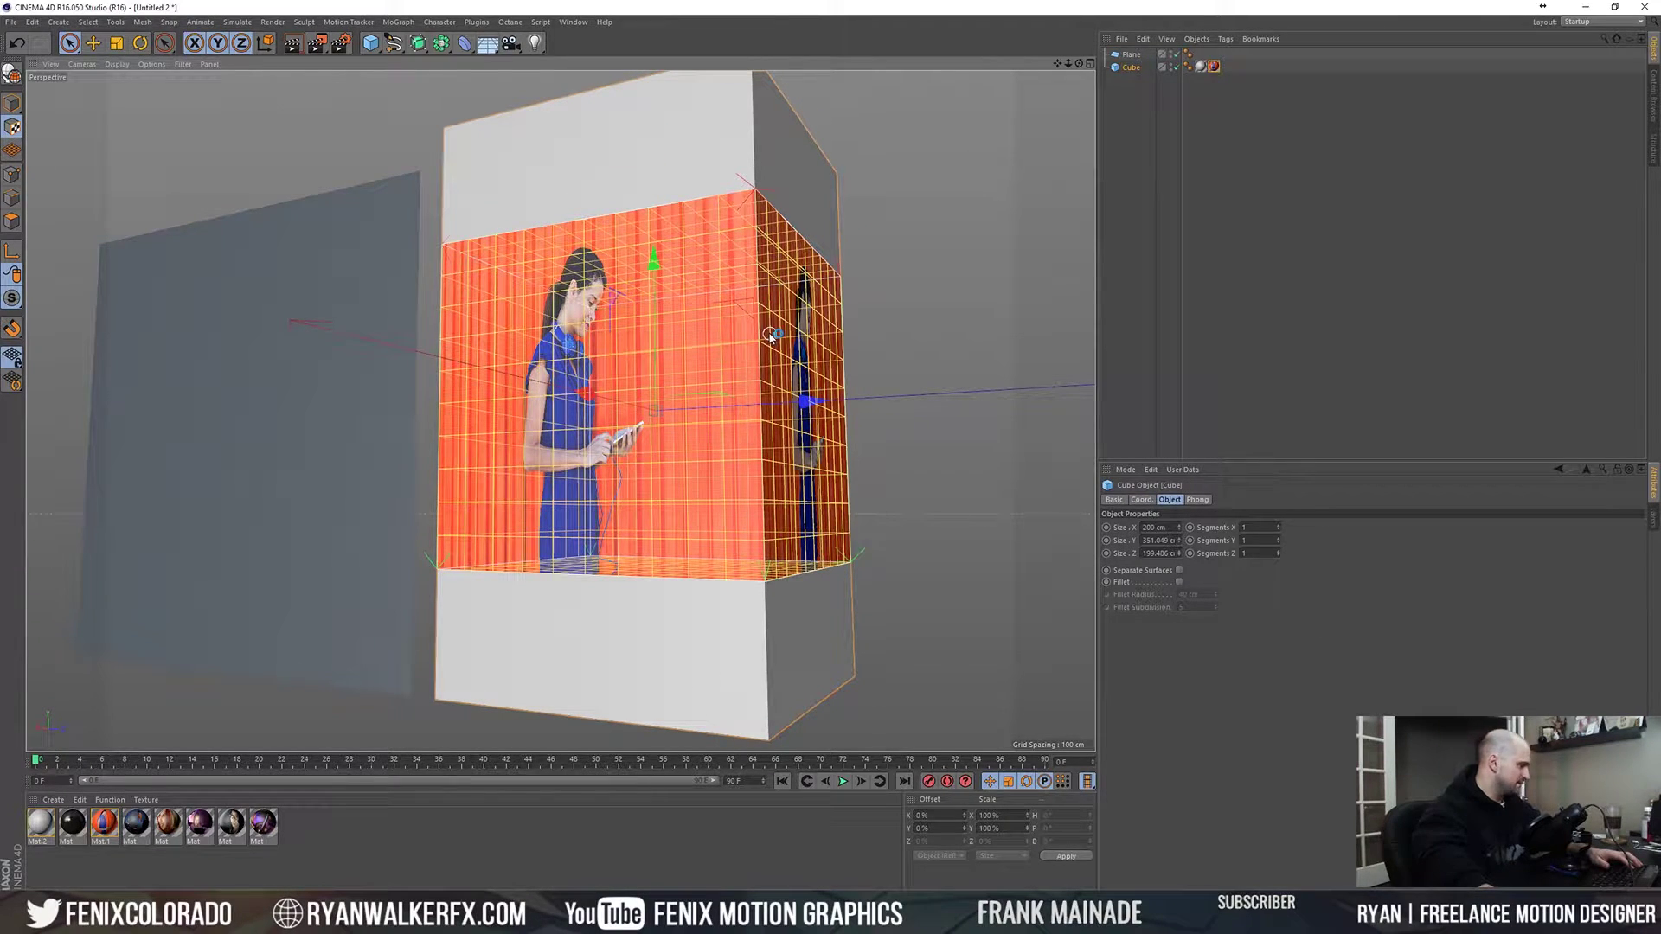
- Scale the image texture on the cube to about 159% by 147% and shift it to a V offset of about -31.4%
key(t)
drag(706, 361, 803, 474)
key(space)
drag(654, 262, 640, 165)
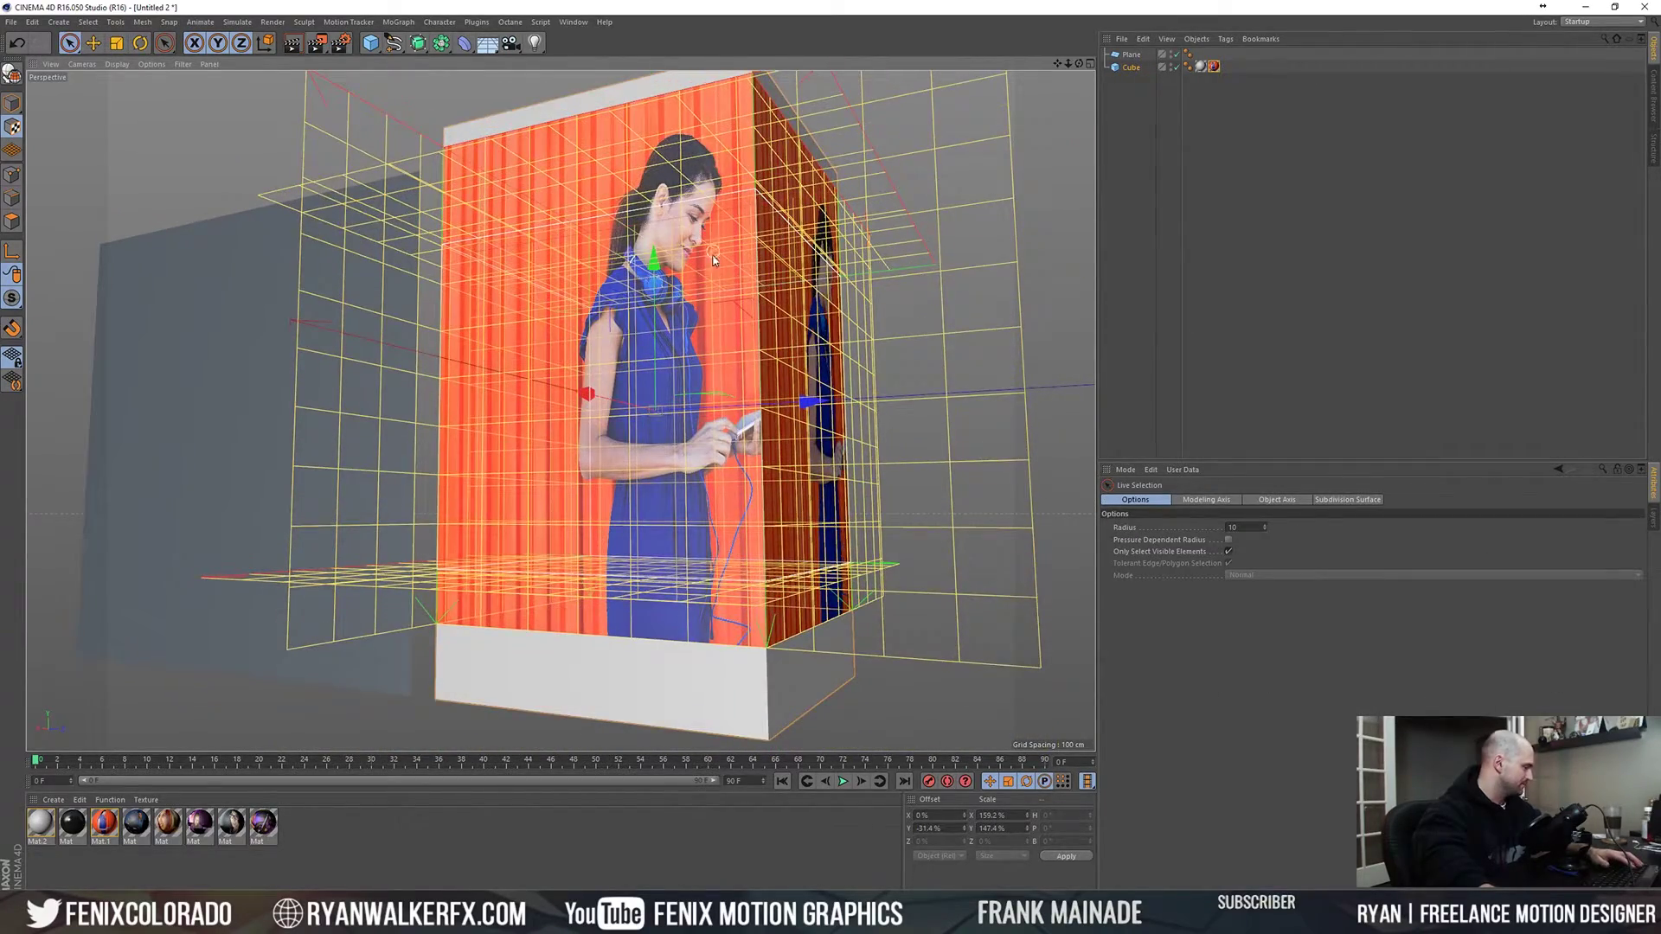
- Try enlarging the image texture to about 201.6% by 183.2% and shifting it to a U offset of about -30.6%
key(r)
key(t)
drag(745, 337, 817, 406)
key(space)
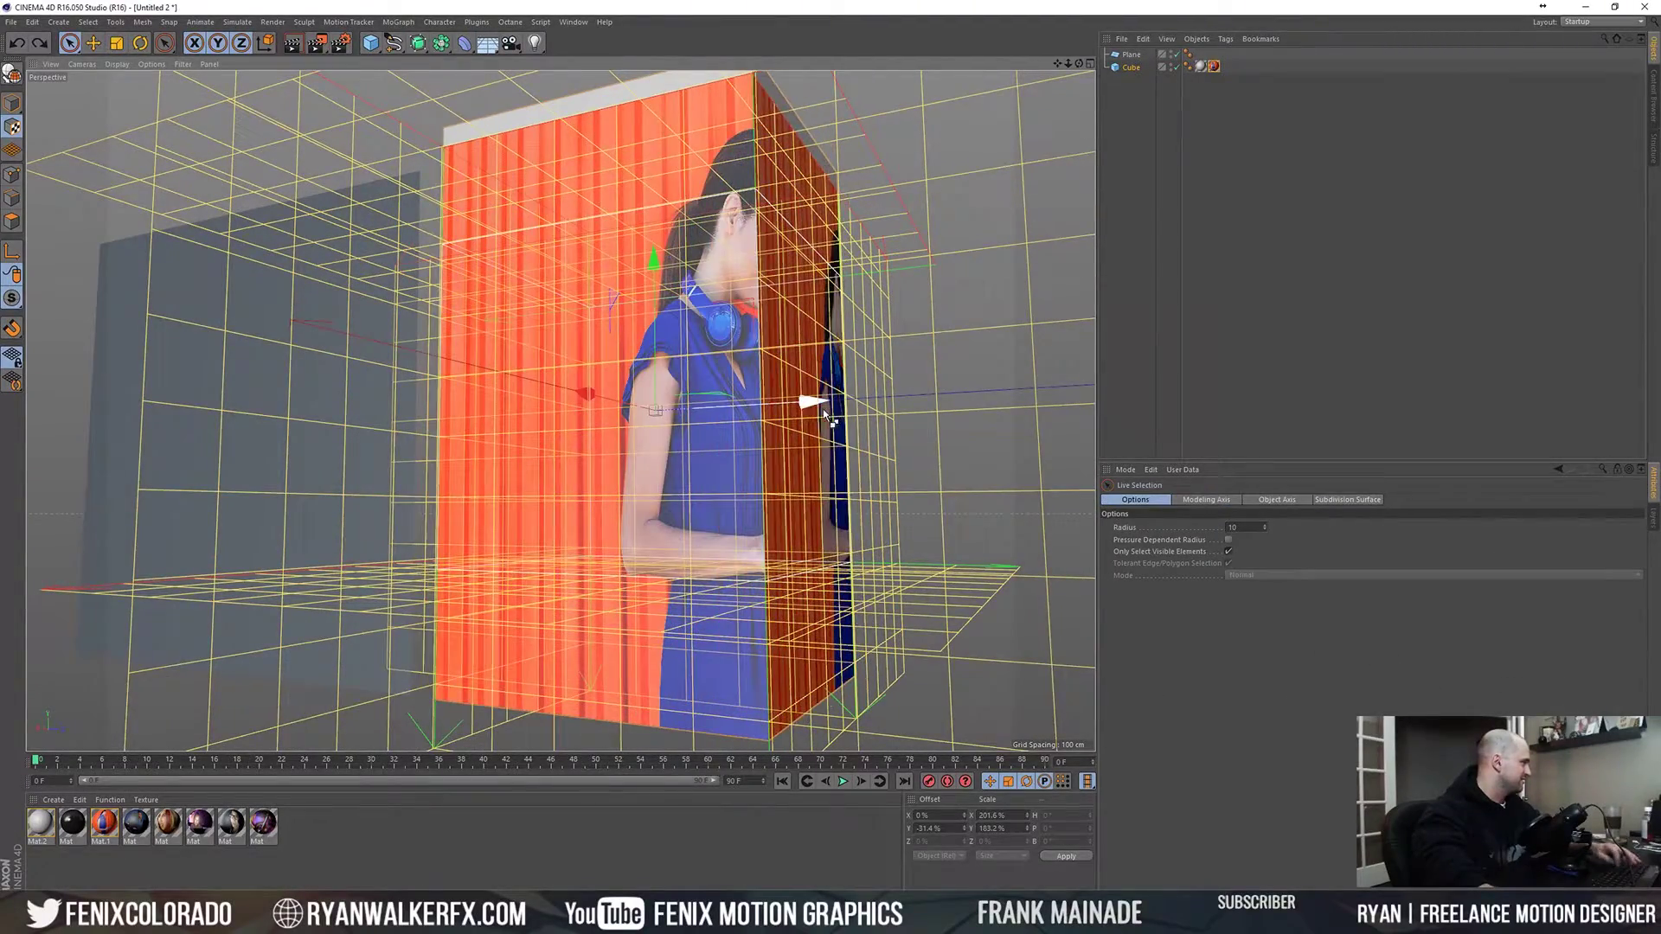
click(1214, 66)
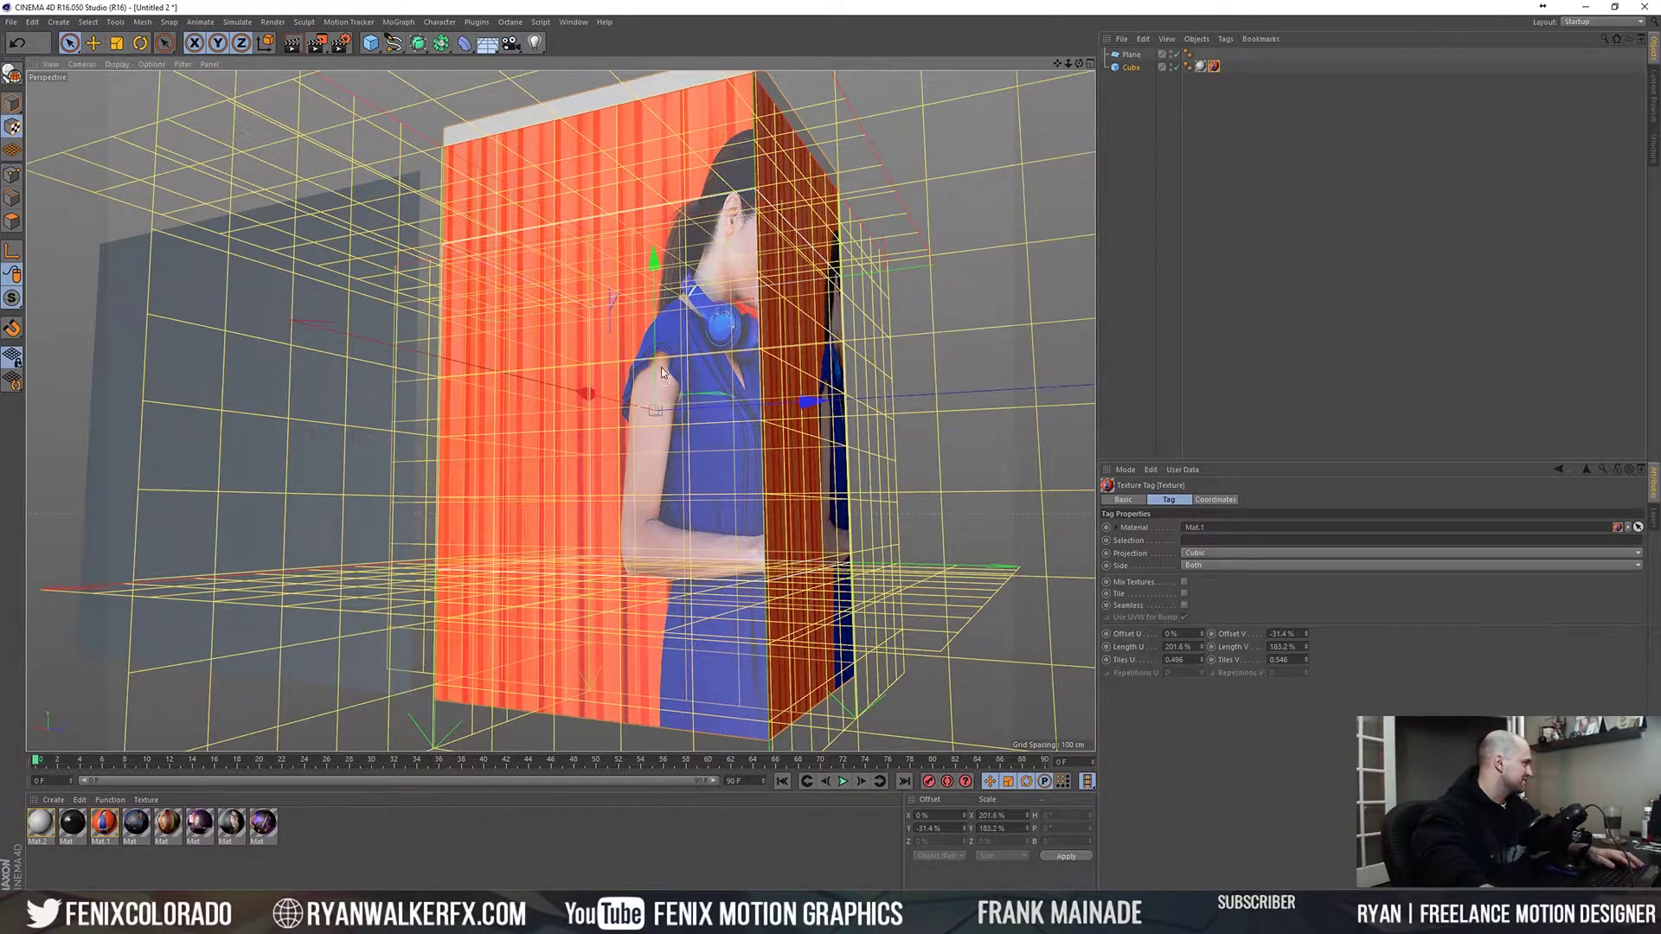
drag(588, 401, 491, 361)
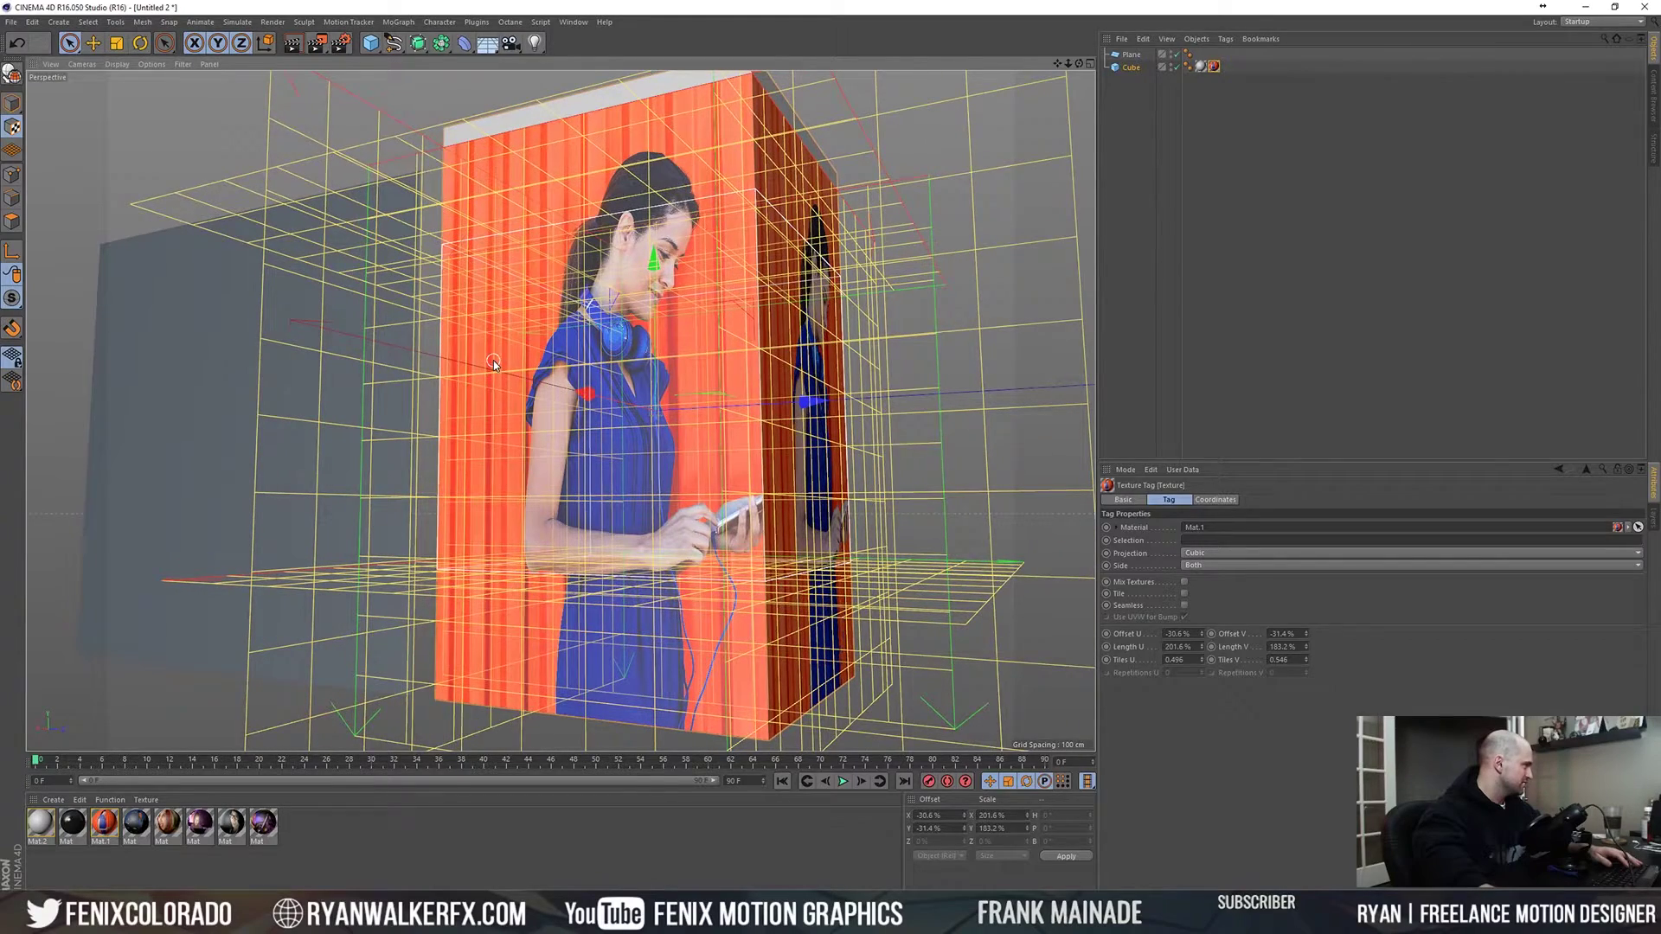
- Undo the latest shifts and scalings of the image texture
key(ctrl+z)
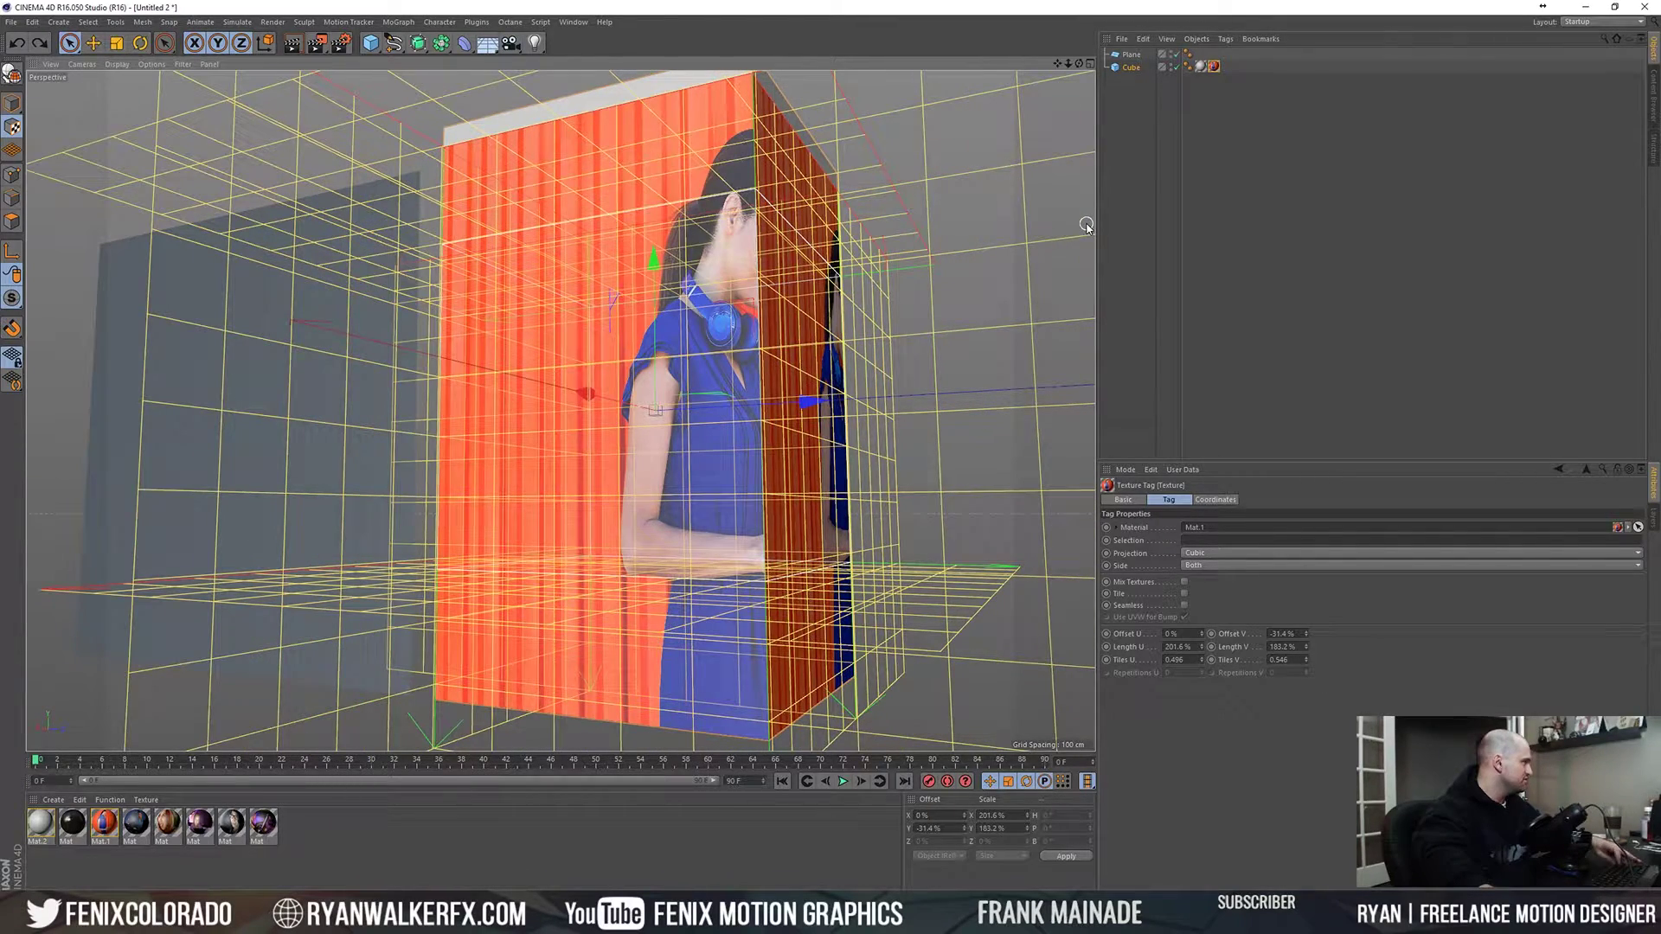
key(ctrl+z)
key(ctrl+z)
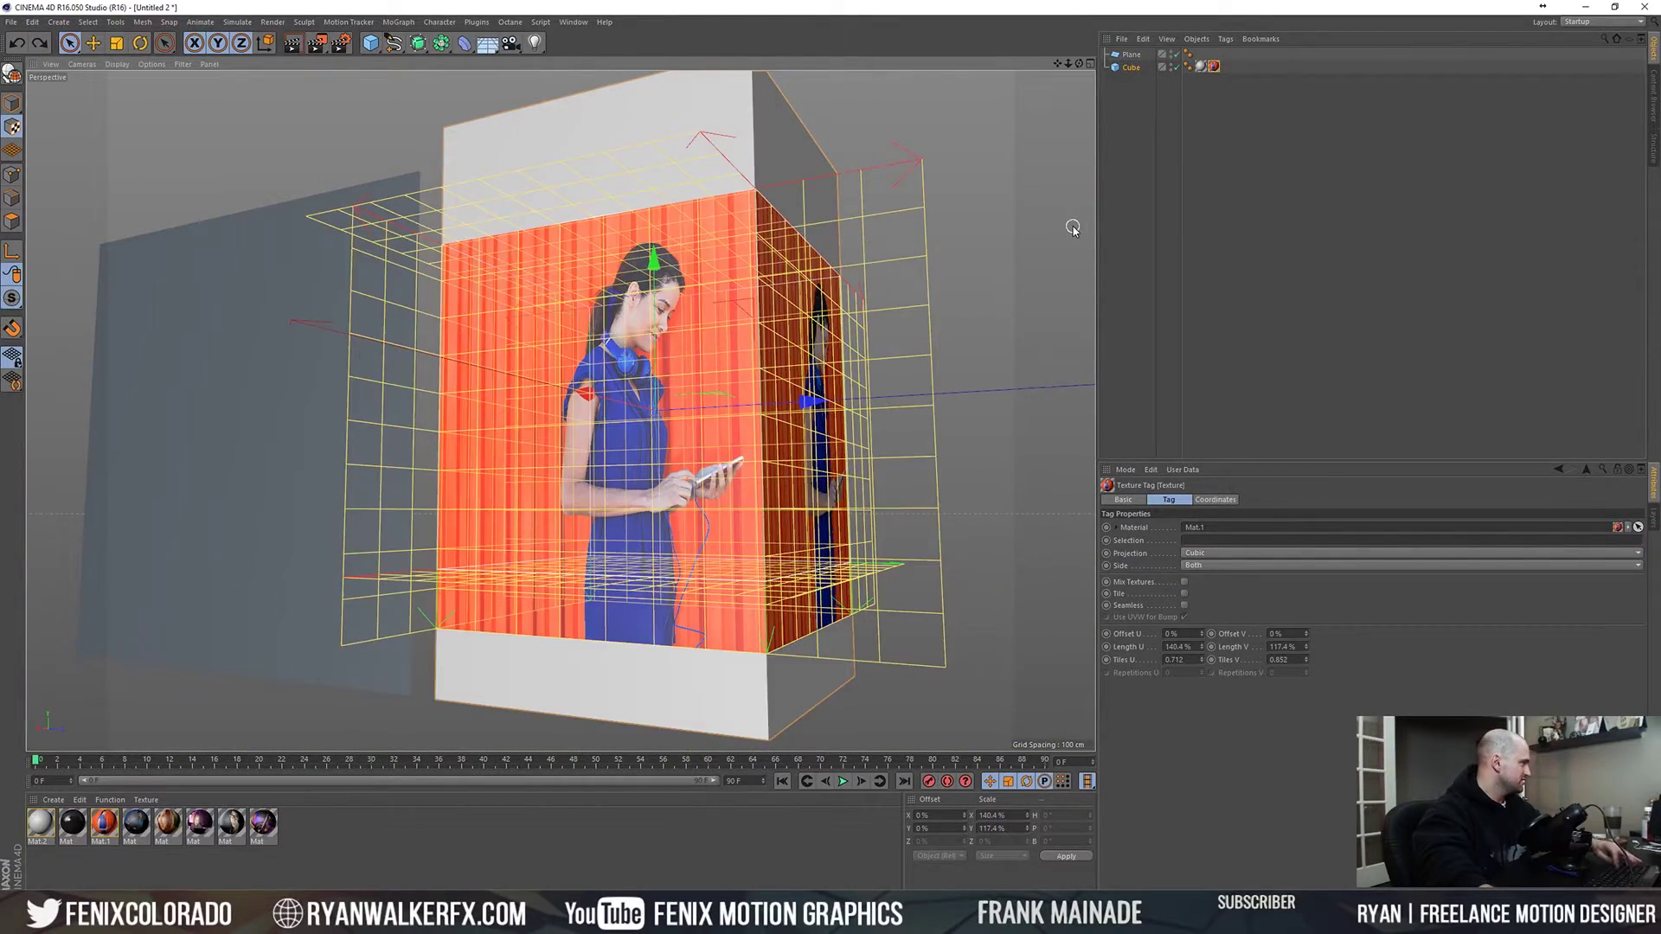
alt+drag(623, 397, 643, 396)
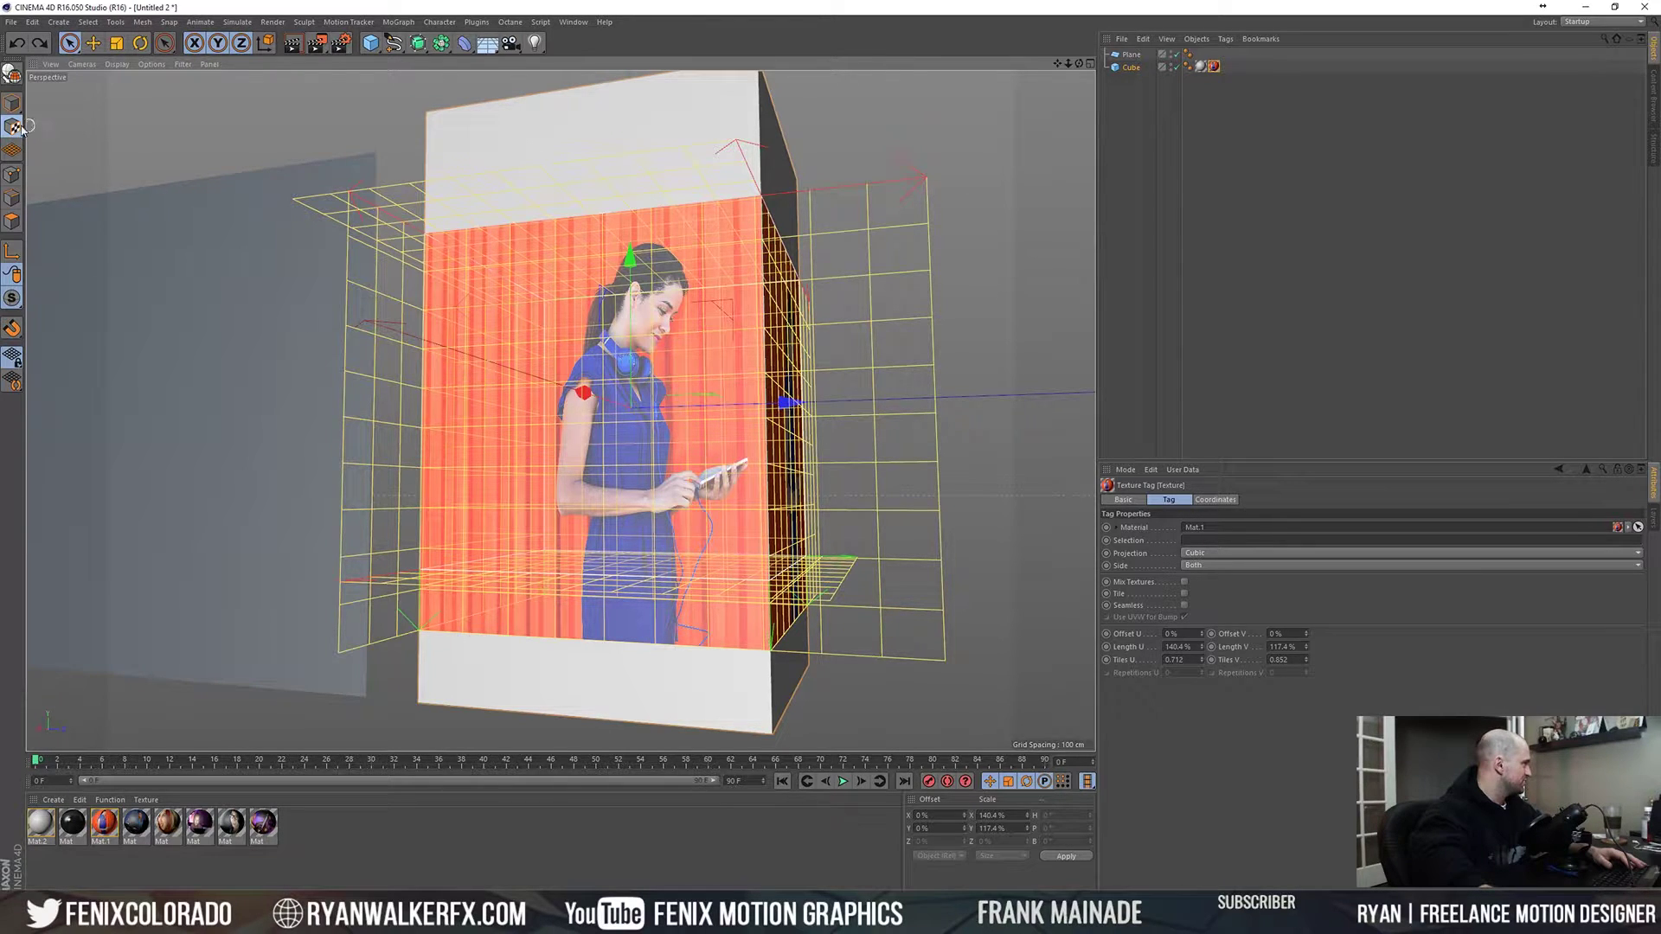
- Enable axis editing in Texture mode and scale the texture projection uniformly to about 180 cm
click(12, 254)
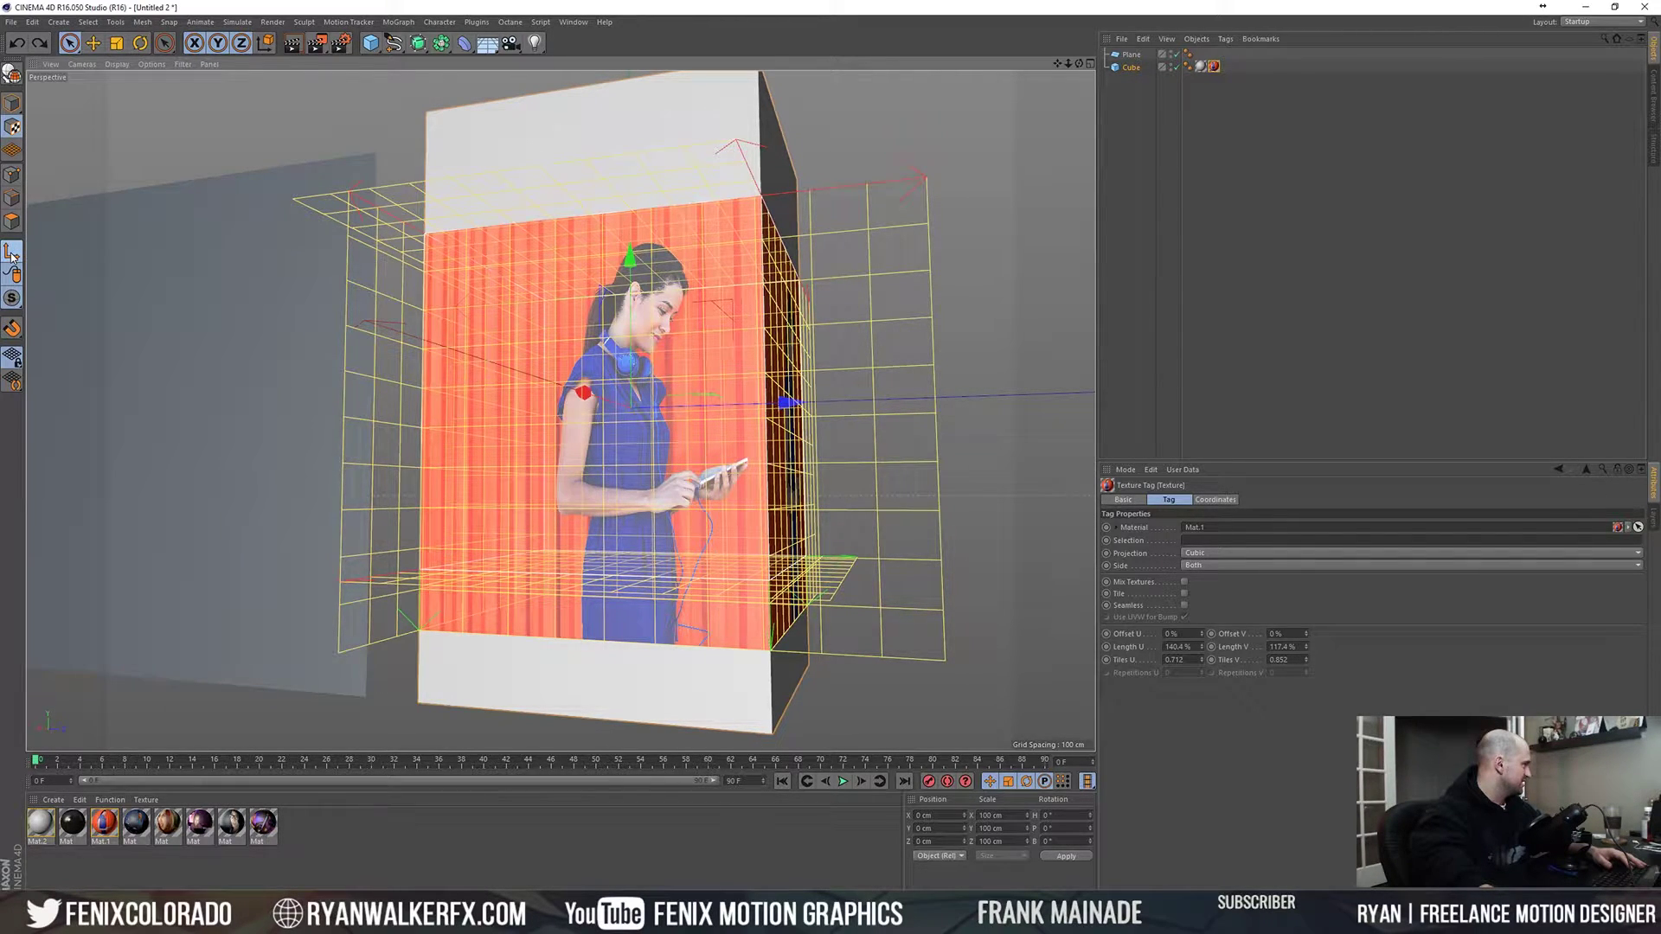
key(t)
drag(666, 343, 708, 244)
scroll(634, 268, down, 3)
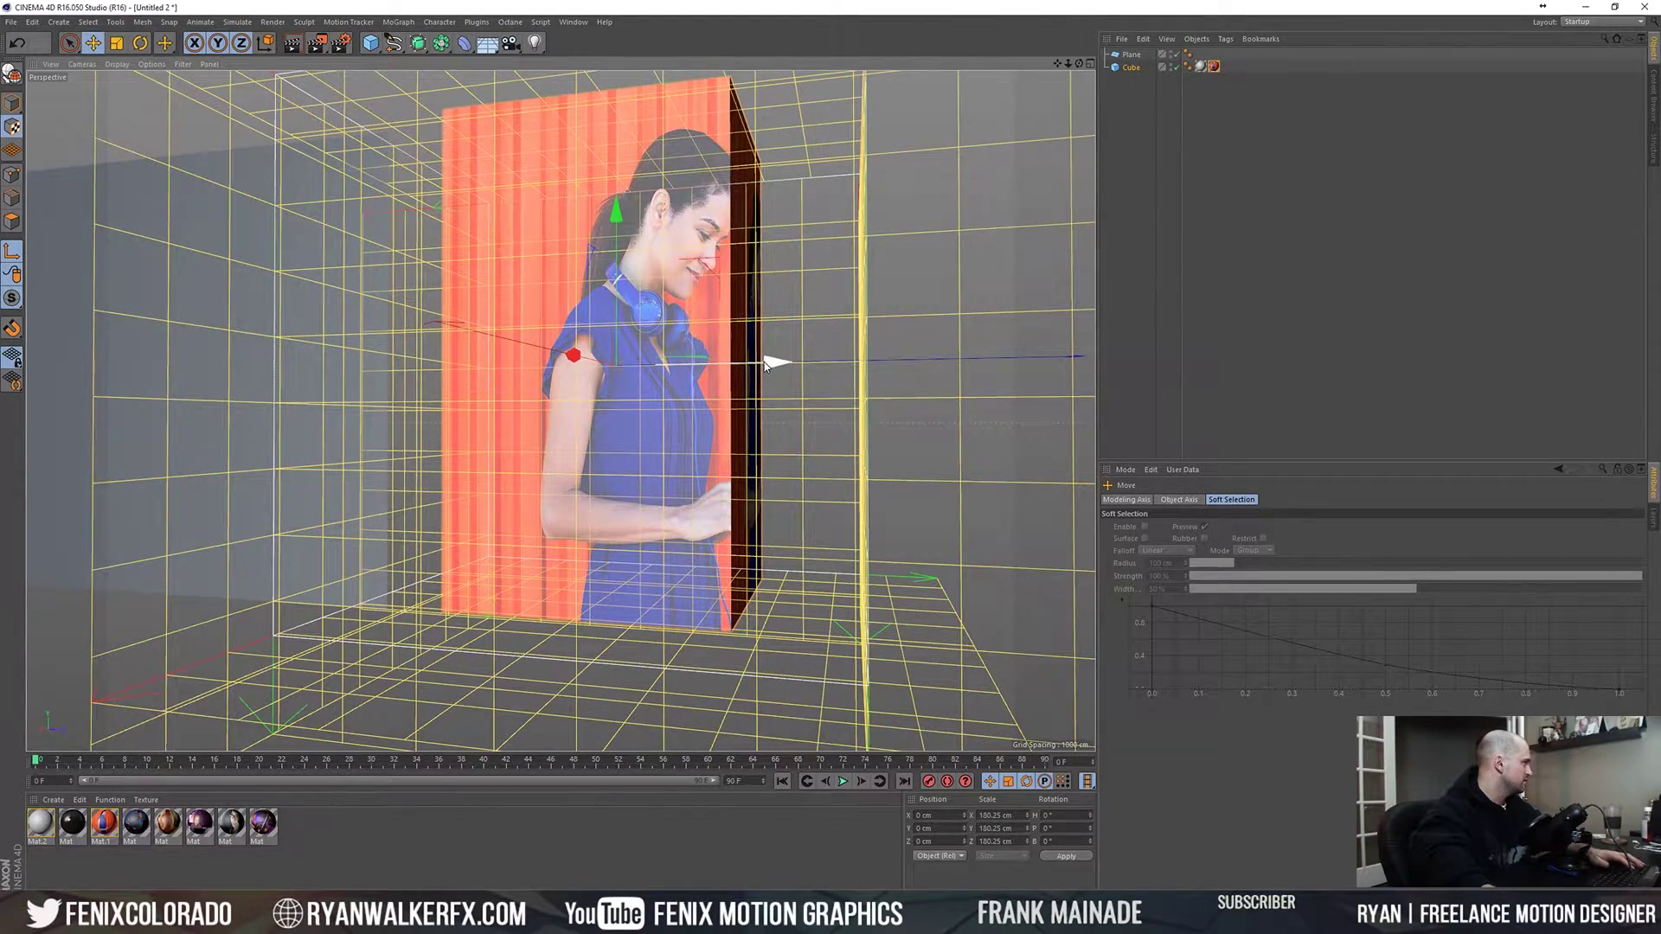
- Move the texture projection to about Y 21 cm and Z -45 cm to frame the woman on the front face, and deselect everything
drag(766, 363, 678, 341)
drag(558, 231, 560, 204)
mouse_move(588, 308)
alt+mouse_down()
mouse_move(615, 310)
mouse_move(501, 293)
mouse_move(448, 338)
mouse_move(628, 307)
mouse_move(598, 304)
alt+mouse_up()
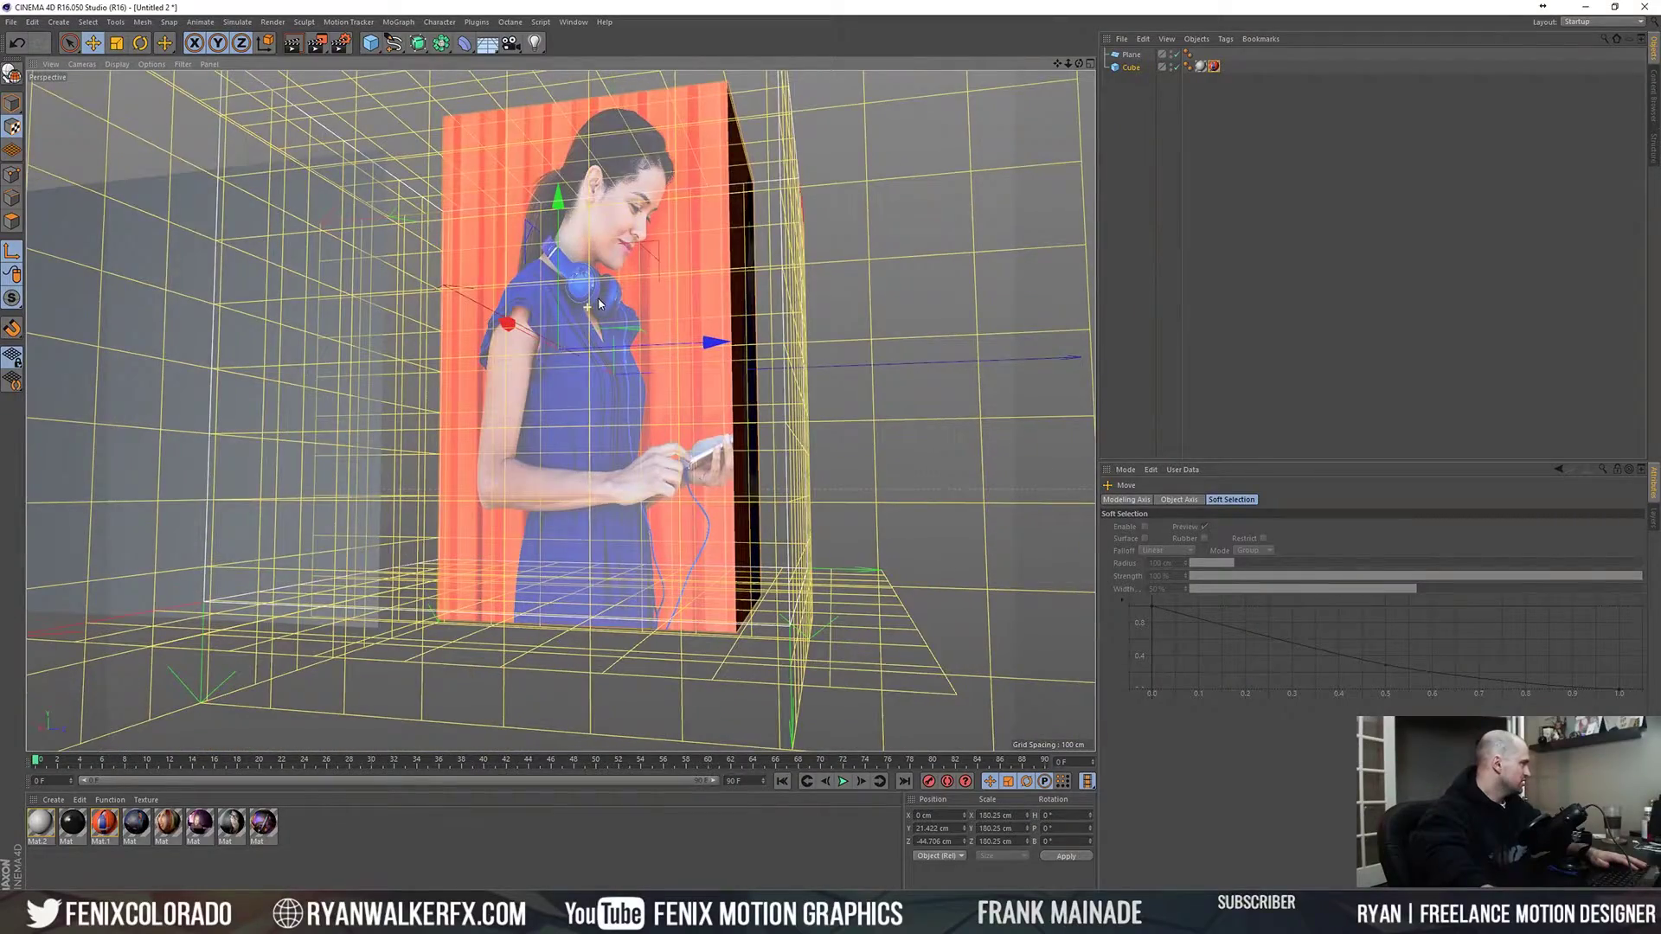
click(1199, 149)
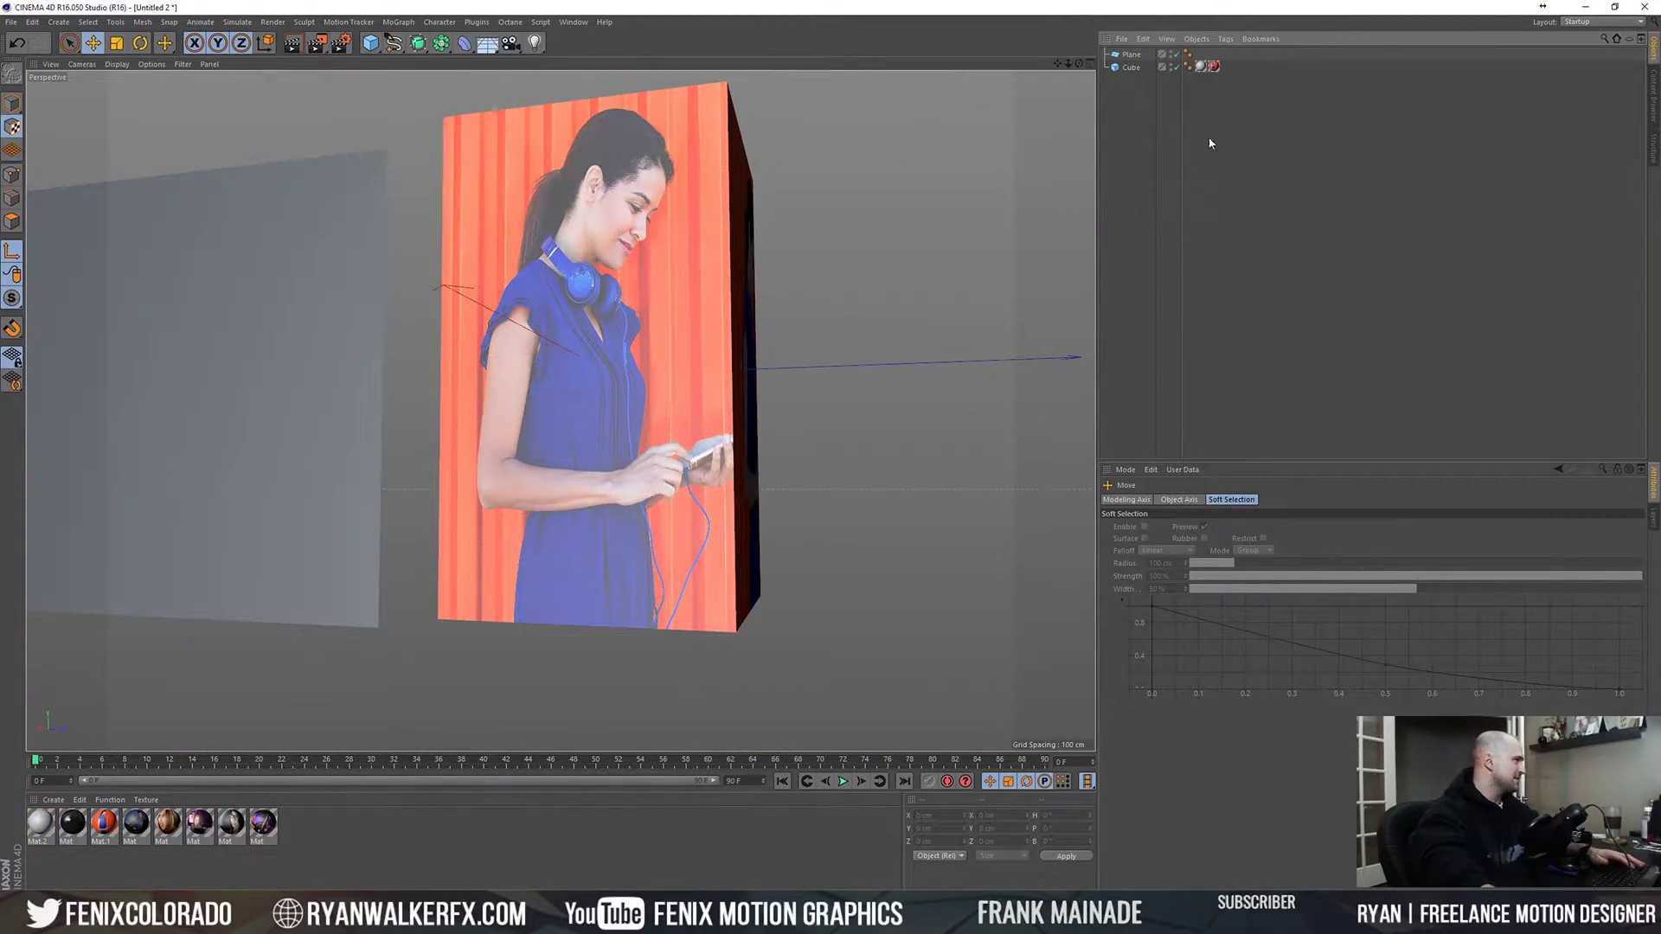
- Check the color image of the material showing the man with a laptop and apply that material to the plane beside the cube
alt+middle_drag(416, 259, 545, 263)
alt+right_drag(545, 263, 539, 252)
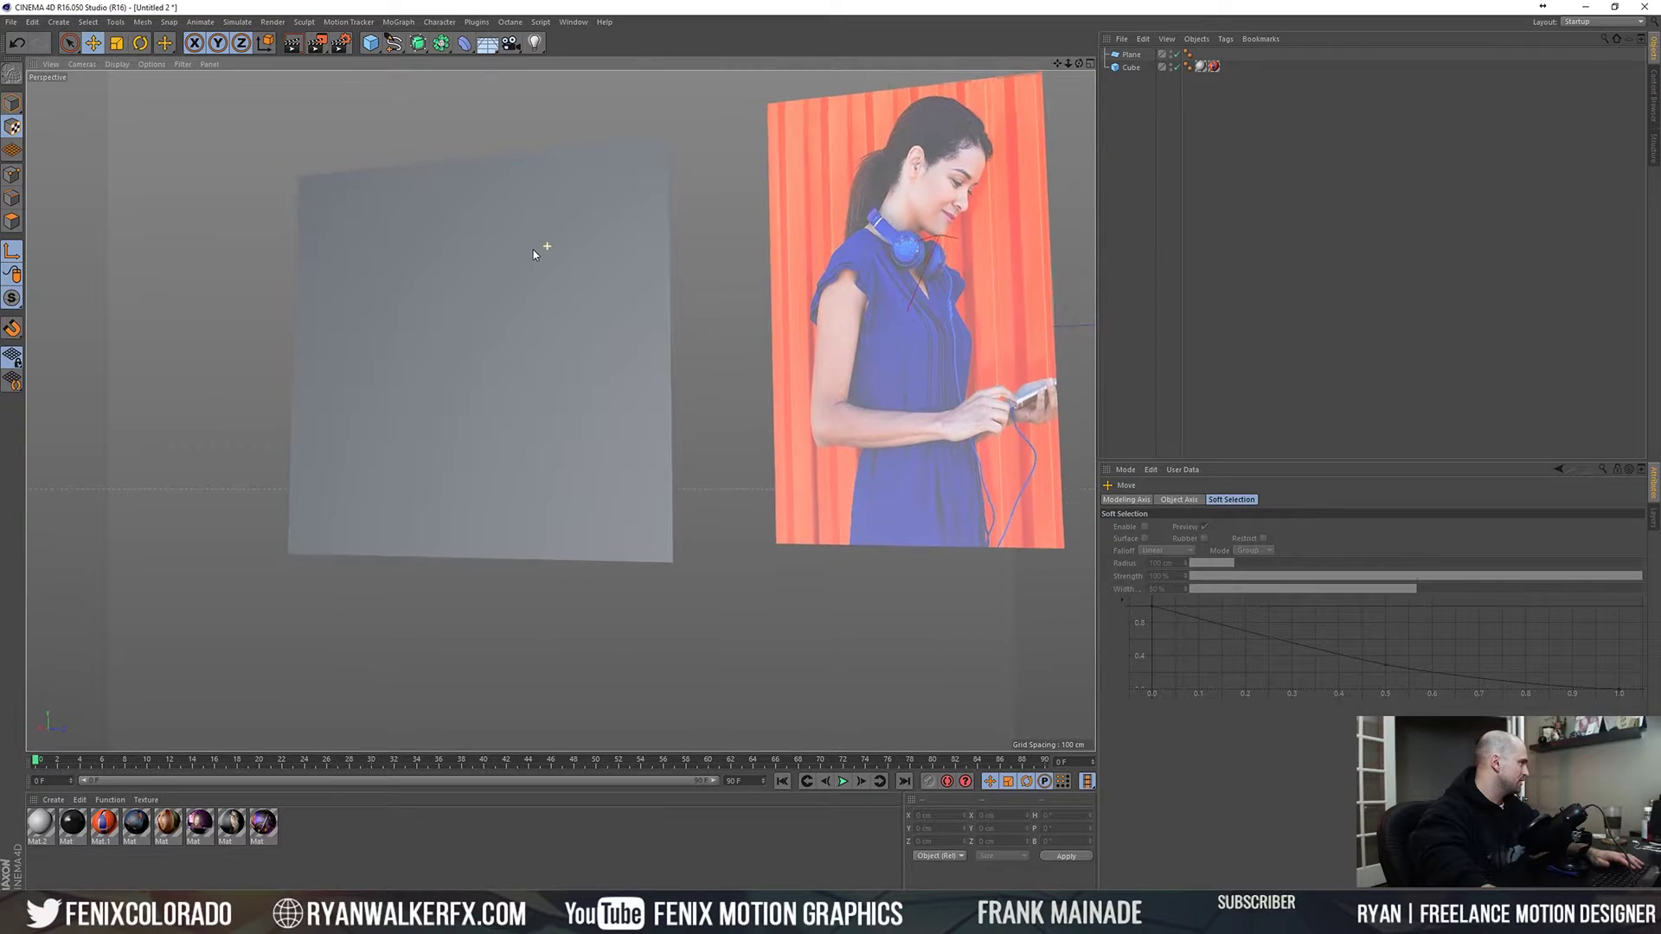
alt+middle_drag(539, 252, 515, 253)
click(524, 259)
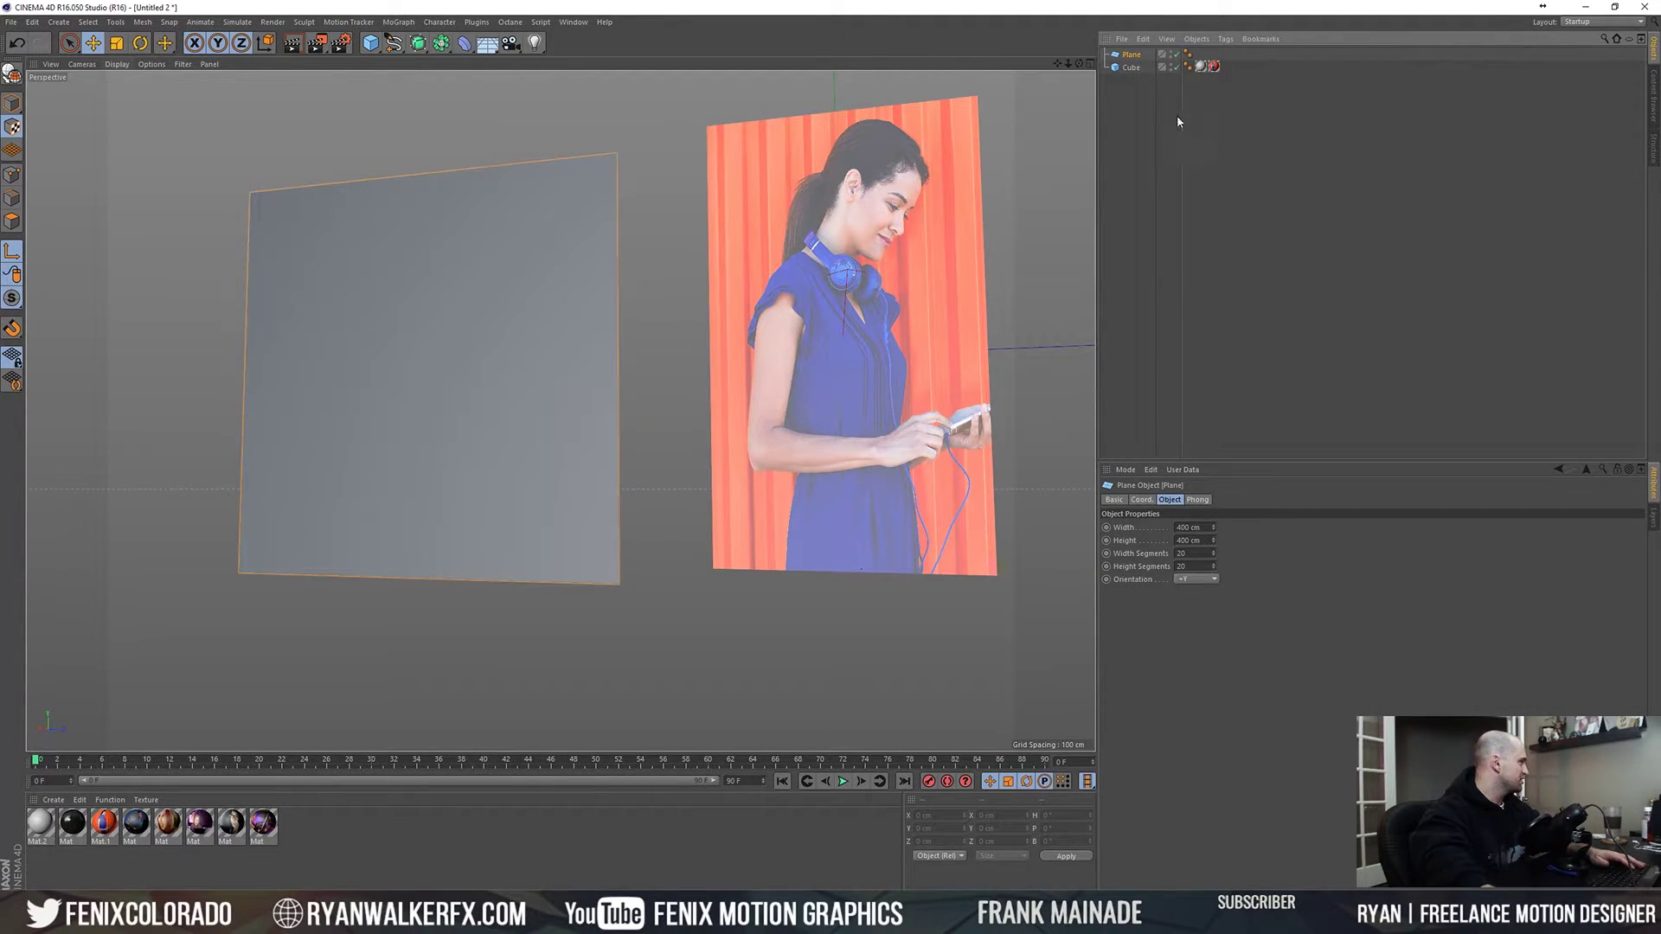
click(1166, 119)
click(1131, 54)
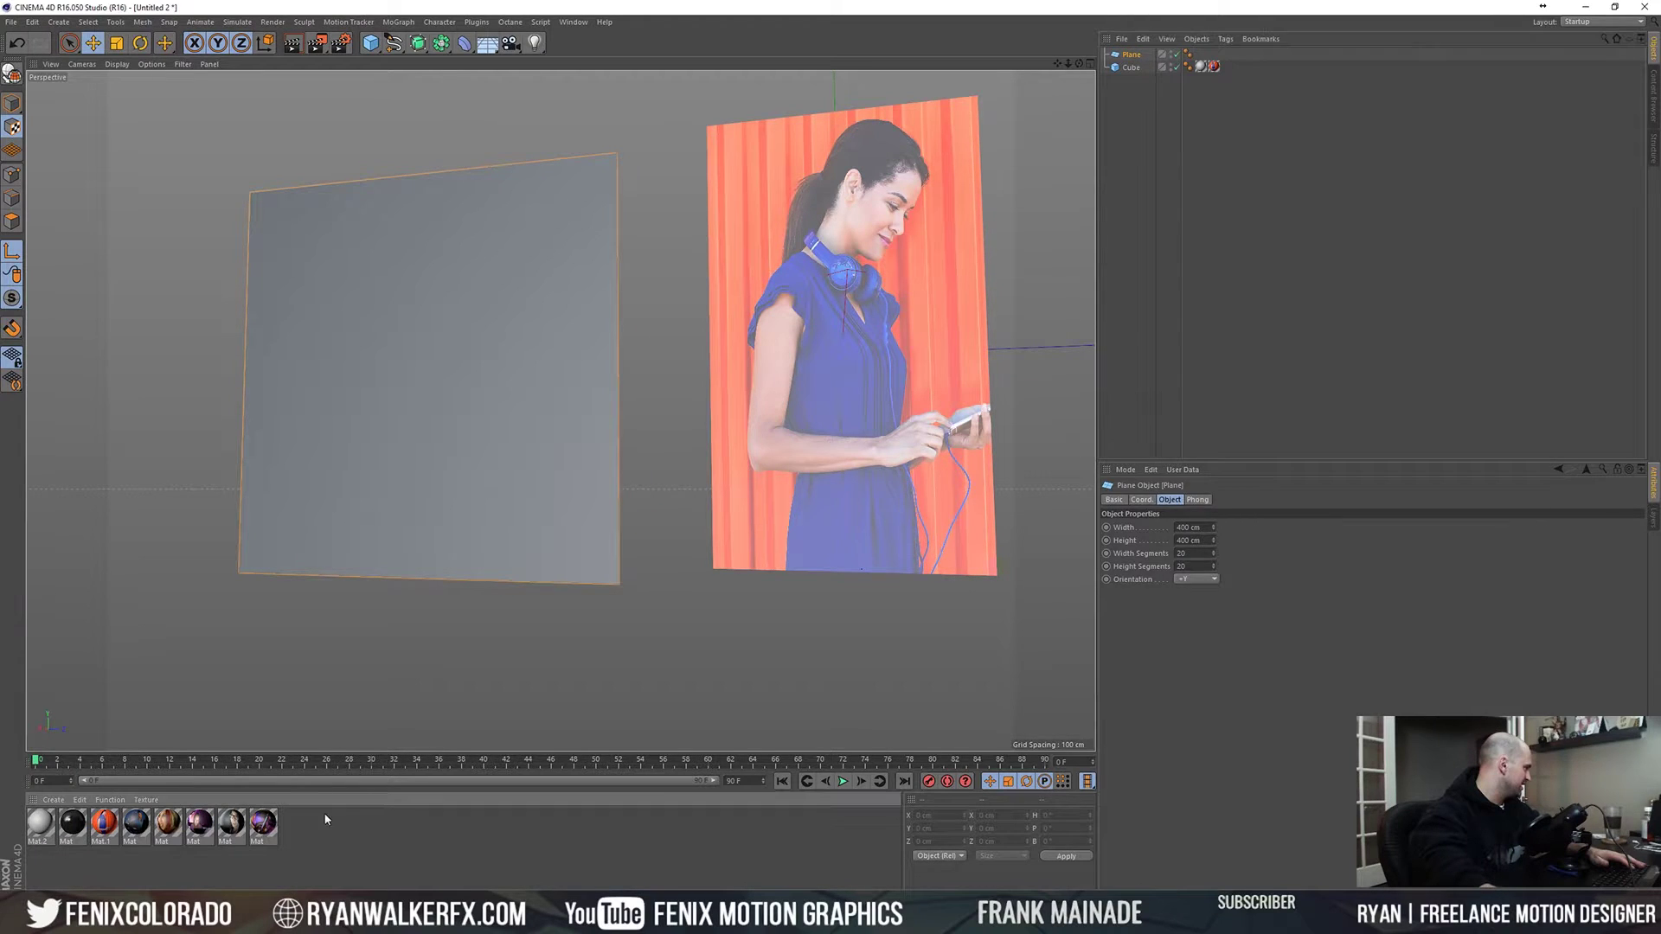
click(137, 824)
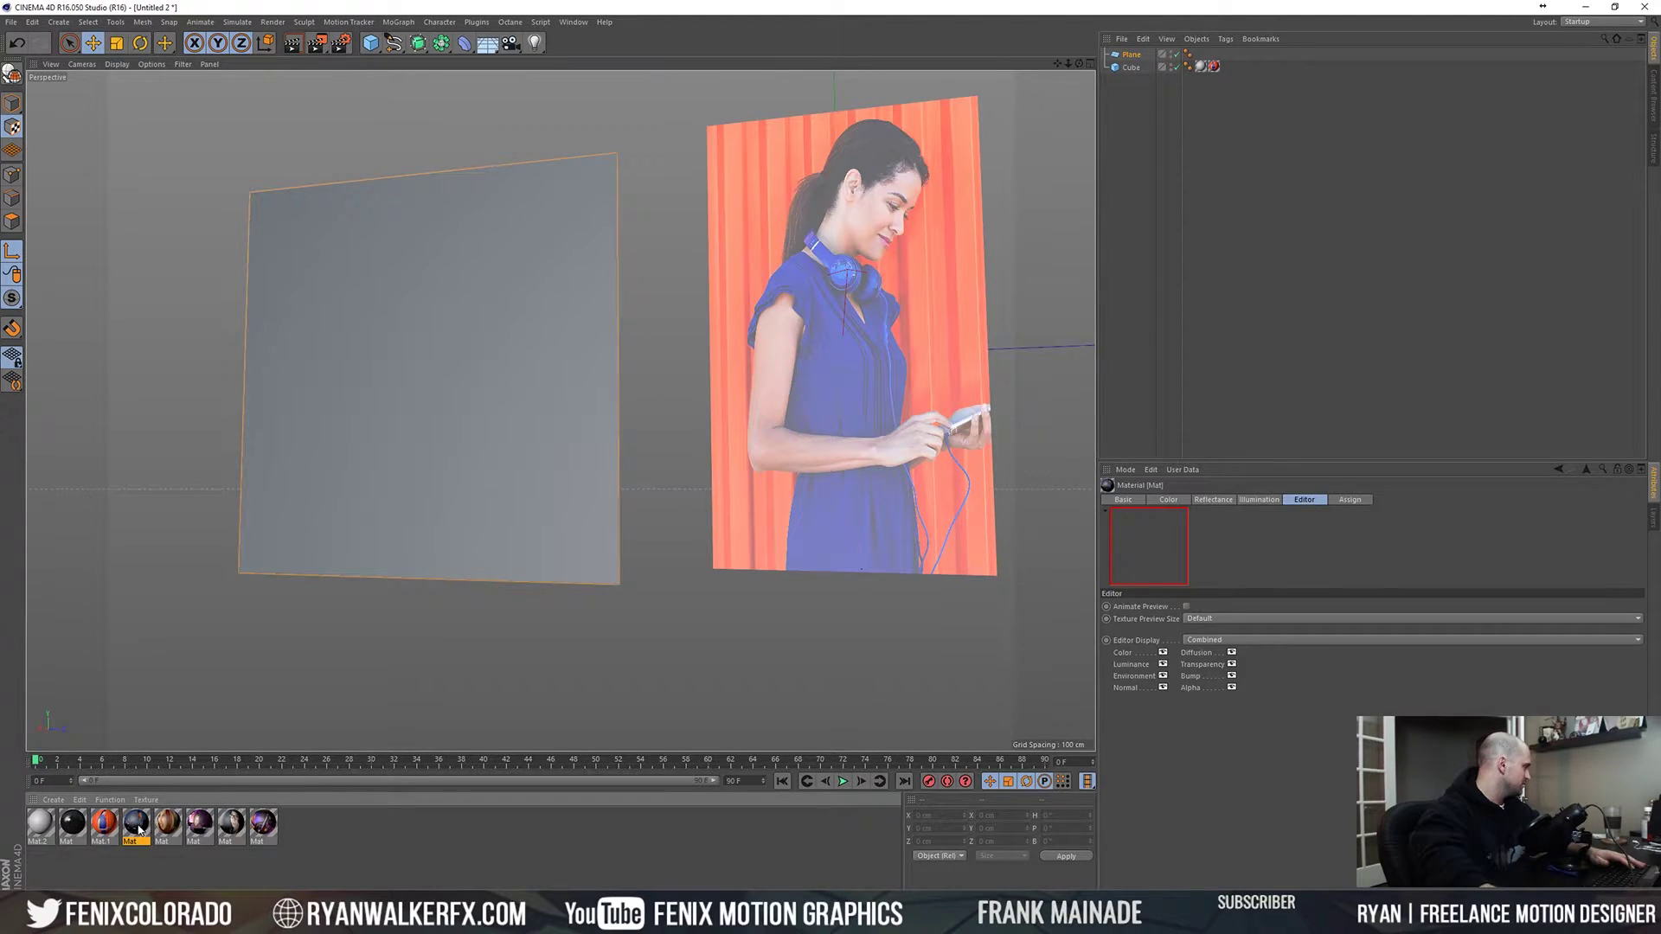
double_click(137, 828)
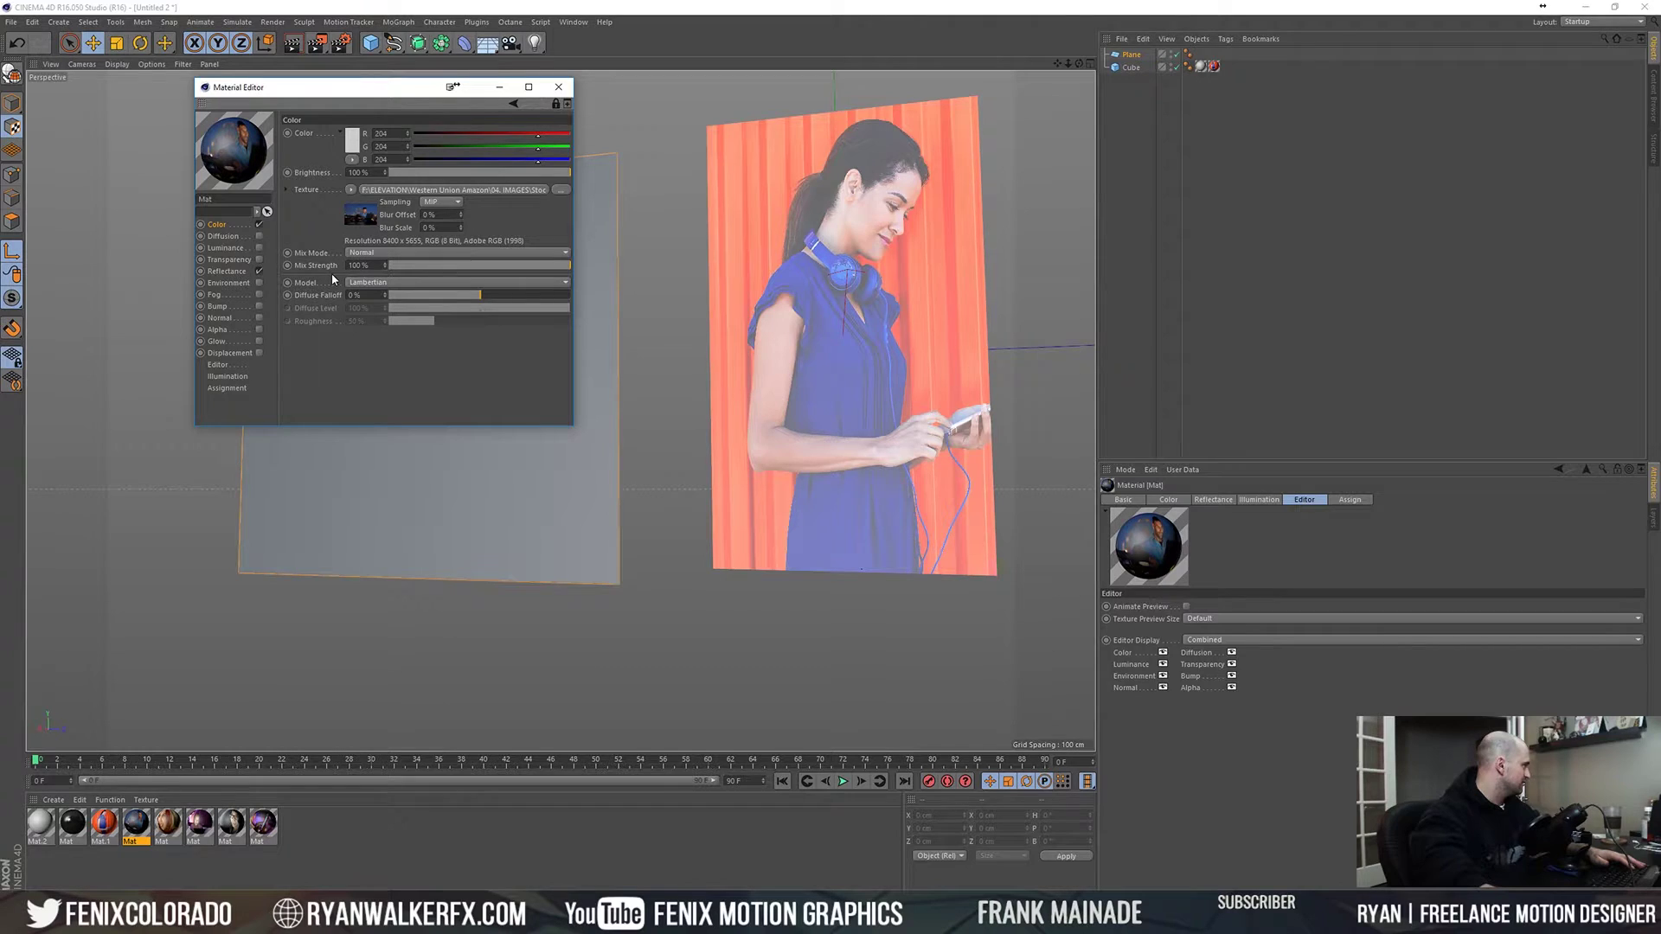
click(558, 86)
drag(136, 828, 412, 506)
- Set the projection of the plane's texture tag to Flat
key(r)
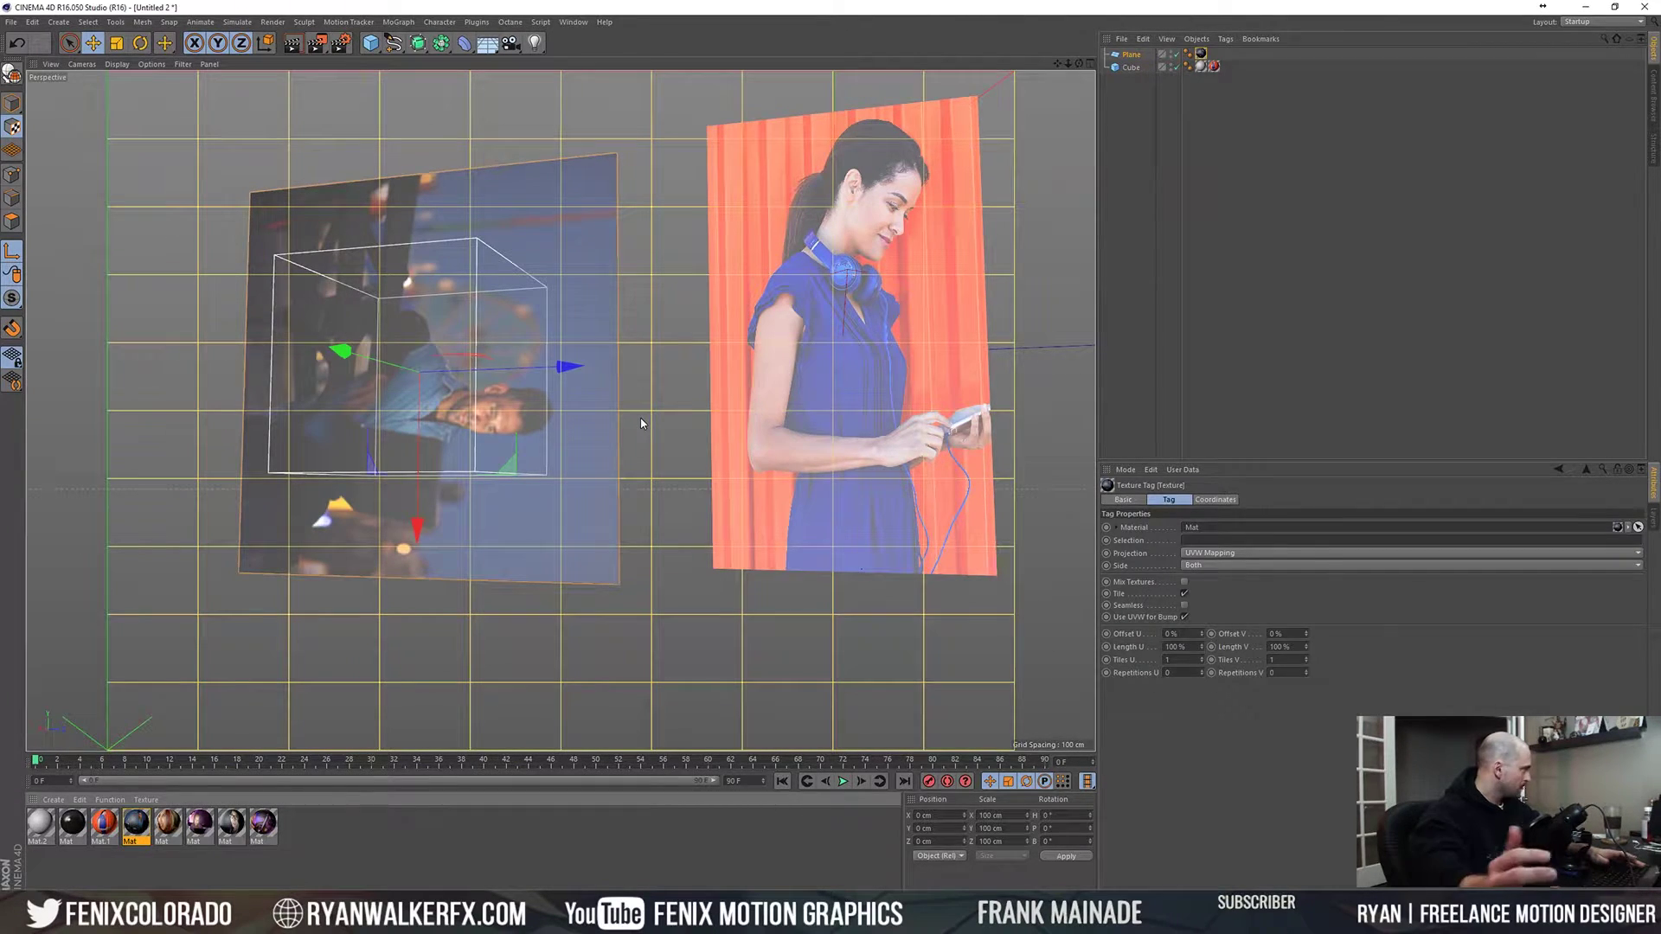
click(1201, 54)
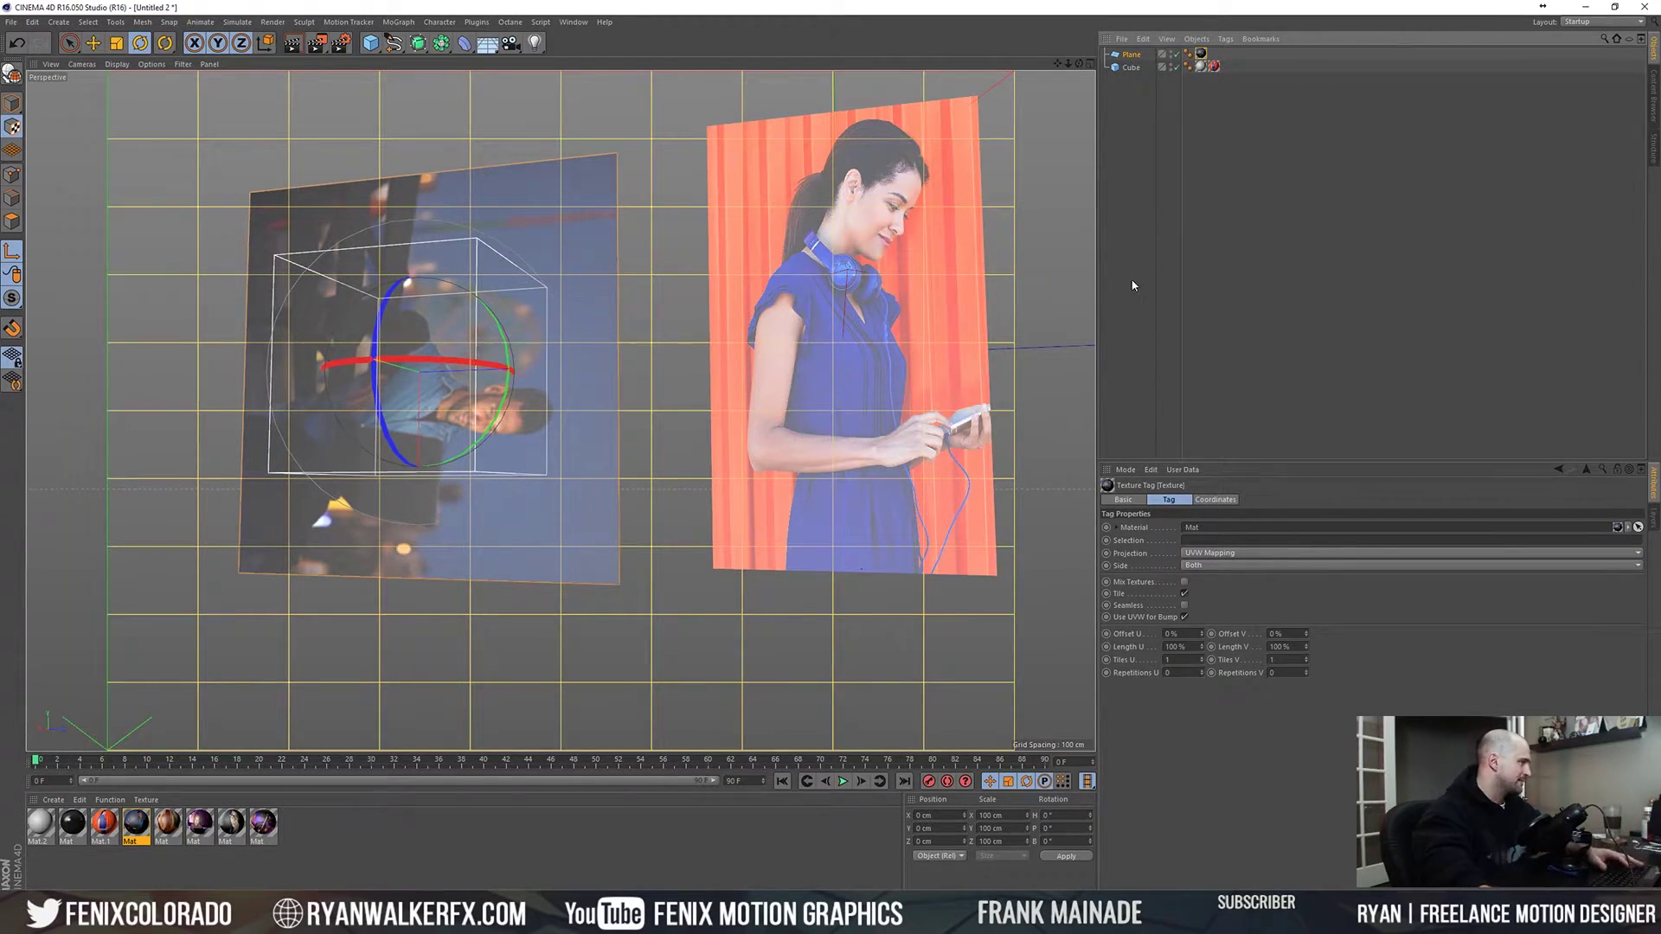
click(1201, 553)
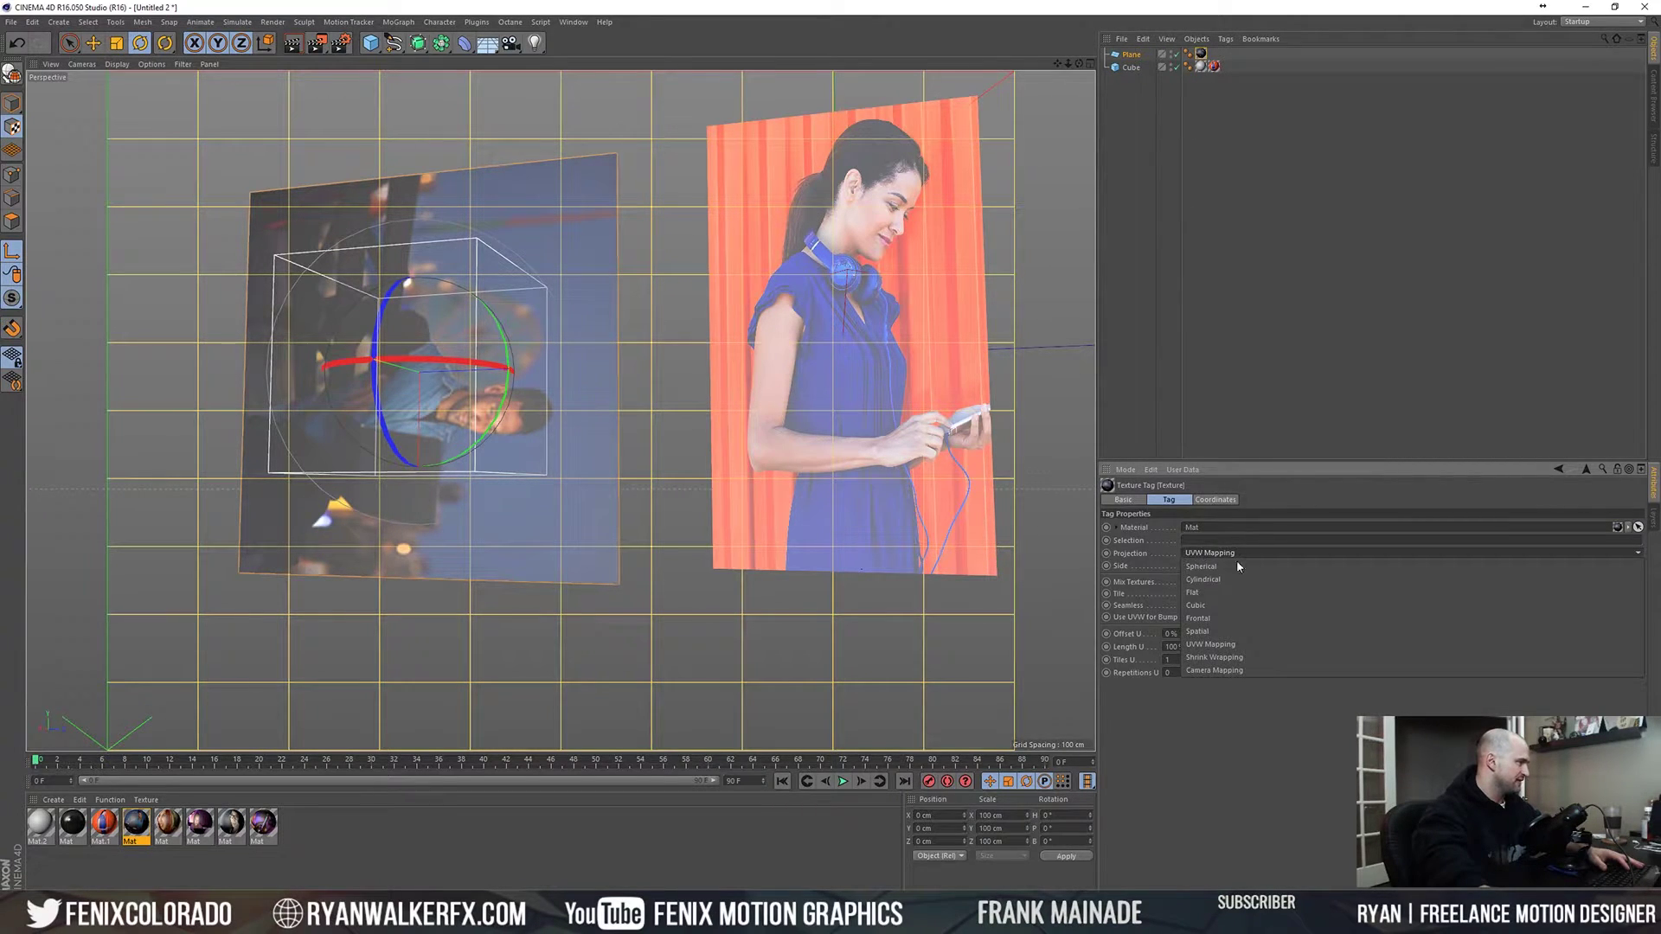
click(1202, 597)
- Disable axis editing and rotate the flat texture projection so it faces the plane and the man's image stands upright
alt+drag(355, 374, 431, 404)
alt+right_drag(417, 389, 463, 320)
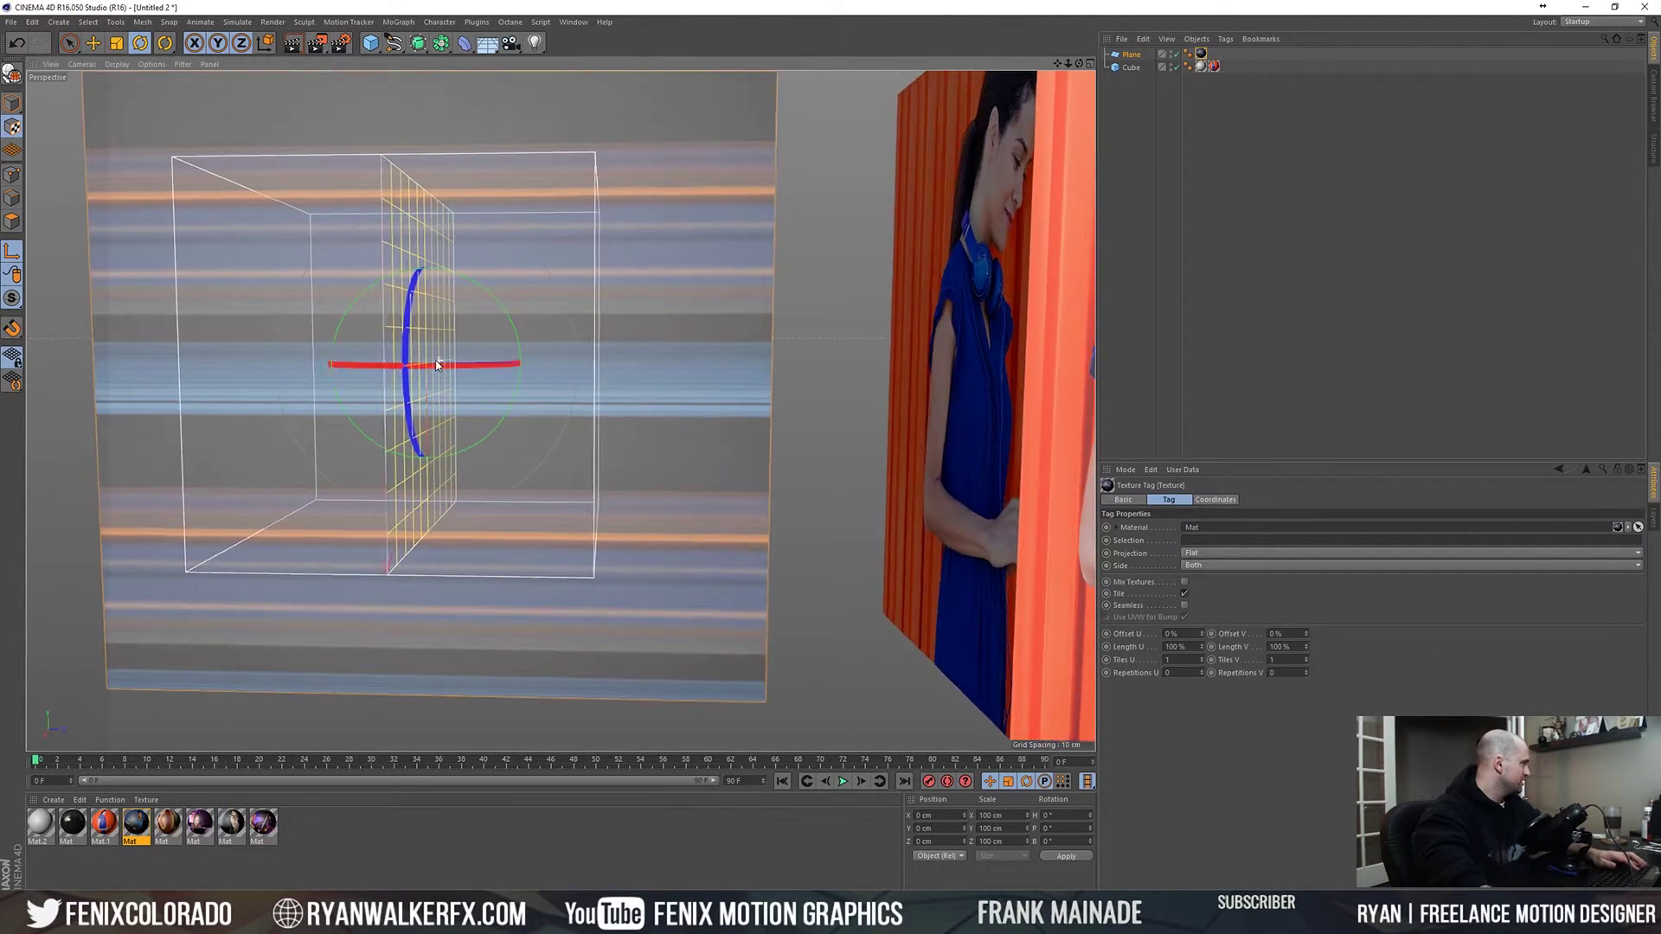
alt+drag(462, 302, 401, 295)
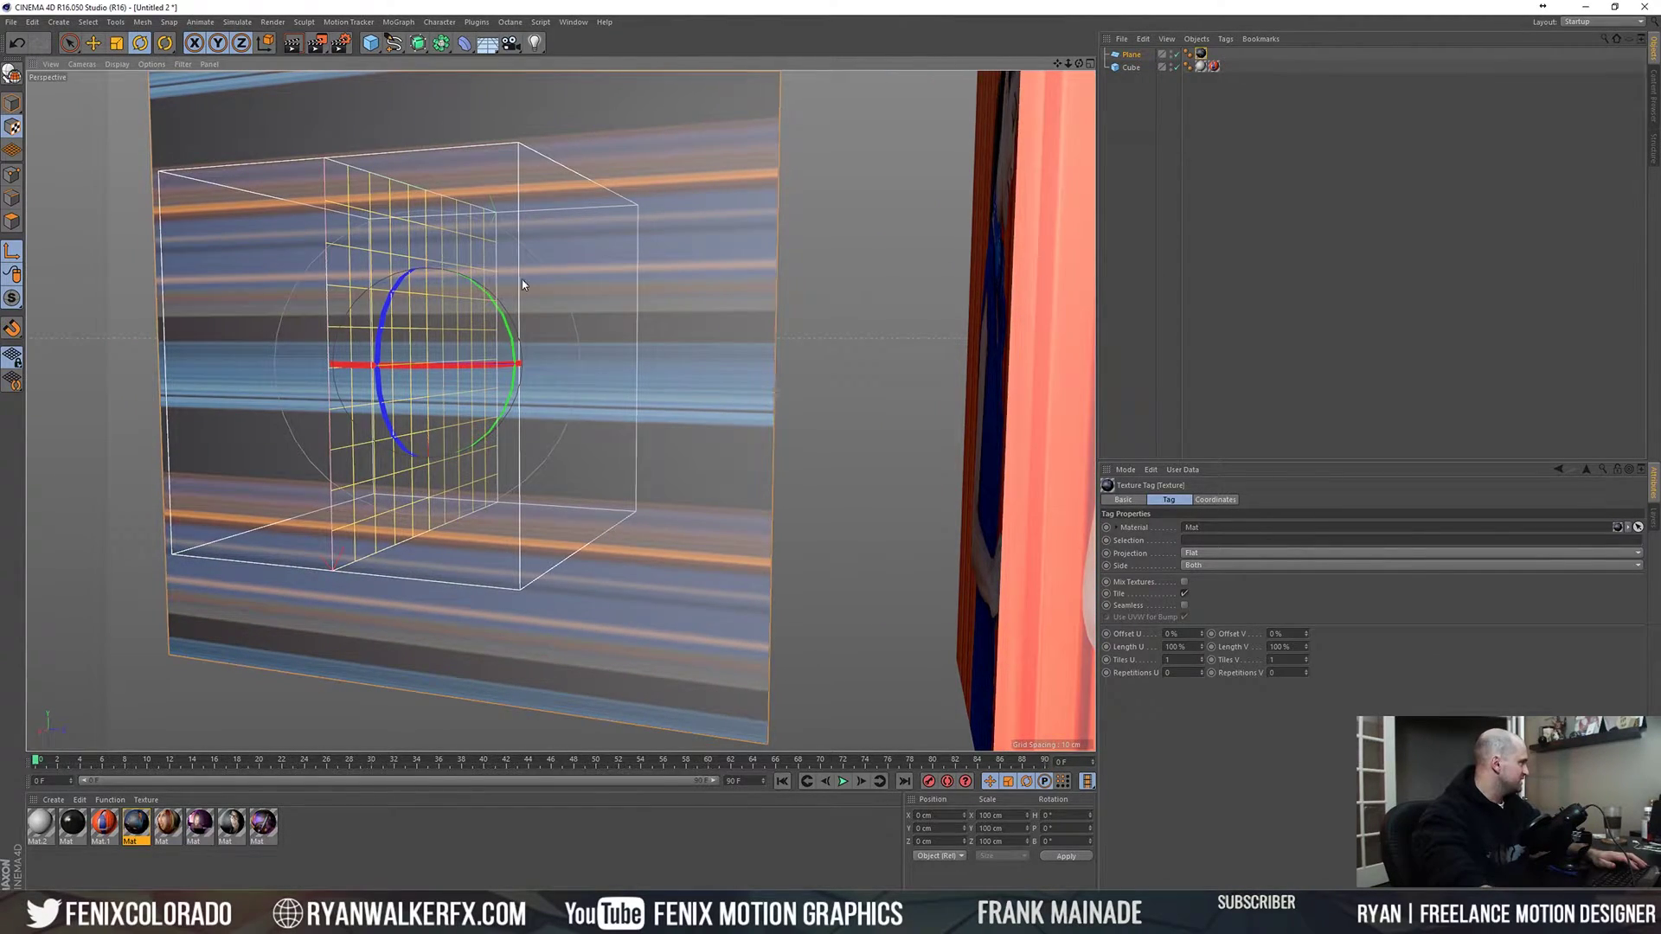
alt+drag(365, 352, 346, 343)
click(9, 254)
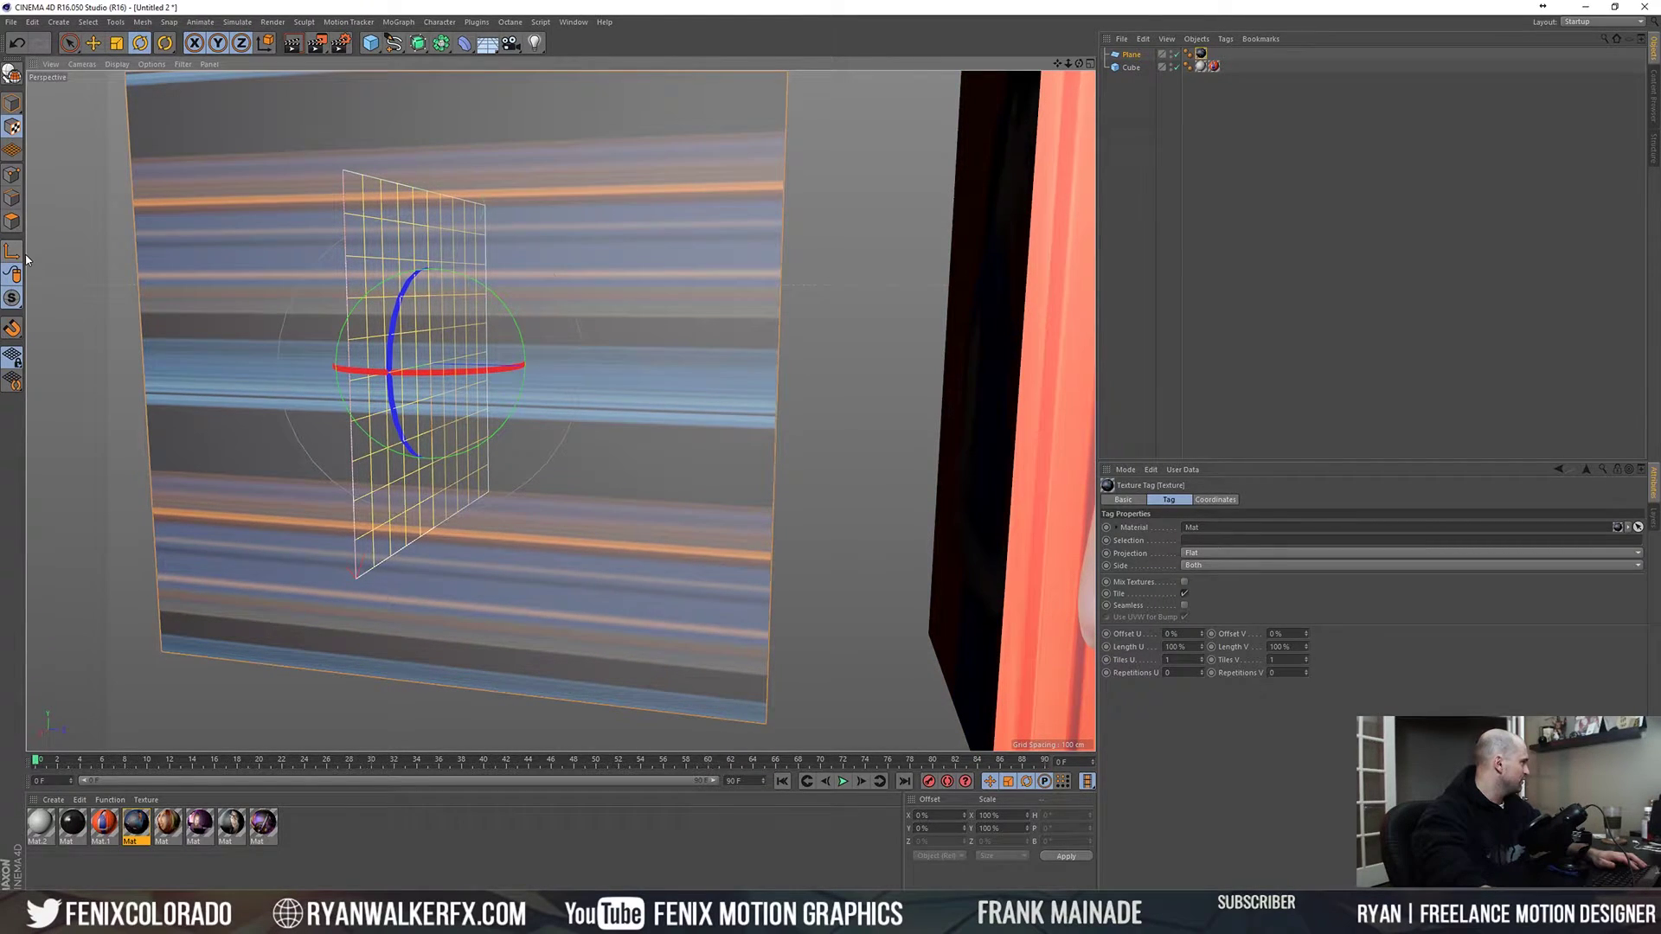
drag(423, 365, 334, 355)
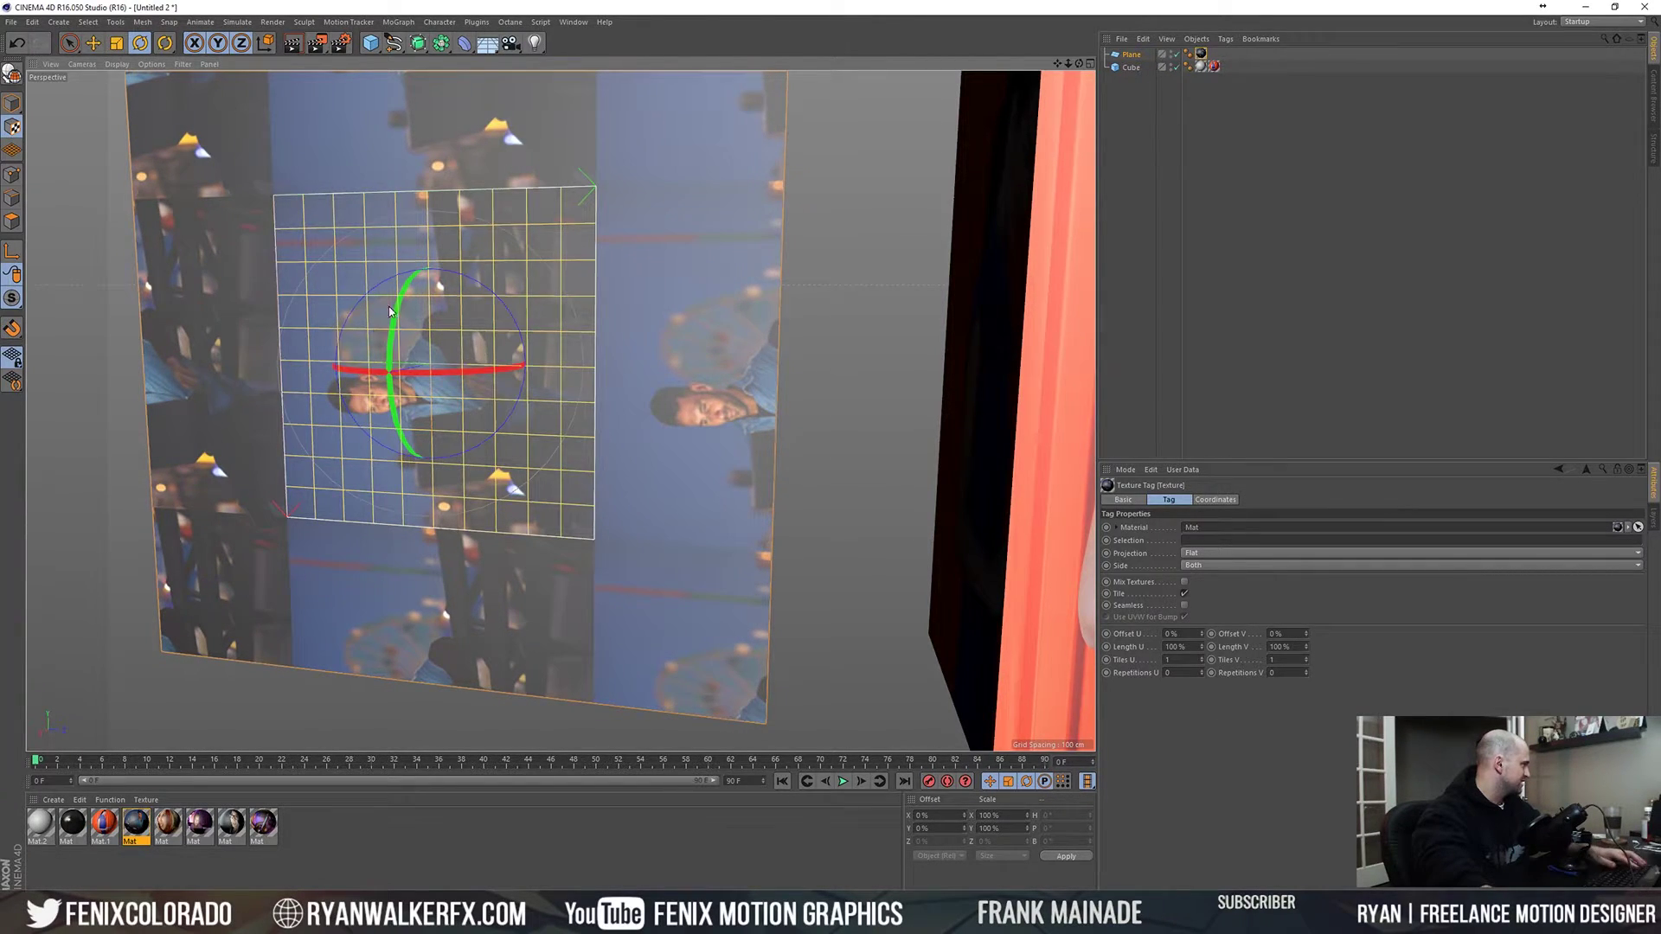
drag(407, 275, 493, 306)
- Scale the texture projection vertically to about 83.6%, try scaling it horizontally, and undo the horizontal scaling
key(t)
drag(425, 208, 432, 153)
drag(471, 298, 600, 314)
key(ctrl+z)
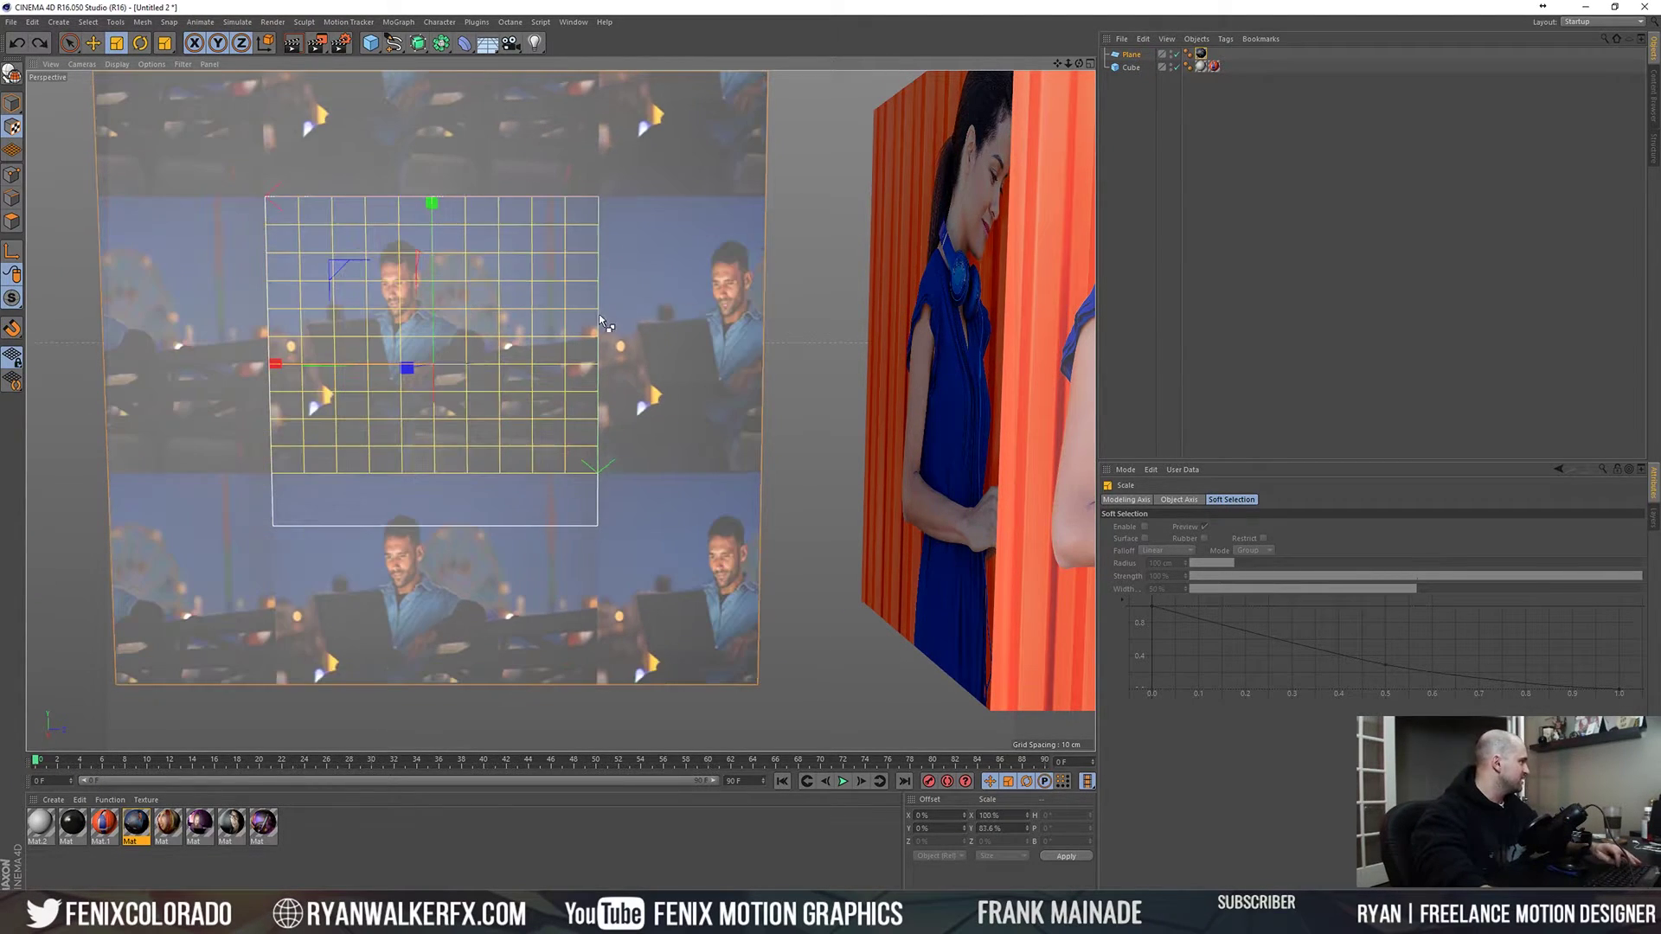
- Enable axis editing and enlarge the texture projection uniformly to about 197.5 cm, shifting it to about X 52.5 cm
click(15, 251)
drag(545, 351, 944, 141)
alt+middle_drag(591, 203, 583, 238)
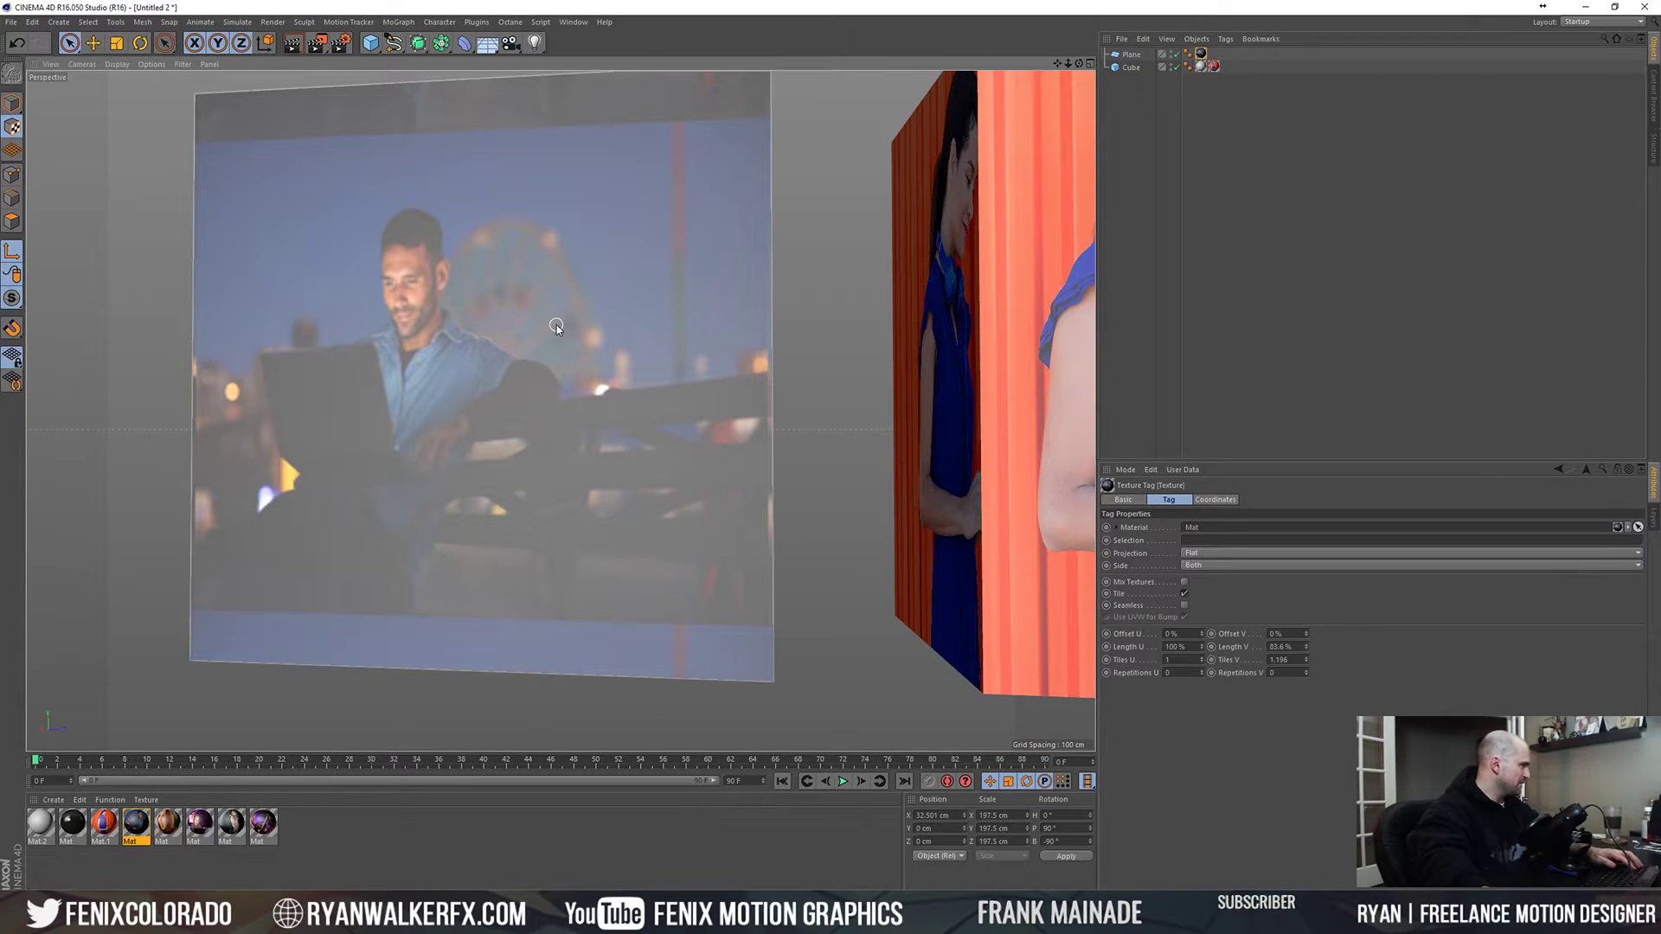
alt+drag(626, 301, 641, 374)
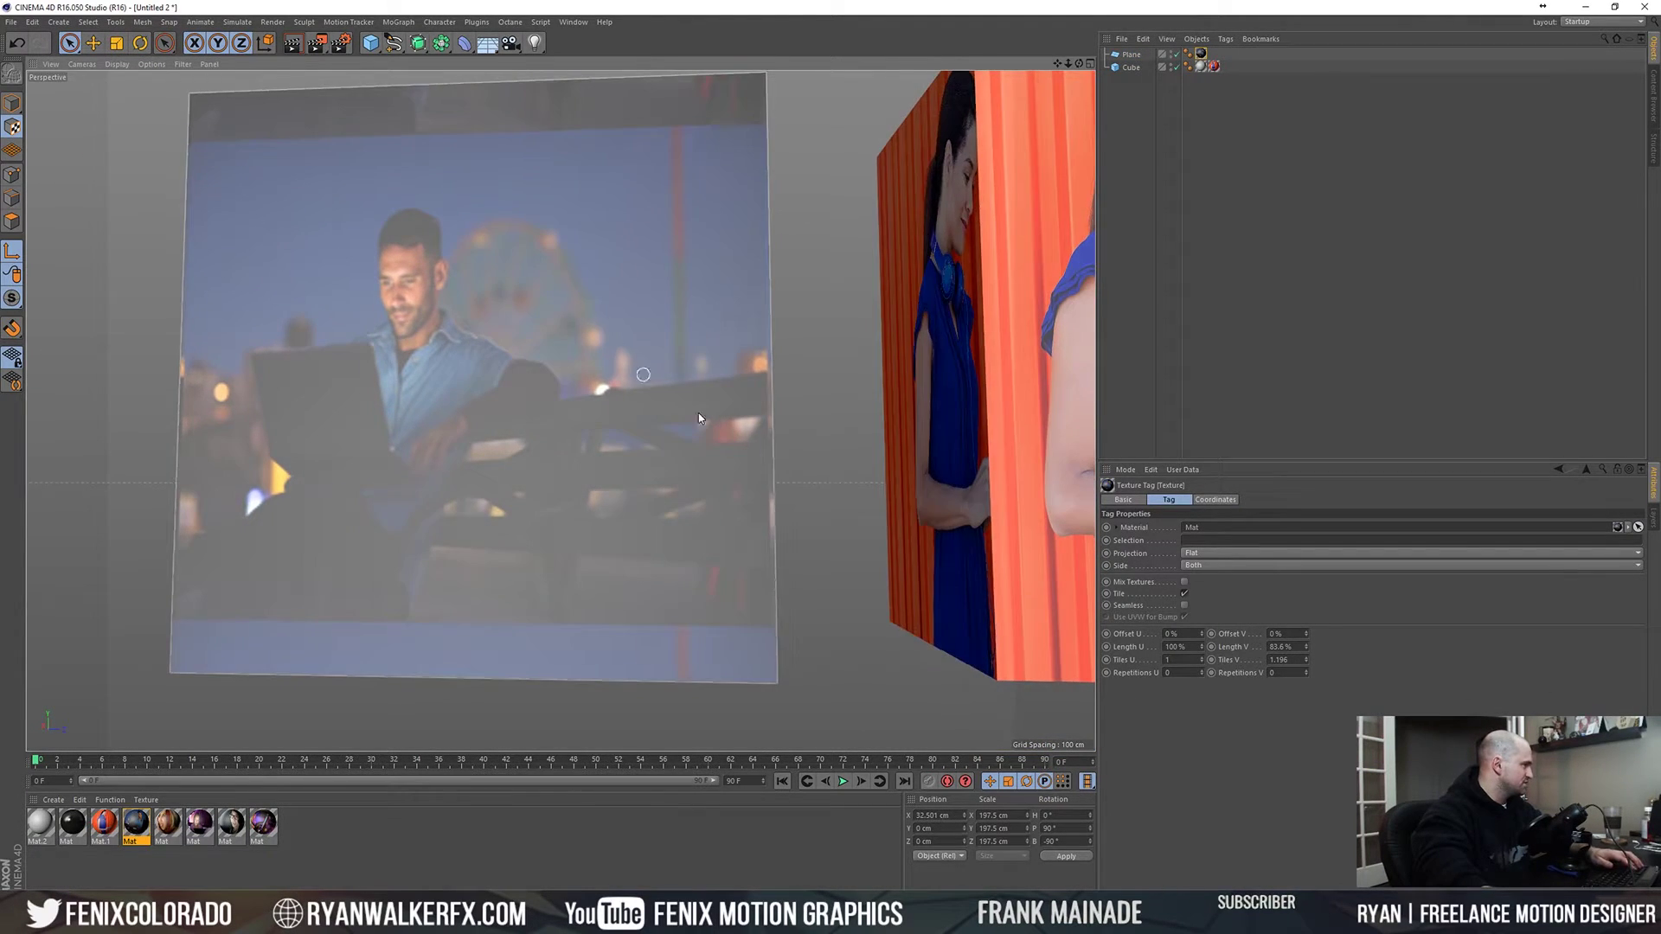
- Switch the plane's texture projection to Cubic and set its Length V to 100%
click(1211, 554)
click(1194, 605)
alt+drag(505, 319, 506, 305)
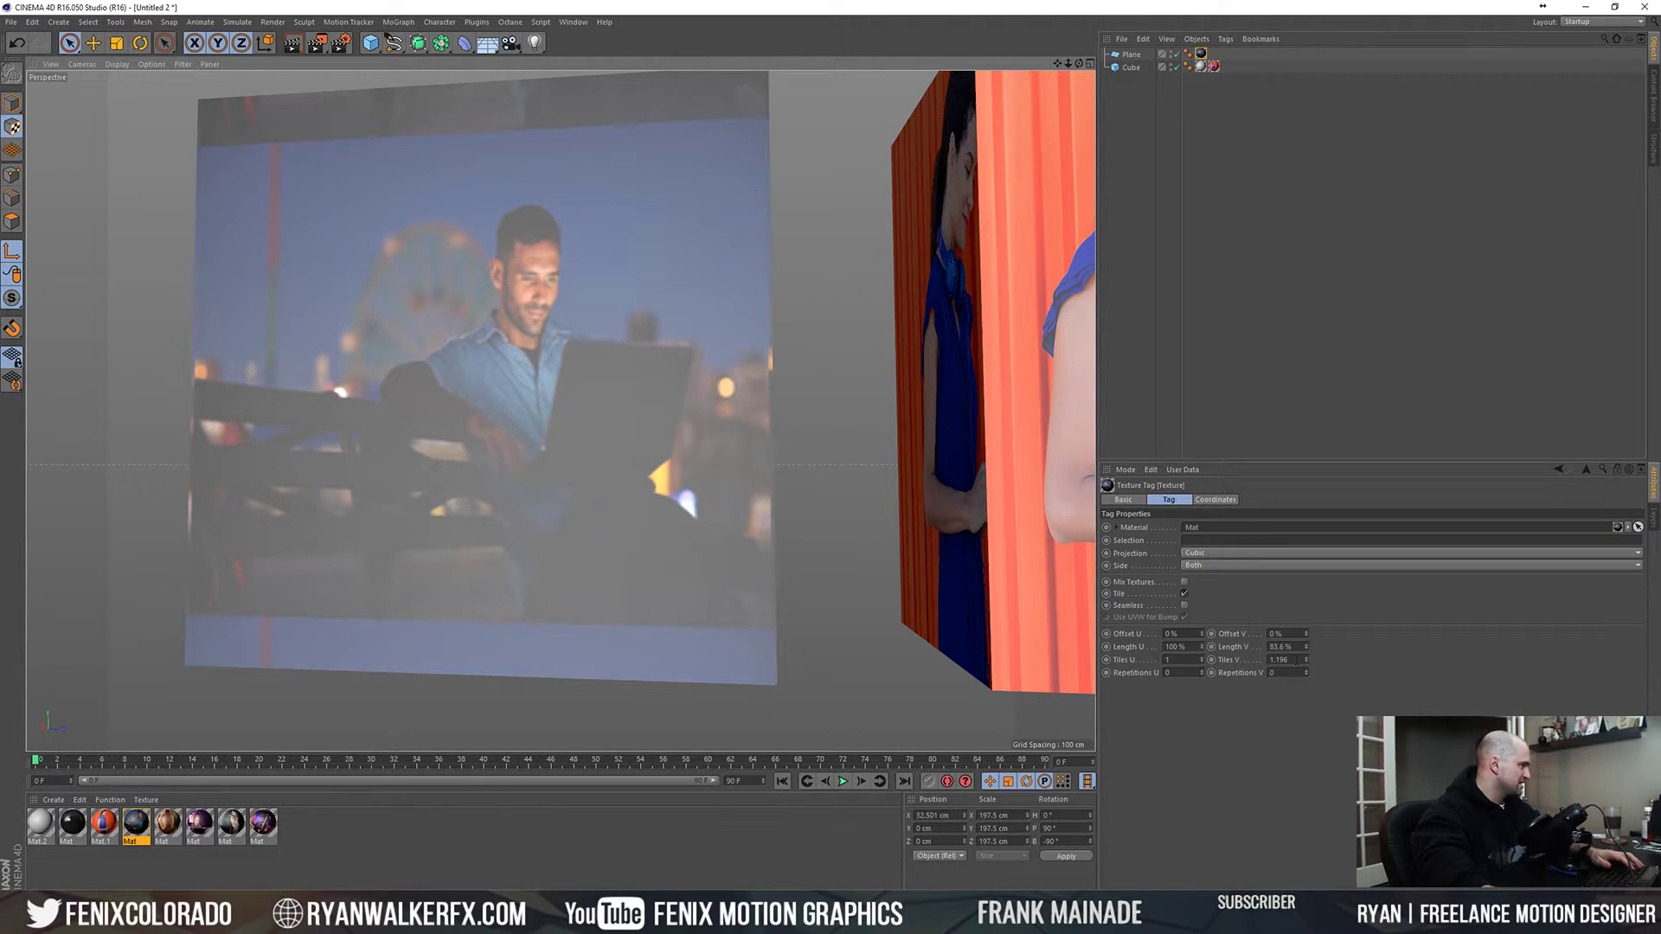
drag(1289, 647, 1243, 640)
text(100)
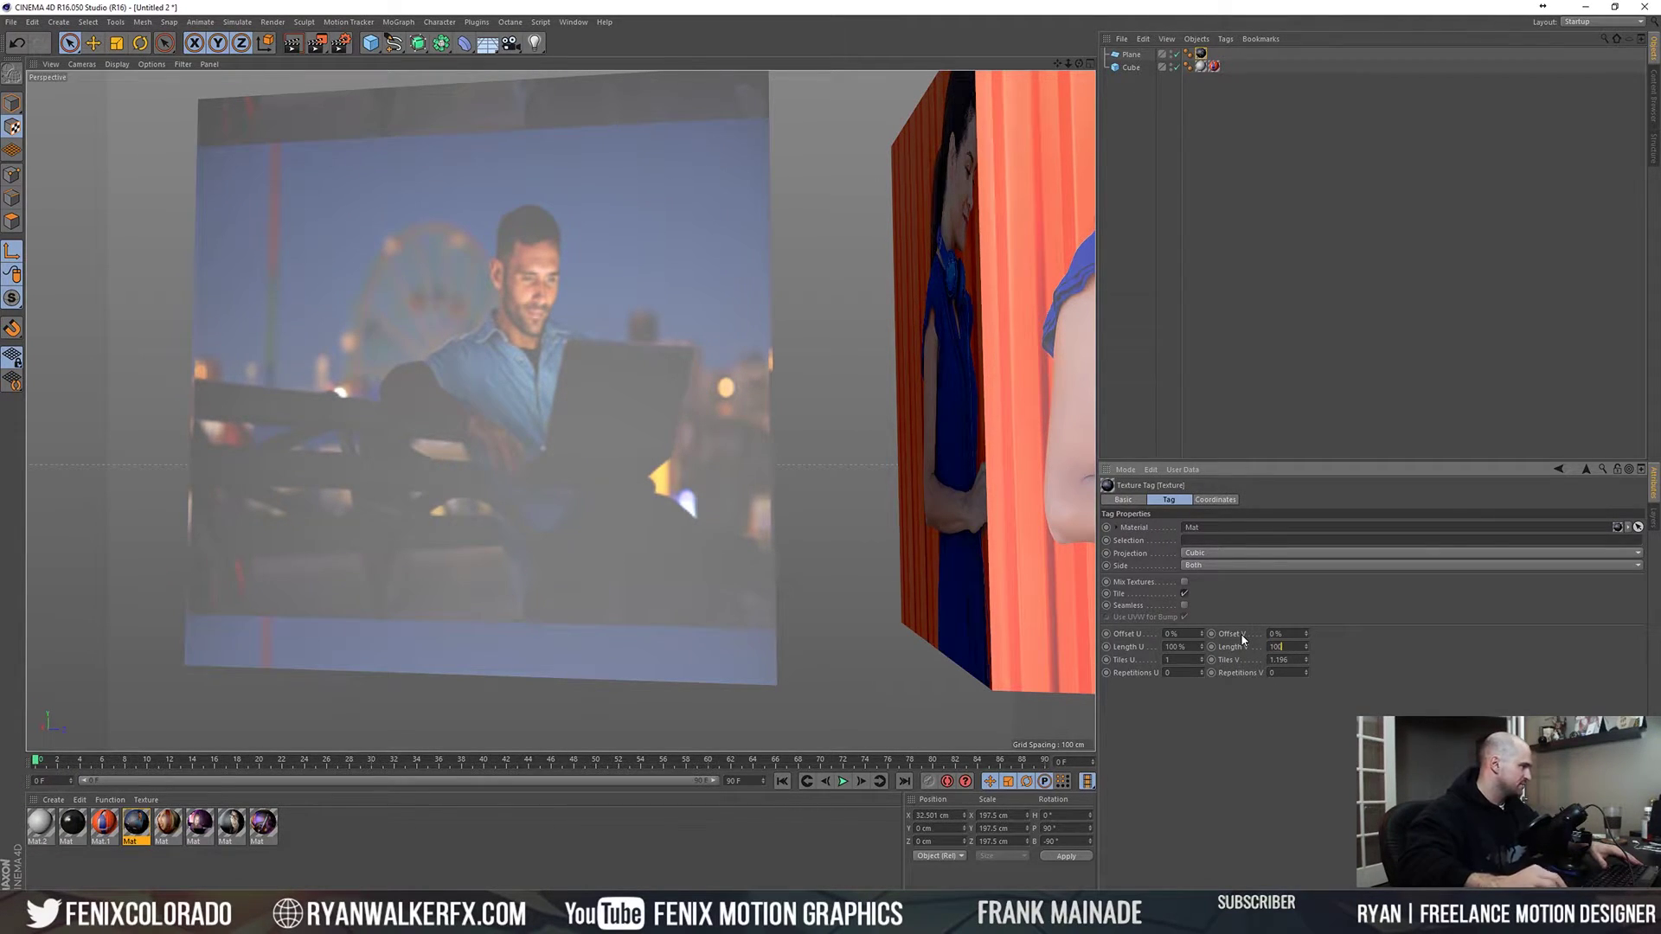
key(Return)
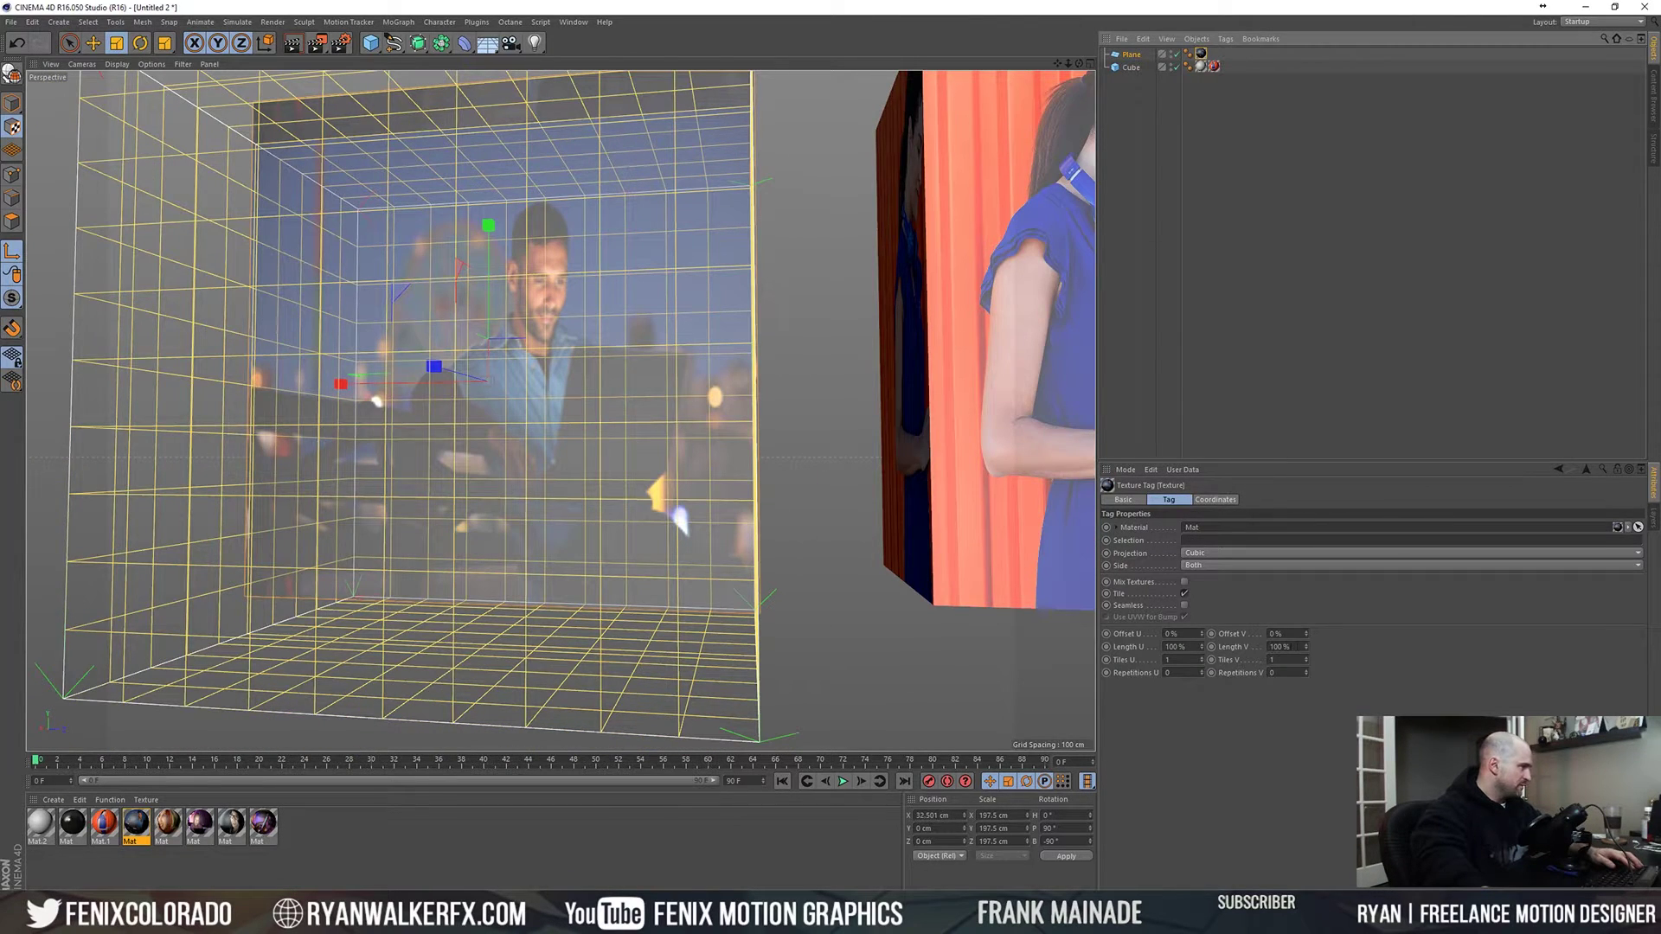
- Try a Length V of -100%, undo it, and mirror the image horizontally by setting Length U to -100%
drag(1297, 647, 1215, 644)
text(-)
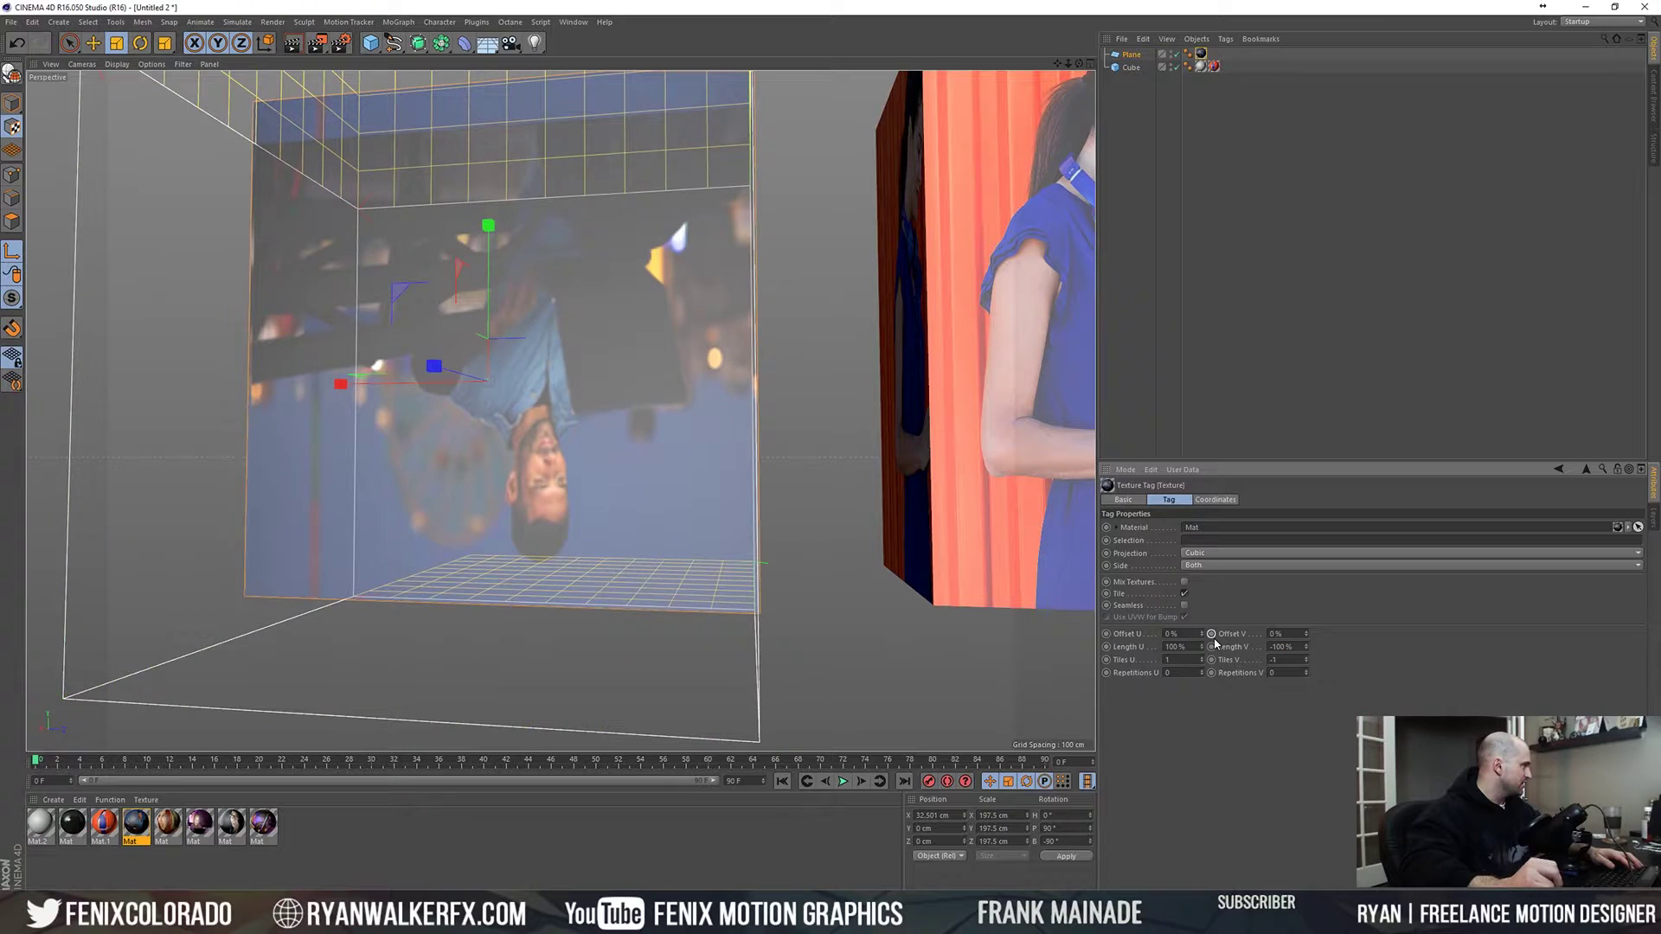
key(ctrl+z)
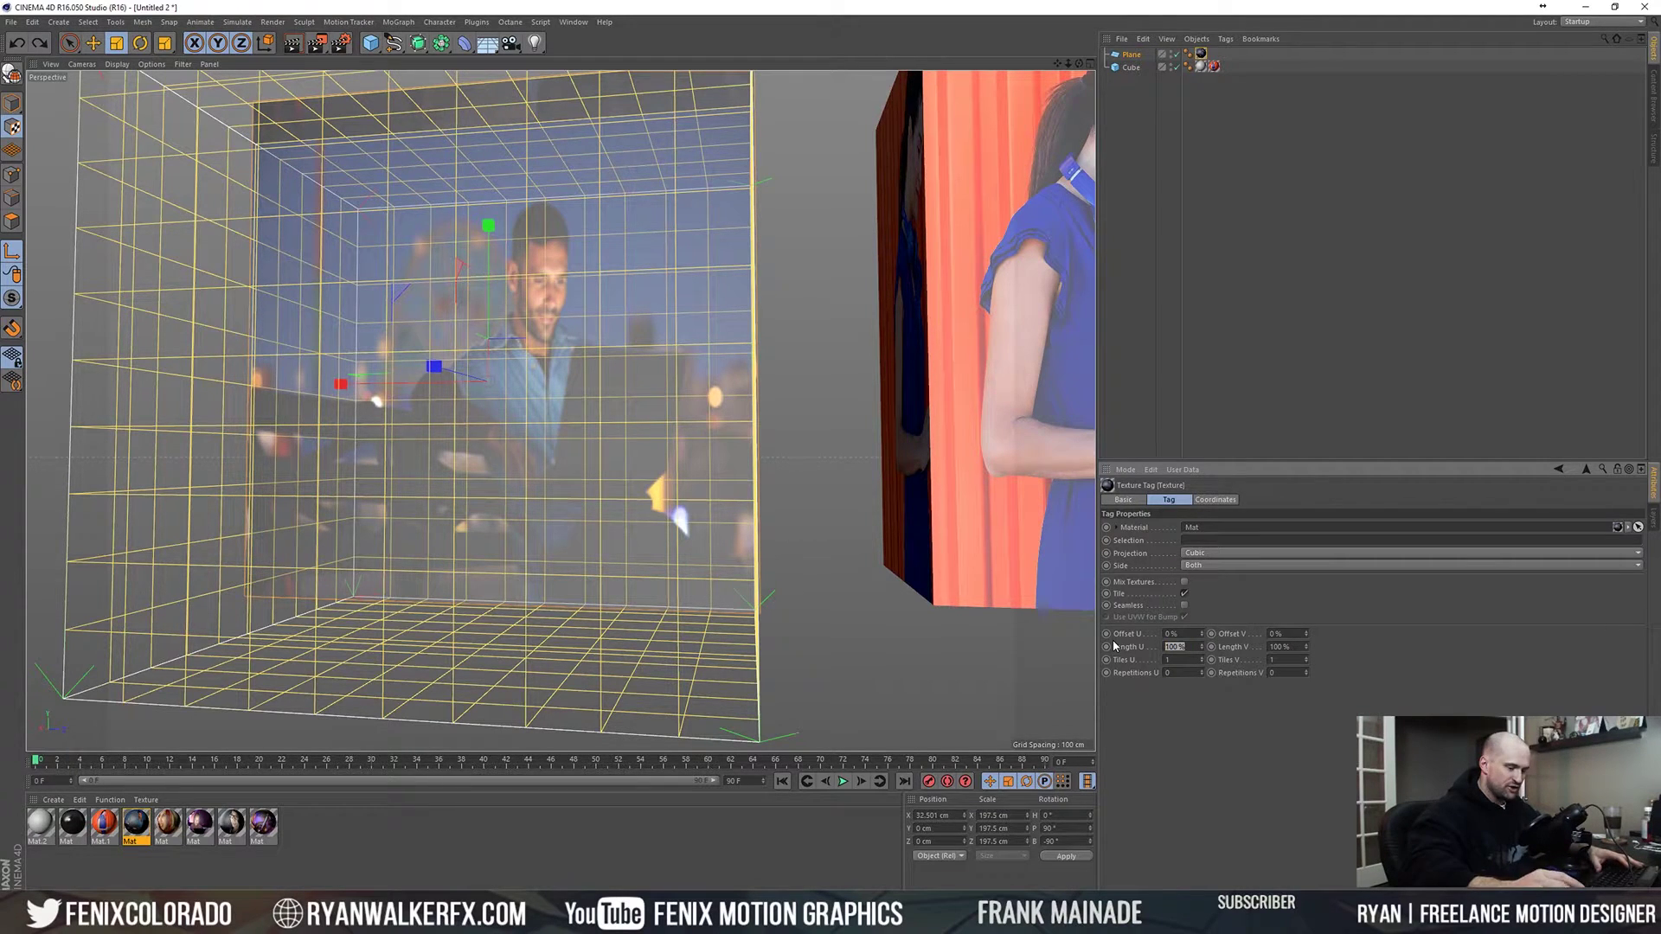
text(-1)
key(Return)
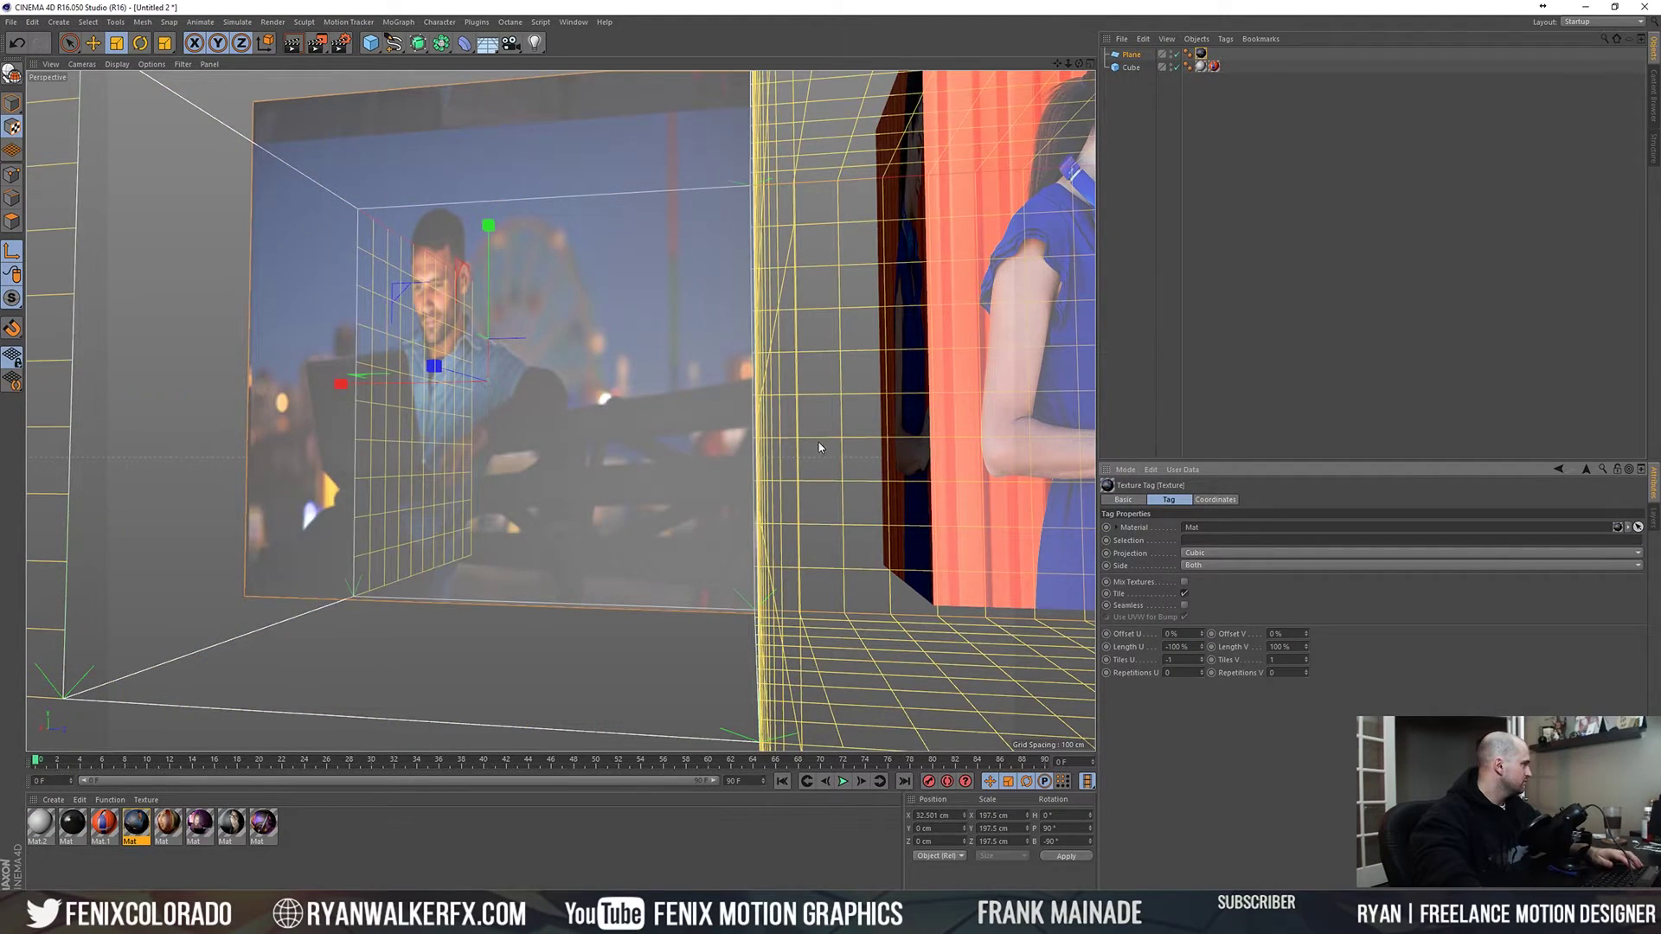
- Move the texture projection to about X 2.8 cm to align the man's image with the plane, and clear the selection
alt+right_drag(829, 453, 455, 407)
alt+drag(455, 406, 513, 407)
key(space)
mouse_move(517, 300)
mouse_down()
mouse_move(517, 268)
mouse_move(543, 313)
mouse_move(522, 298)
mouse_up()
click(567, 183)
scroll(574, 296, up, 5)
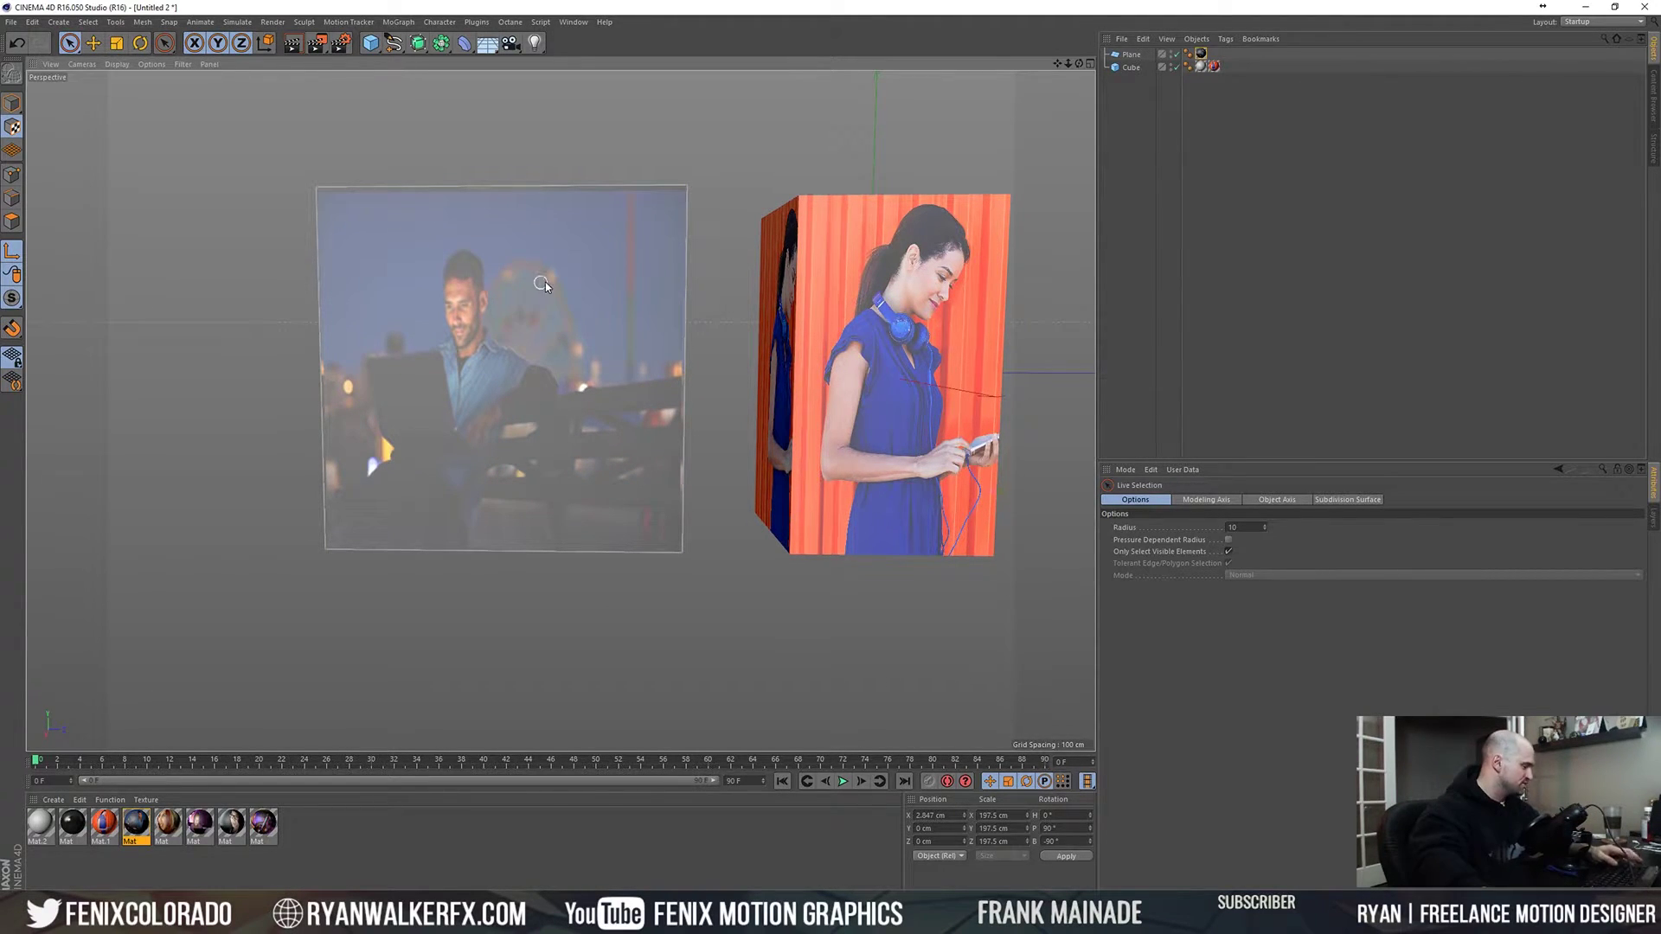
scroll(561, 290, down, 3)
alt+middle_drag(558, 291, 500, 278)
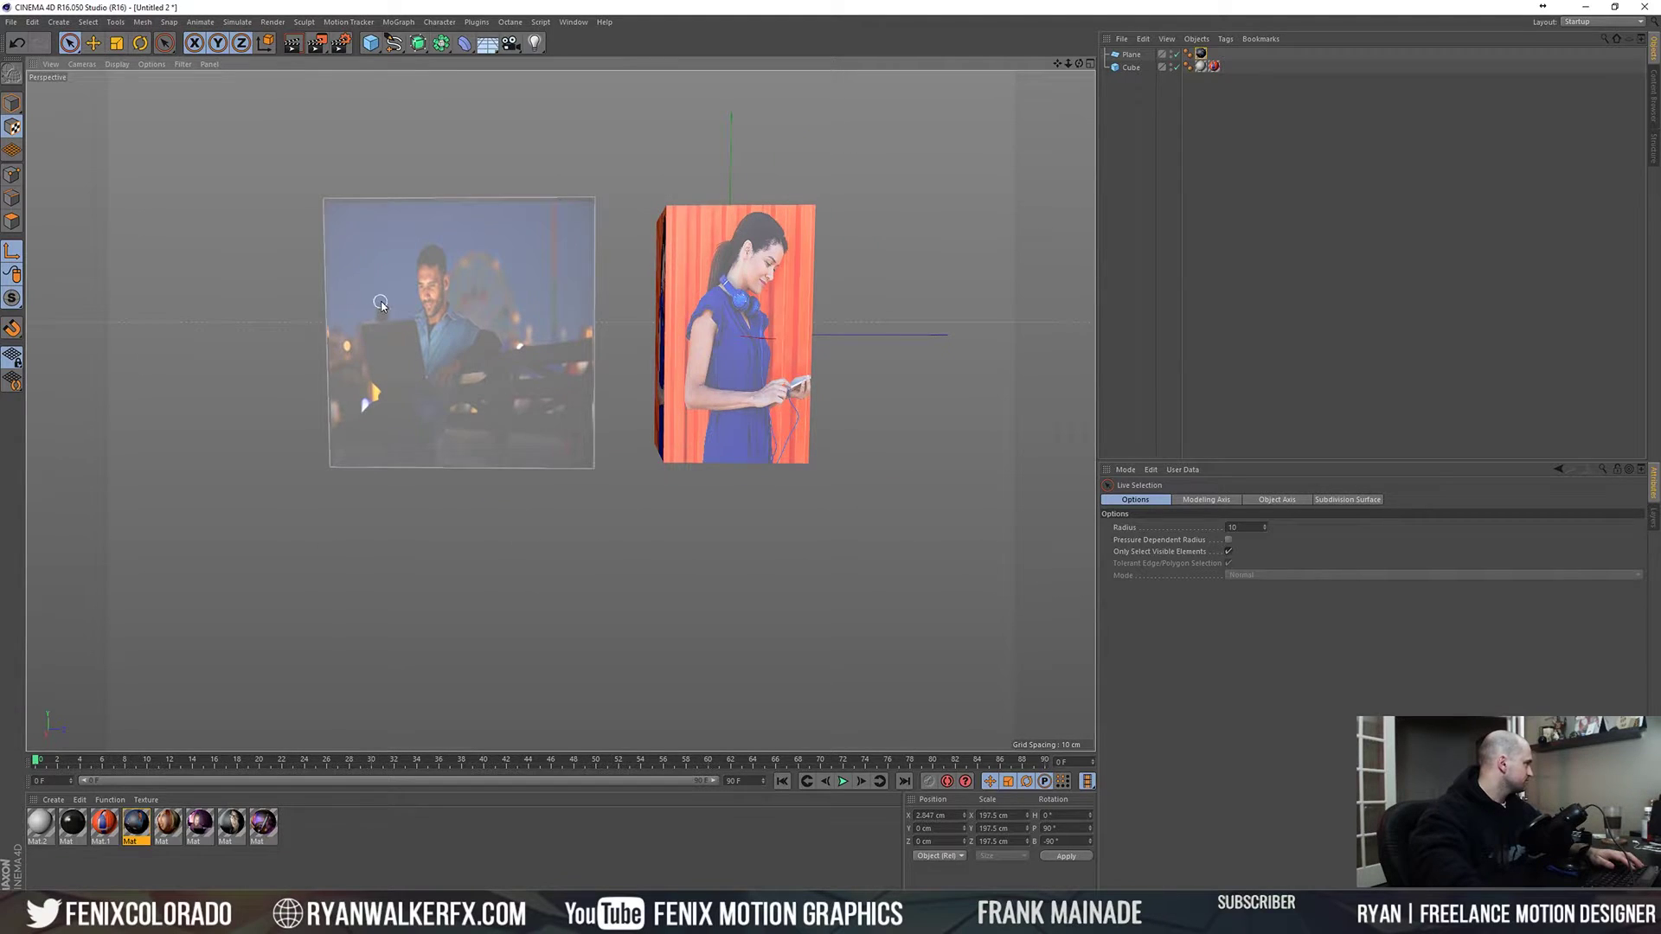
- Add a second plane and rotate it 90° in bank in Model mode so it stands upright
click(369, 45)
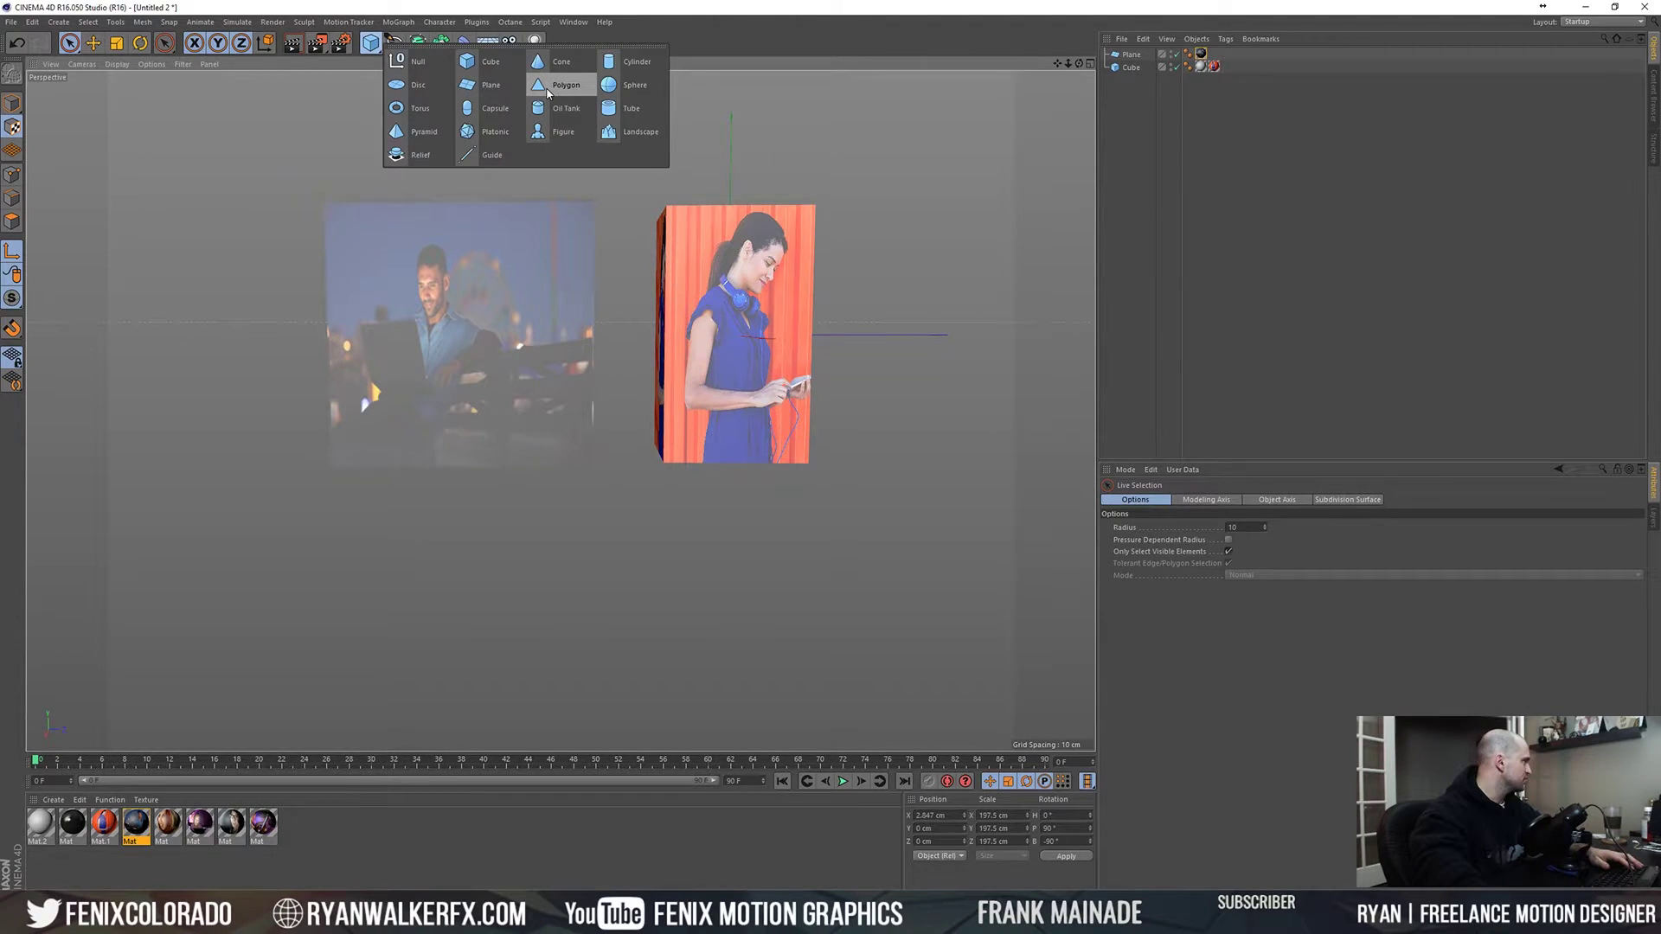
click(485, 85)
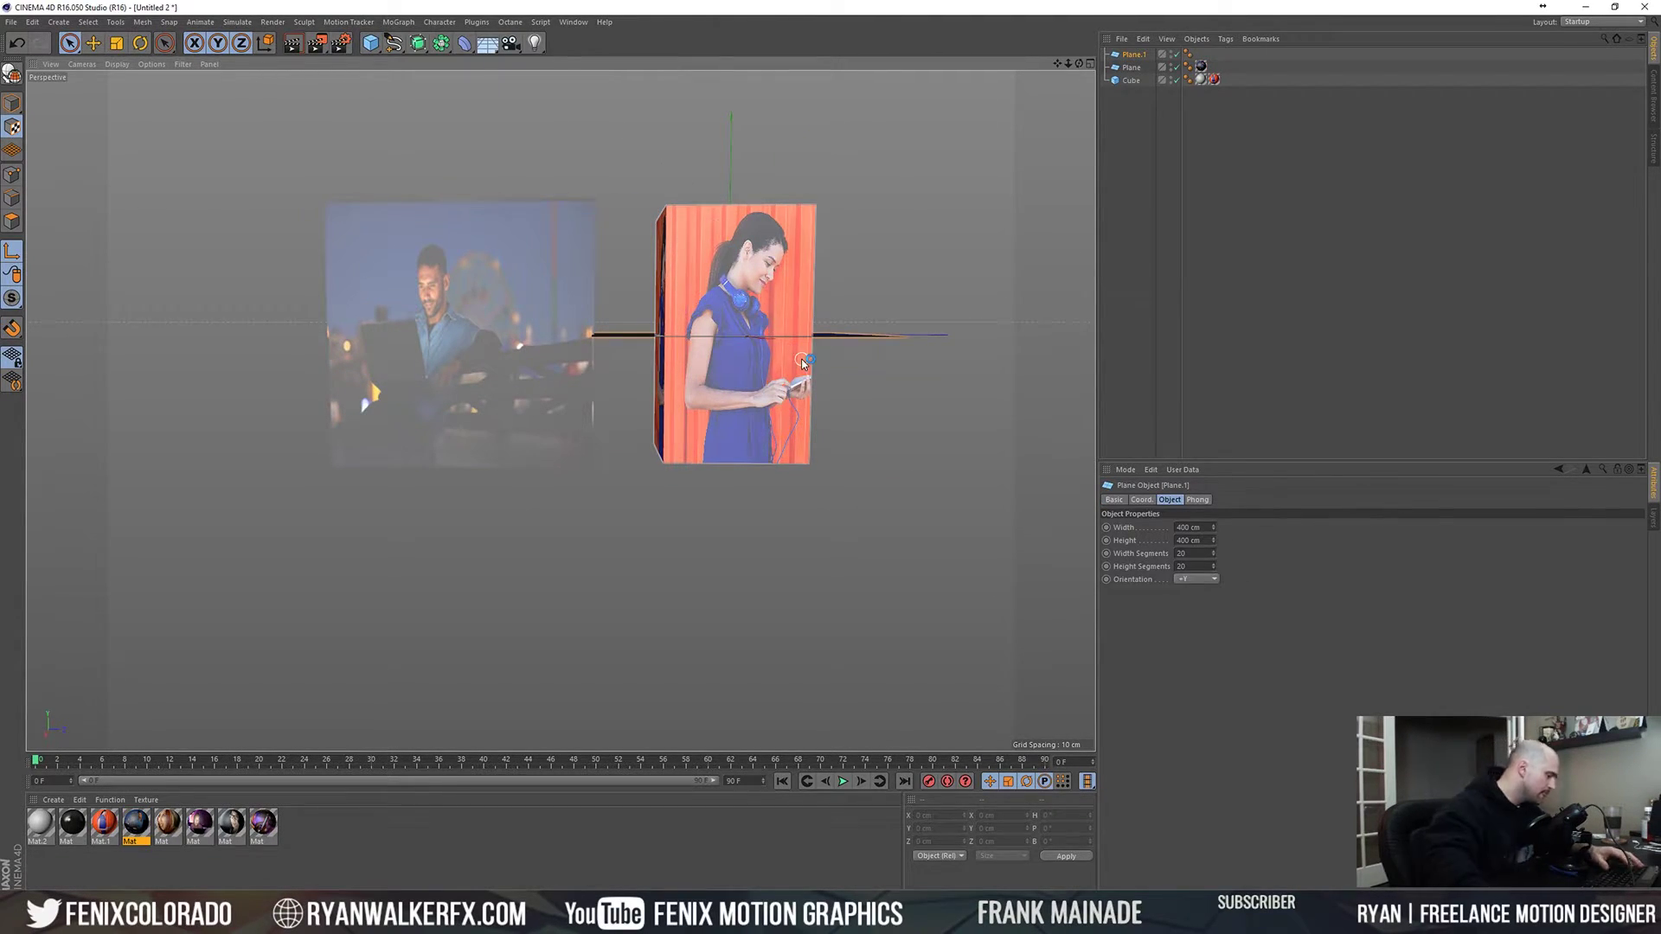
key(r)
click(12, 103)
shift+drag(741, 266, 747, 405)
key(space)
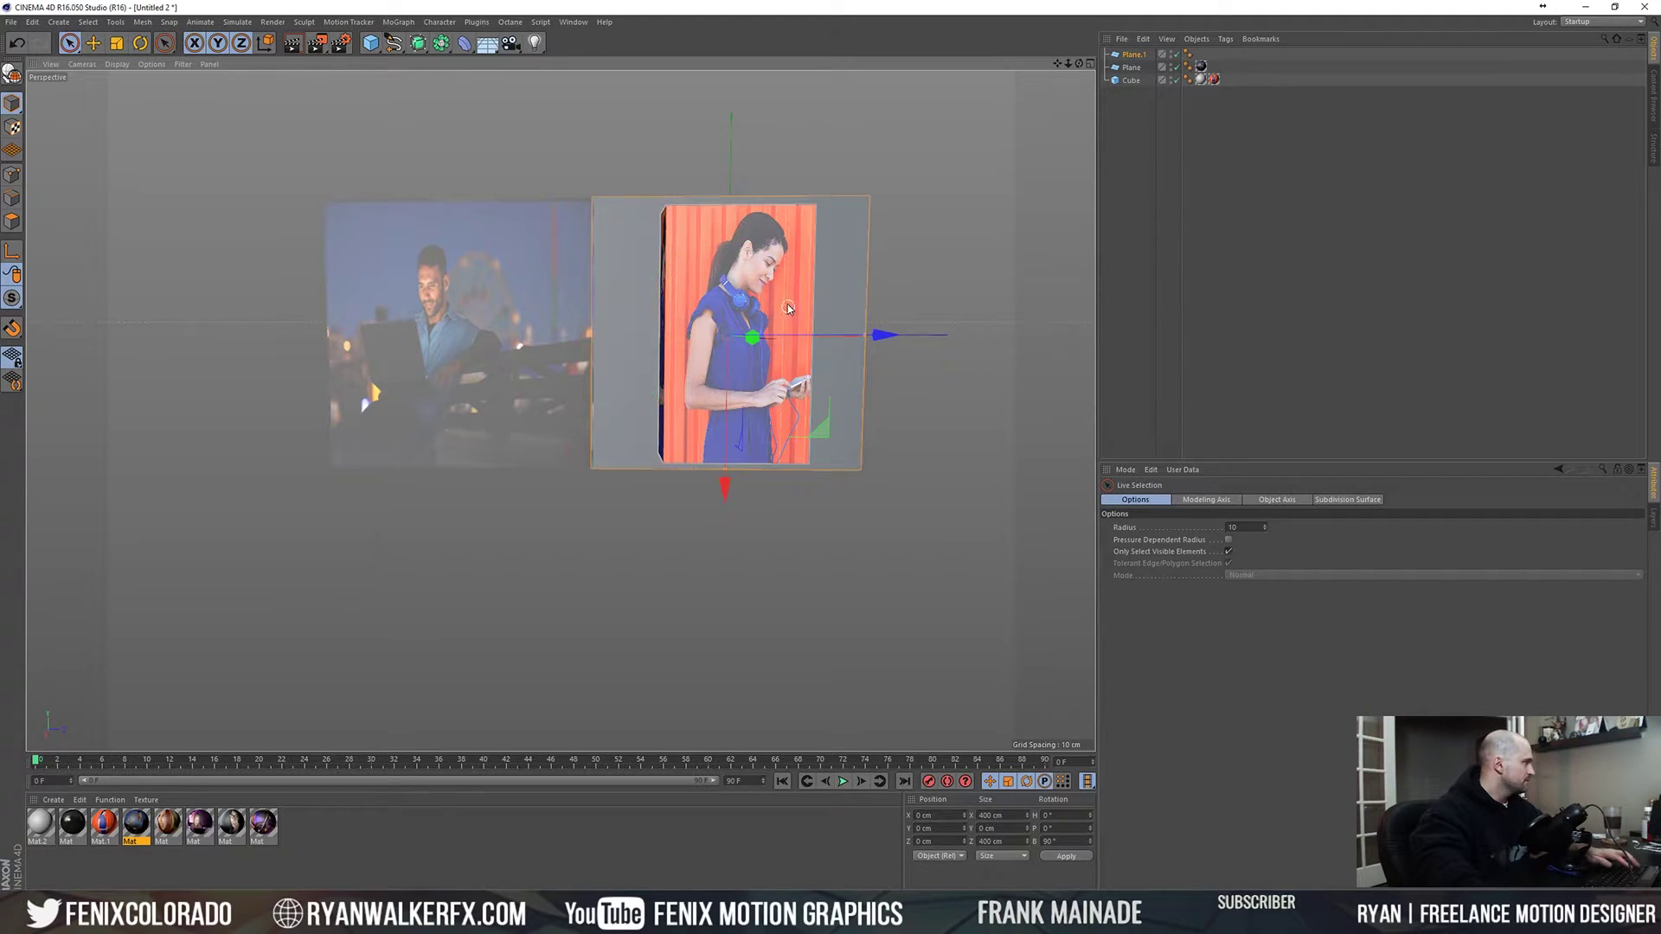
- Move the new plane along Z to about 361 cm, clear of the cube, and deselect it
alt+middle_drag(788, 310, 590, 268)
drag(691, 294, 936, 294)
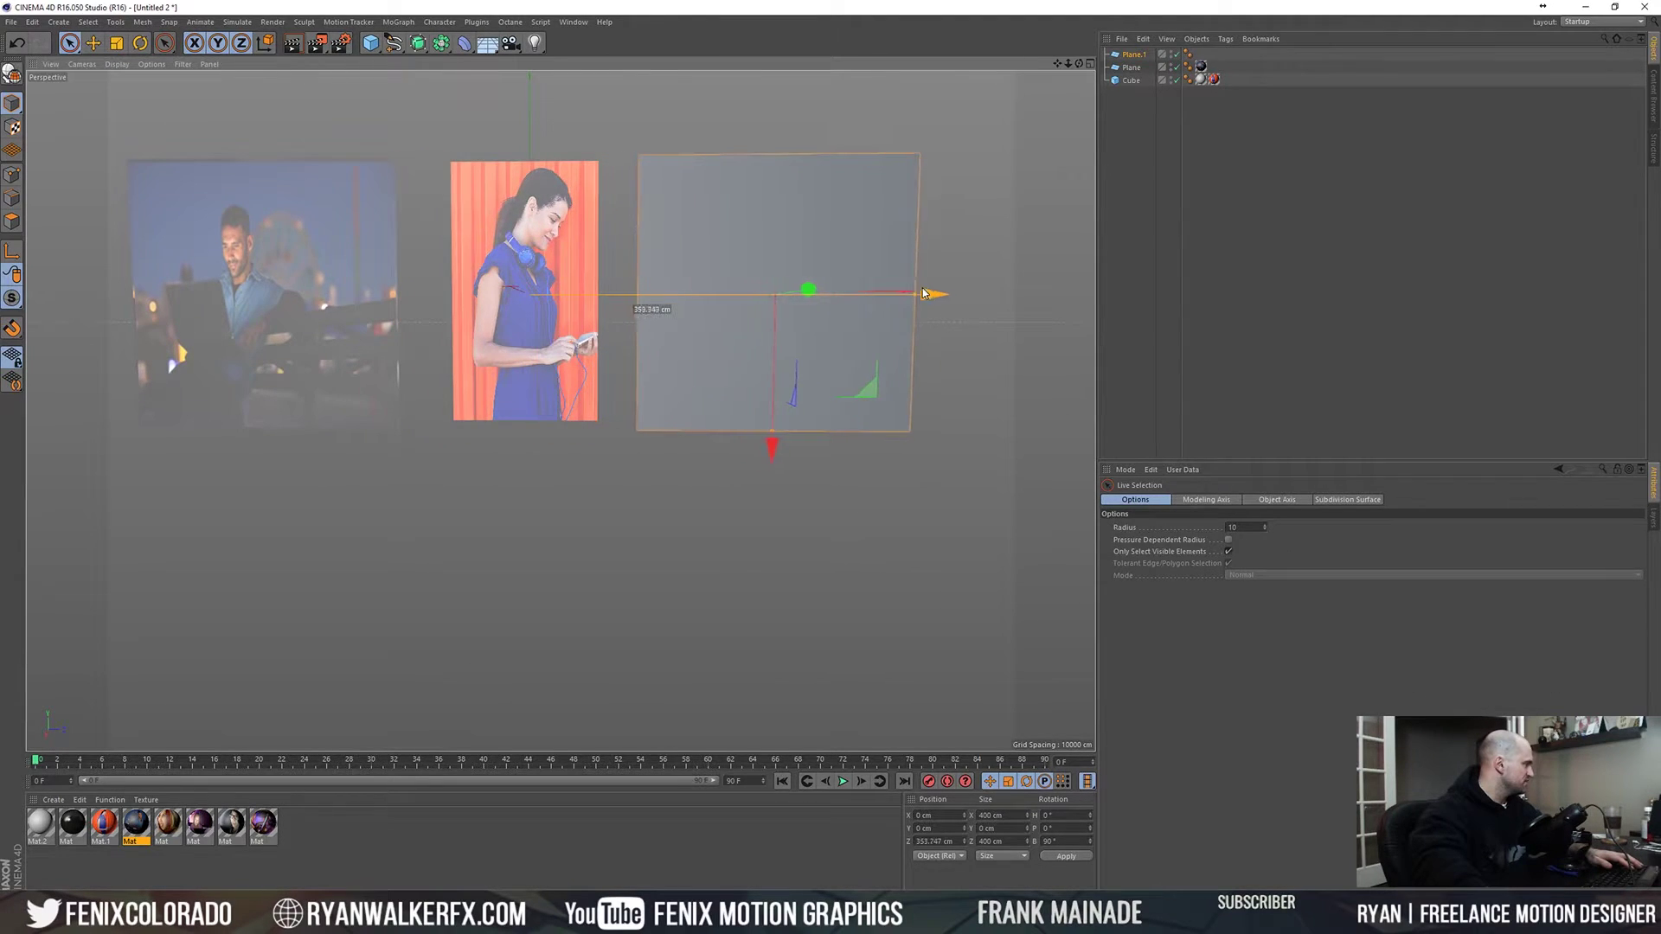
click(1162, 215)
- Open the purple-lit portrait material's color settings beside the new plane and read the resolution of its texture image
double_click(197, 826)
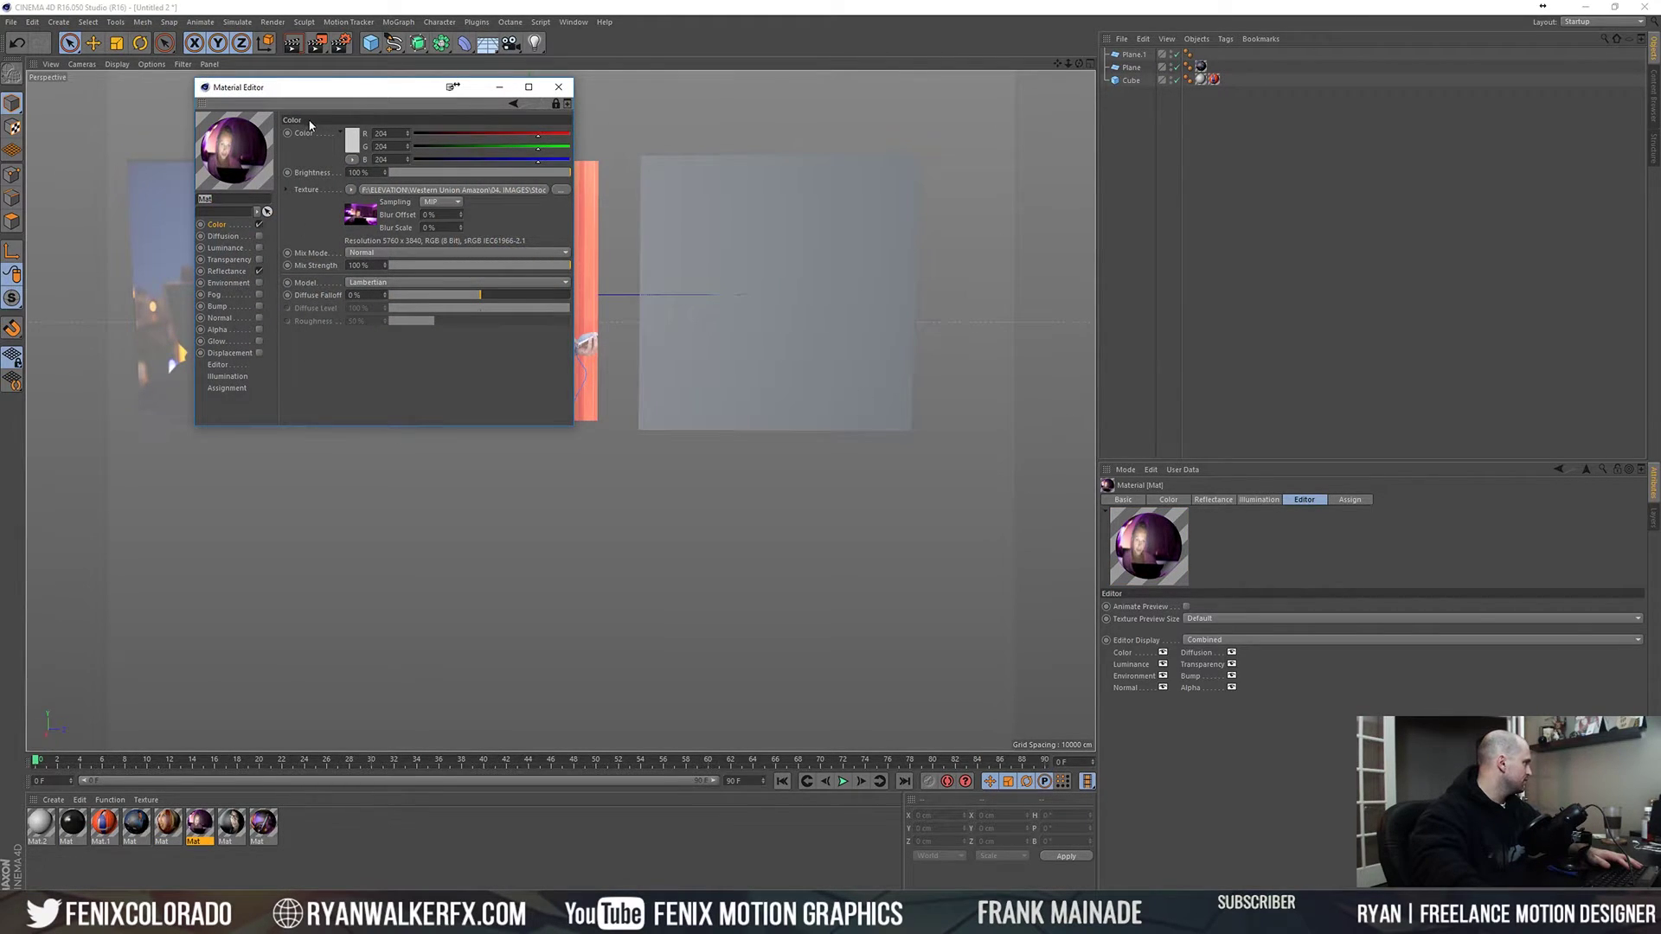
key(ctrl+z)
drag(381, 95, 297, 107)
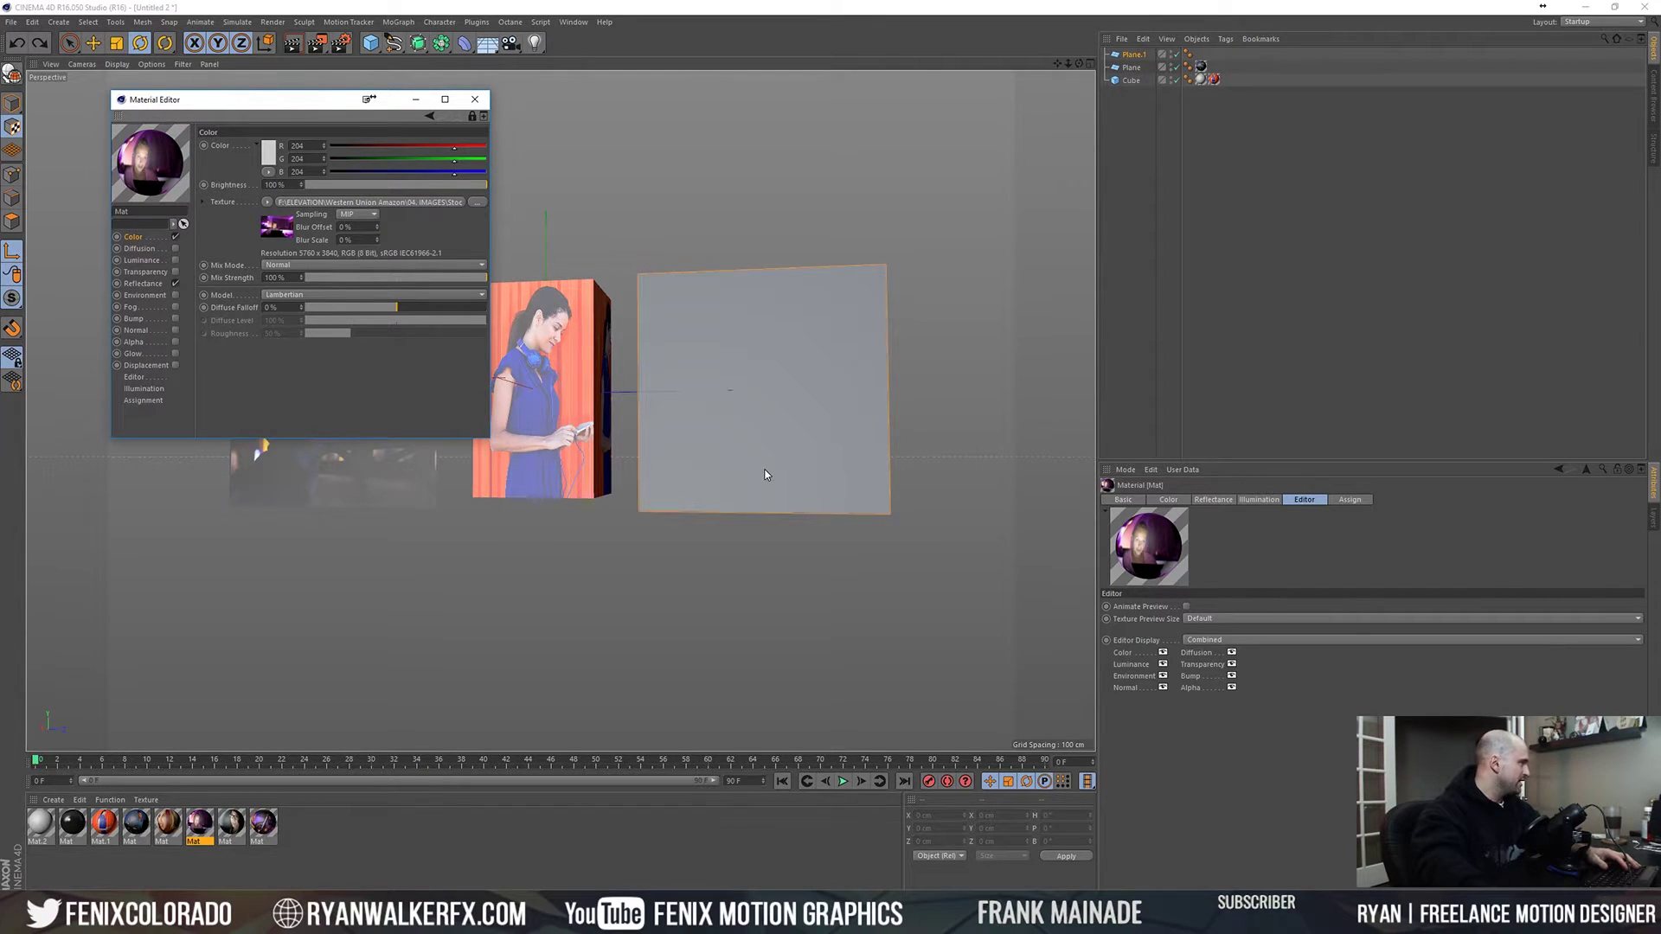
click(776, 399)
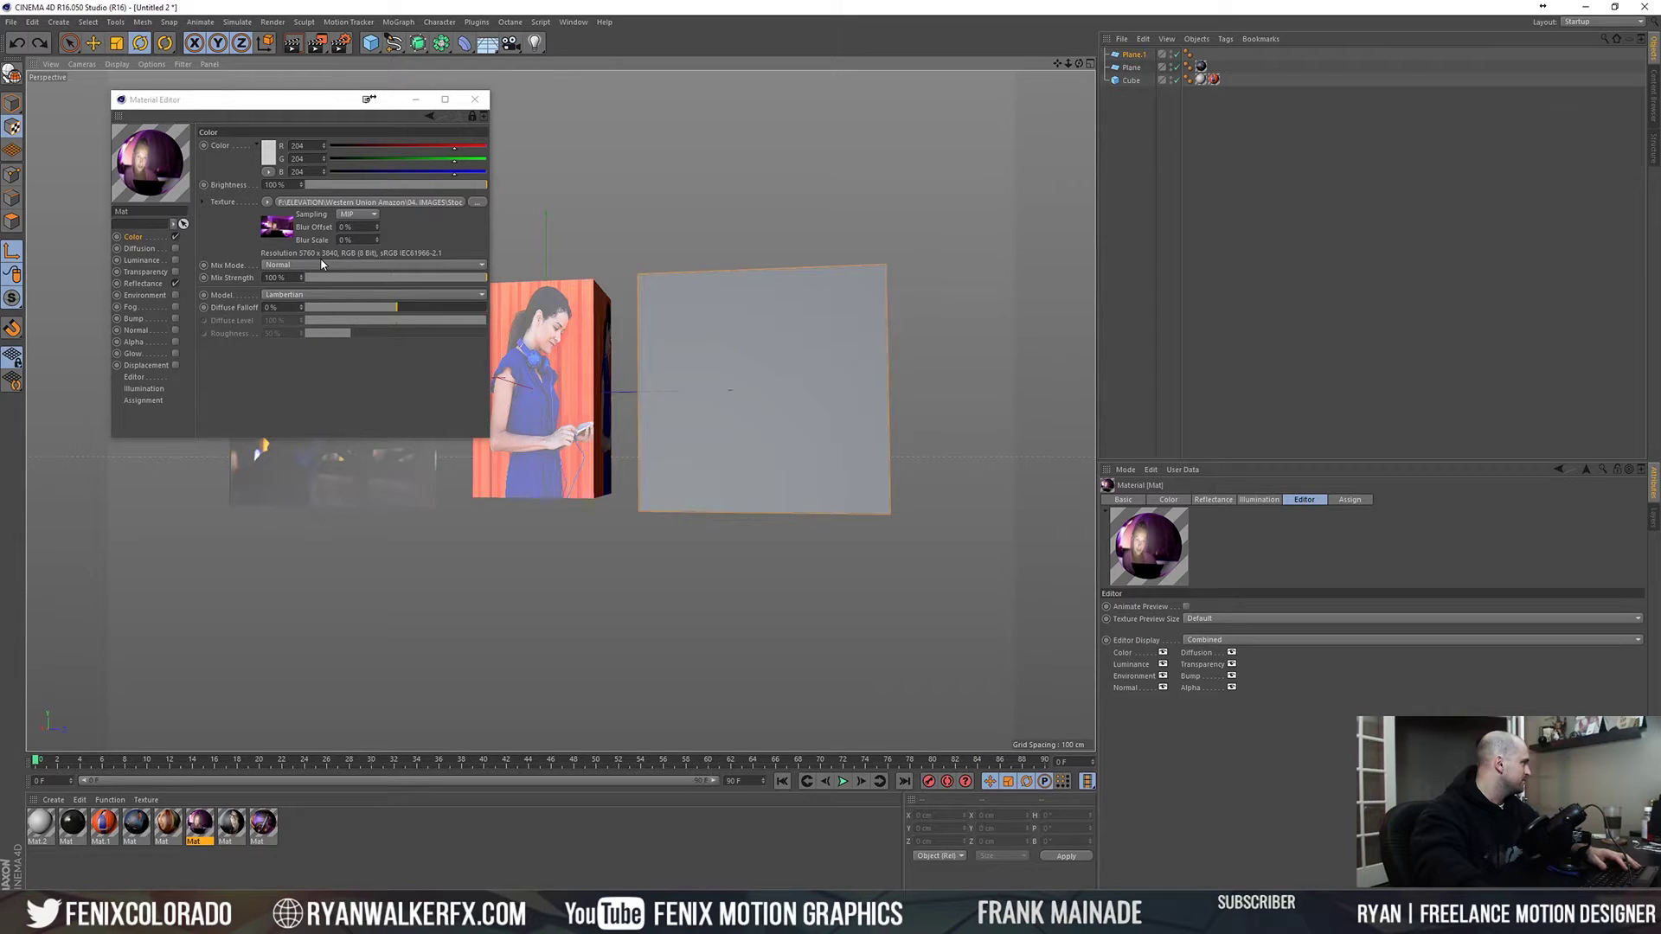
- Set the new plane's width to 5760 cm and height to 3840 cm to match the image's proportions
click(1129, 56)
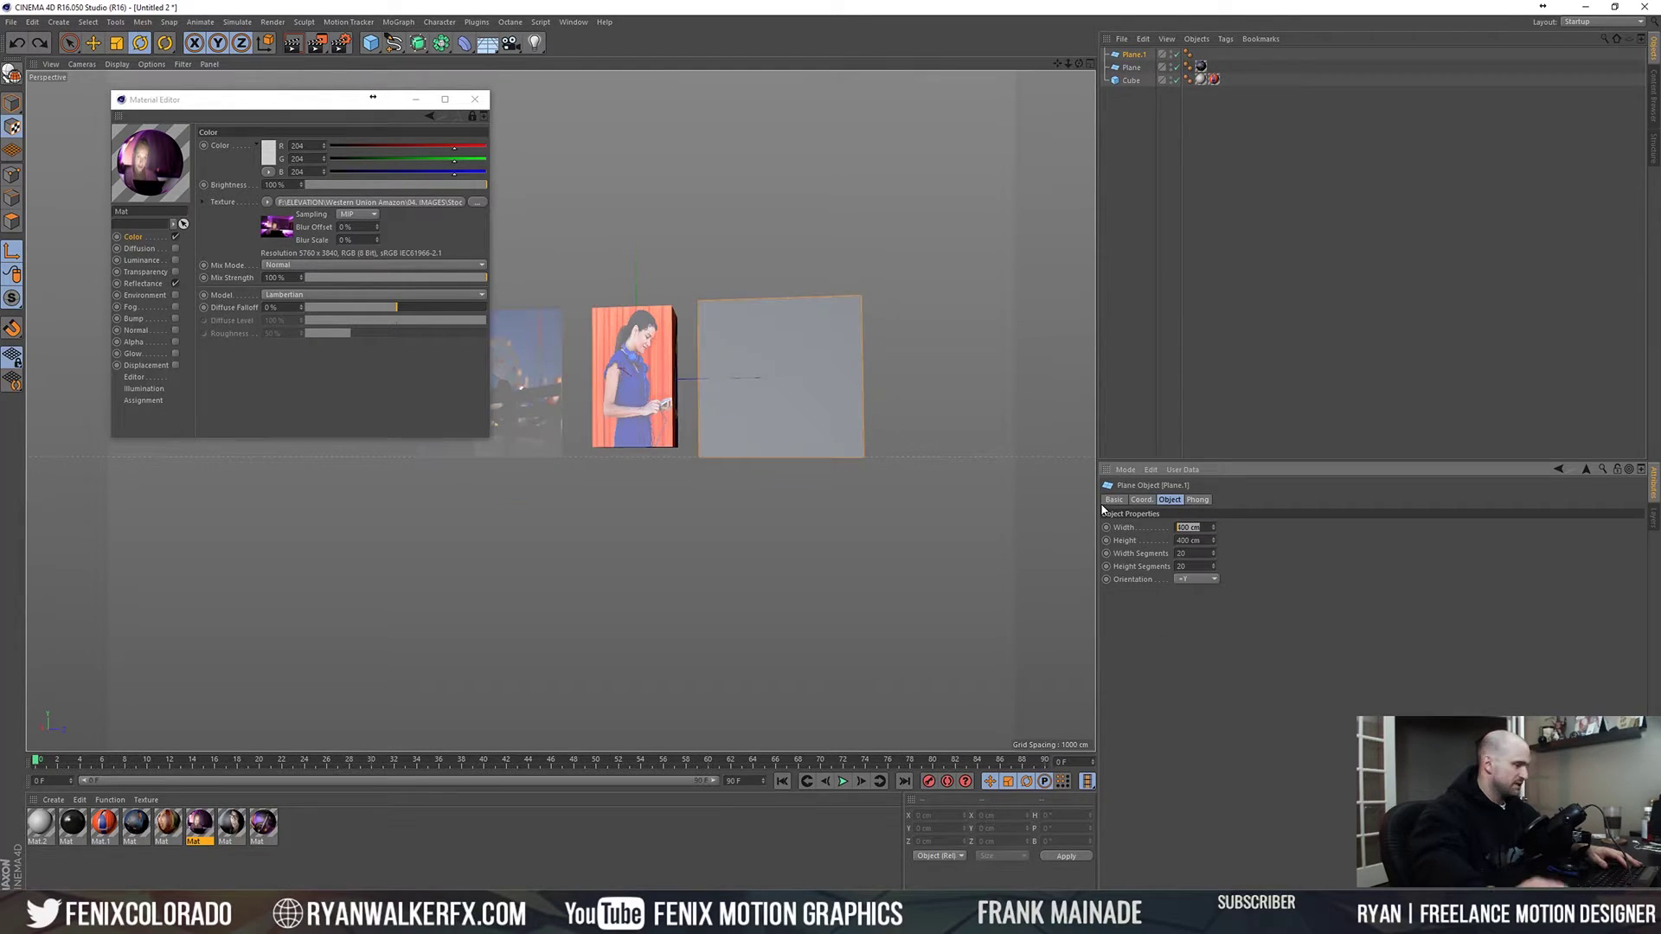
text(5760)
key(Tab)
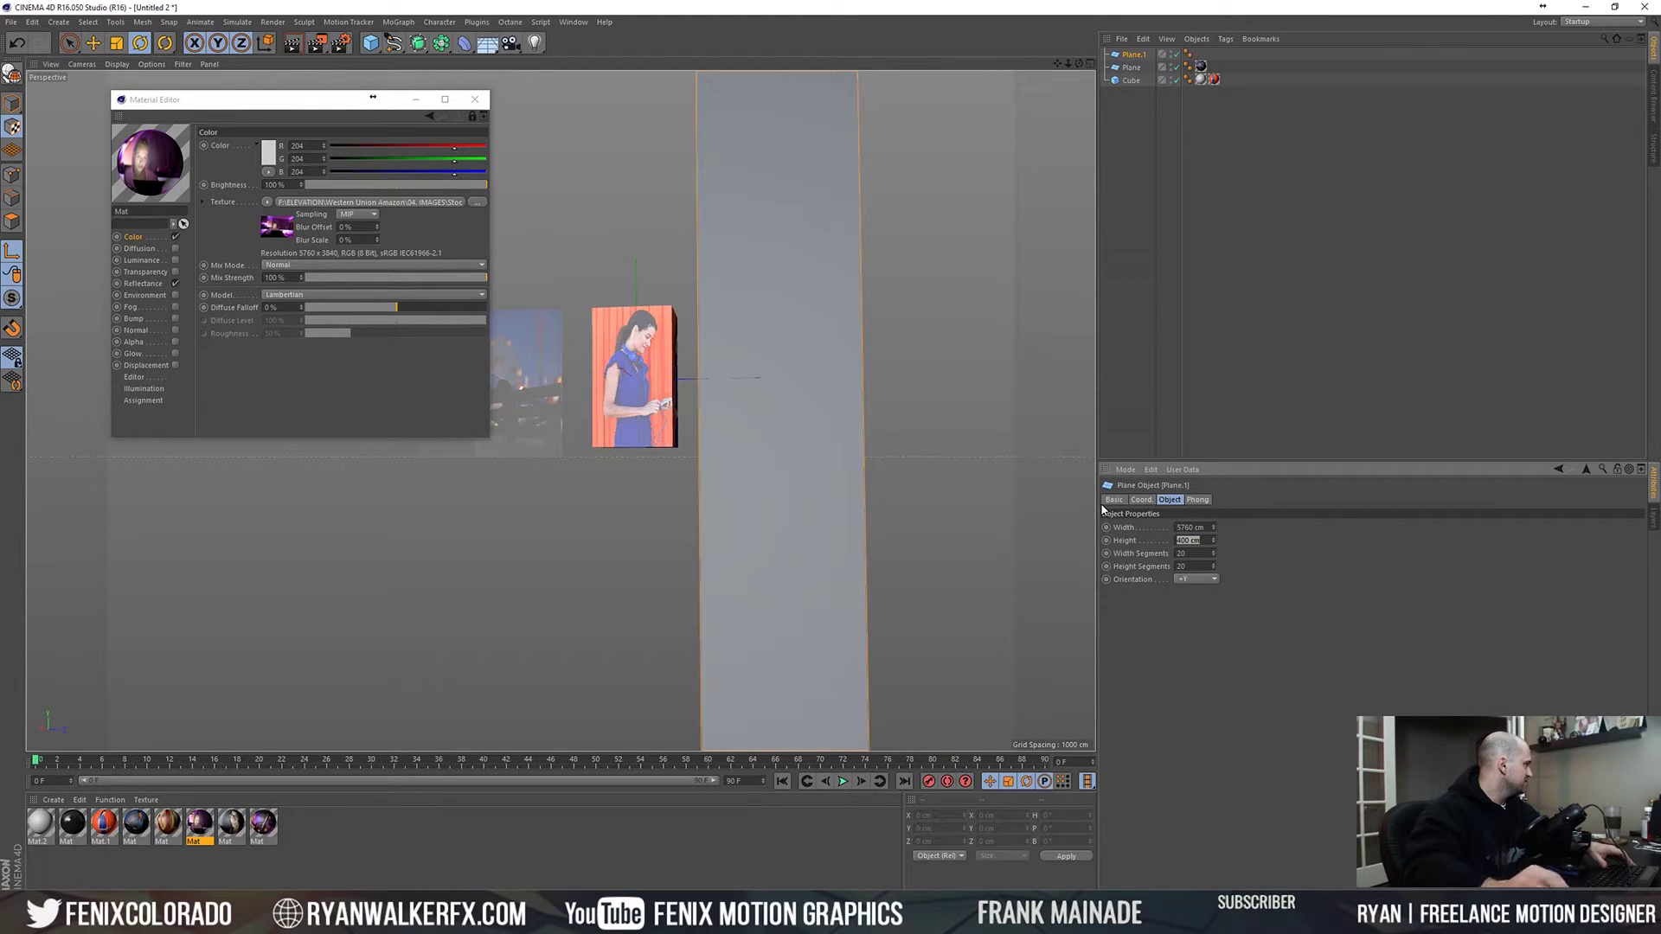
text(3840)
key(Return)
- Rotate the enlarged plane by 90° in Model mode so that its long side runs horizontally
alt+right_drag(891, 309, 736, 491)
alt+middle_drag(839, 331, 667, 355)
alt+drag(699, 338, 734, 294)
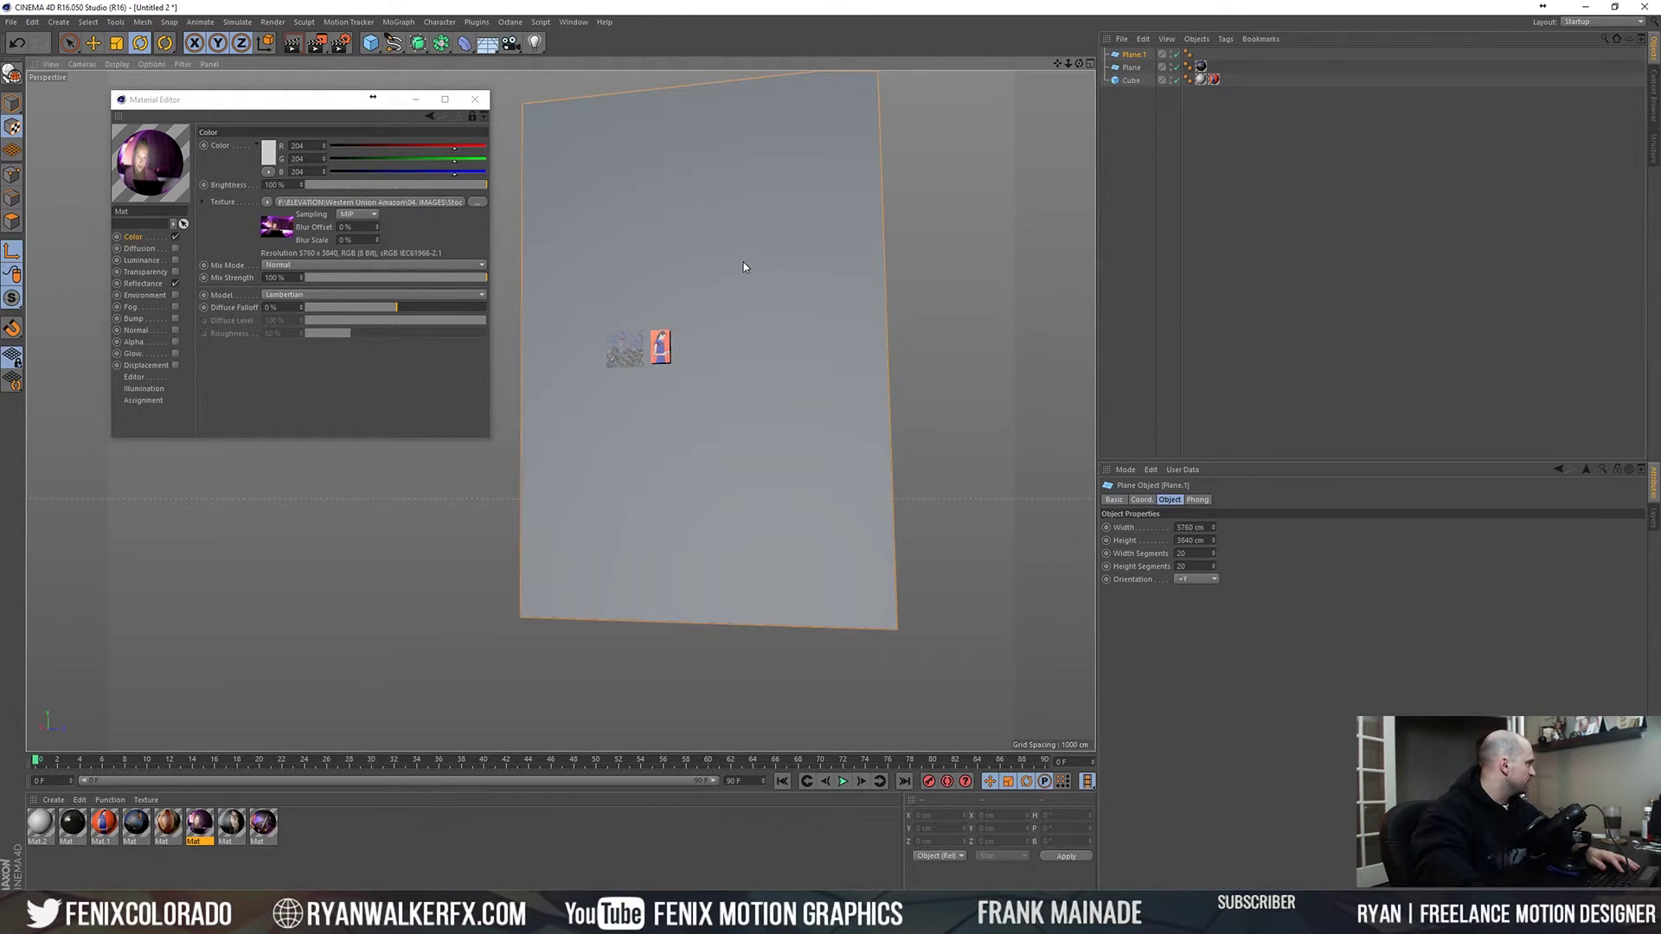
click(13, 103)
mouse_move(647, 264)
mouse_down()
mouse_move(574, 351)
mouse_move(577, 400)
mouse_move(652, 282)
mouse_up()
alt+middle_drag(652, 282, 761, 282)
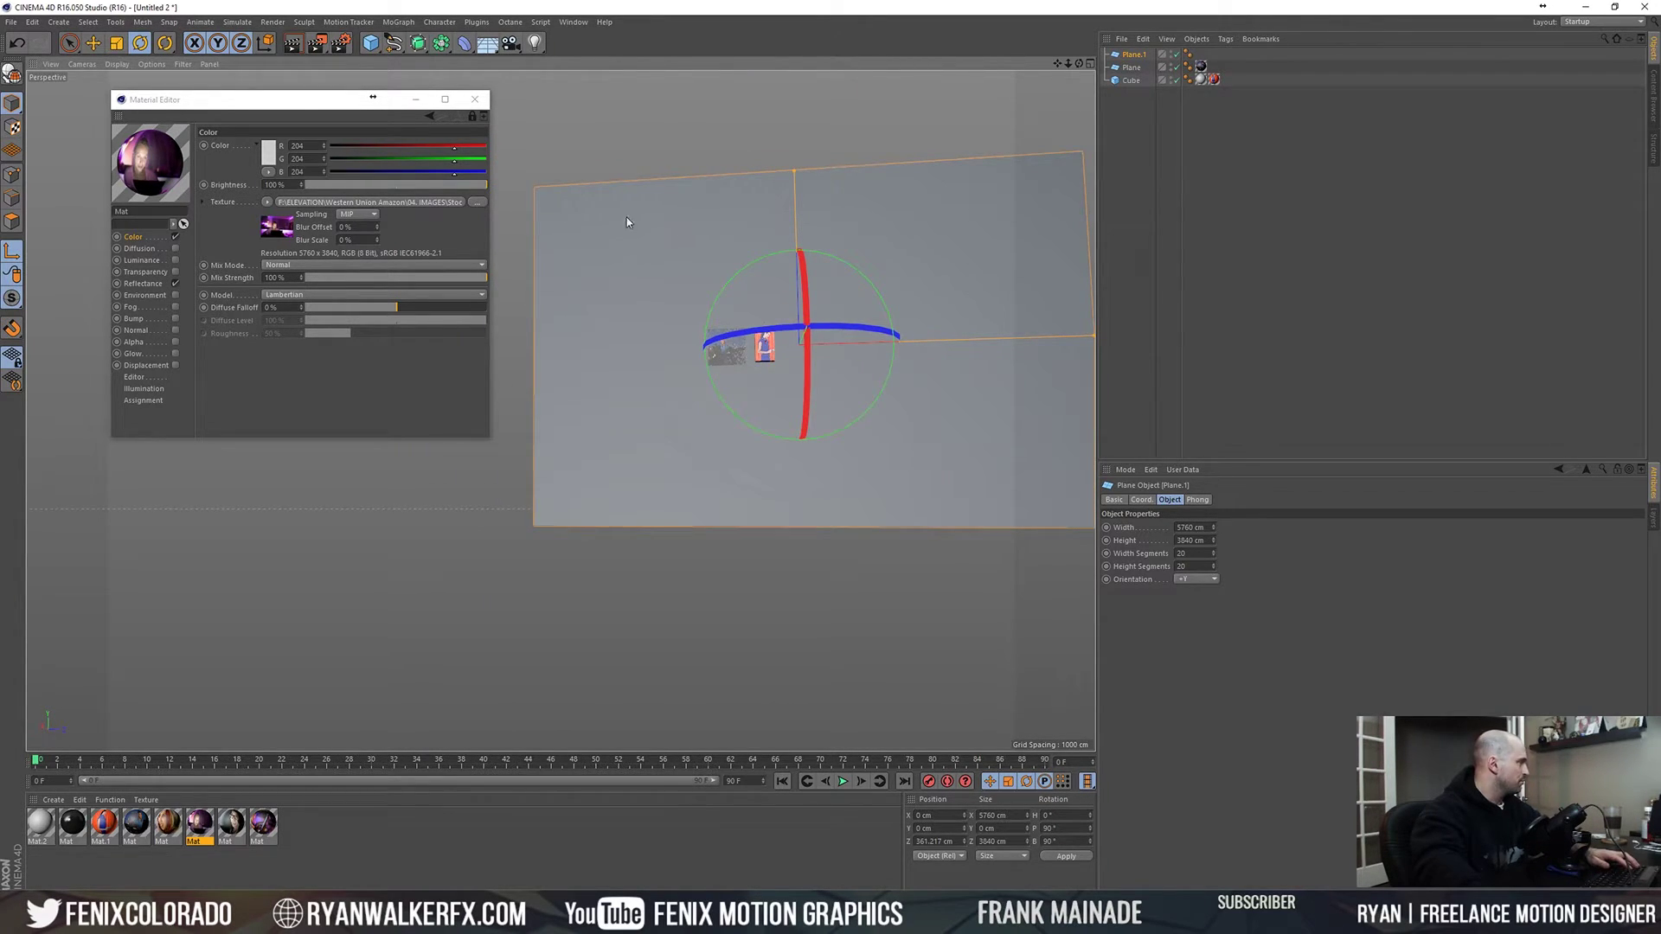
alt+middle_drag(689, 245, 673, 230)
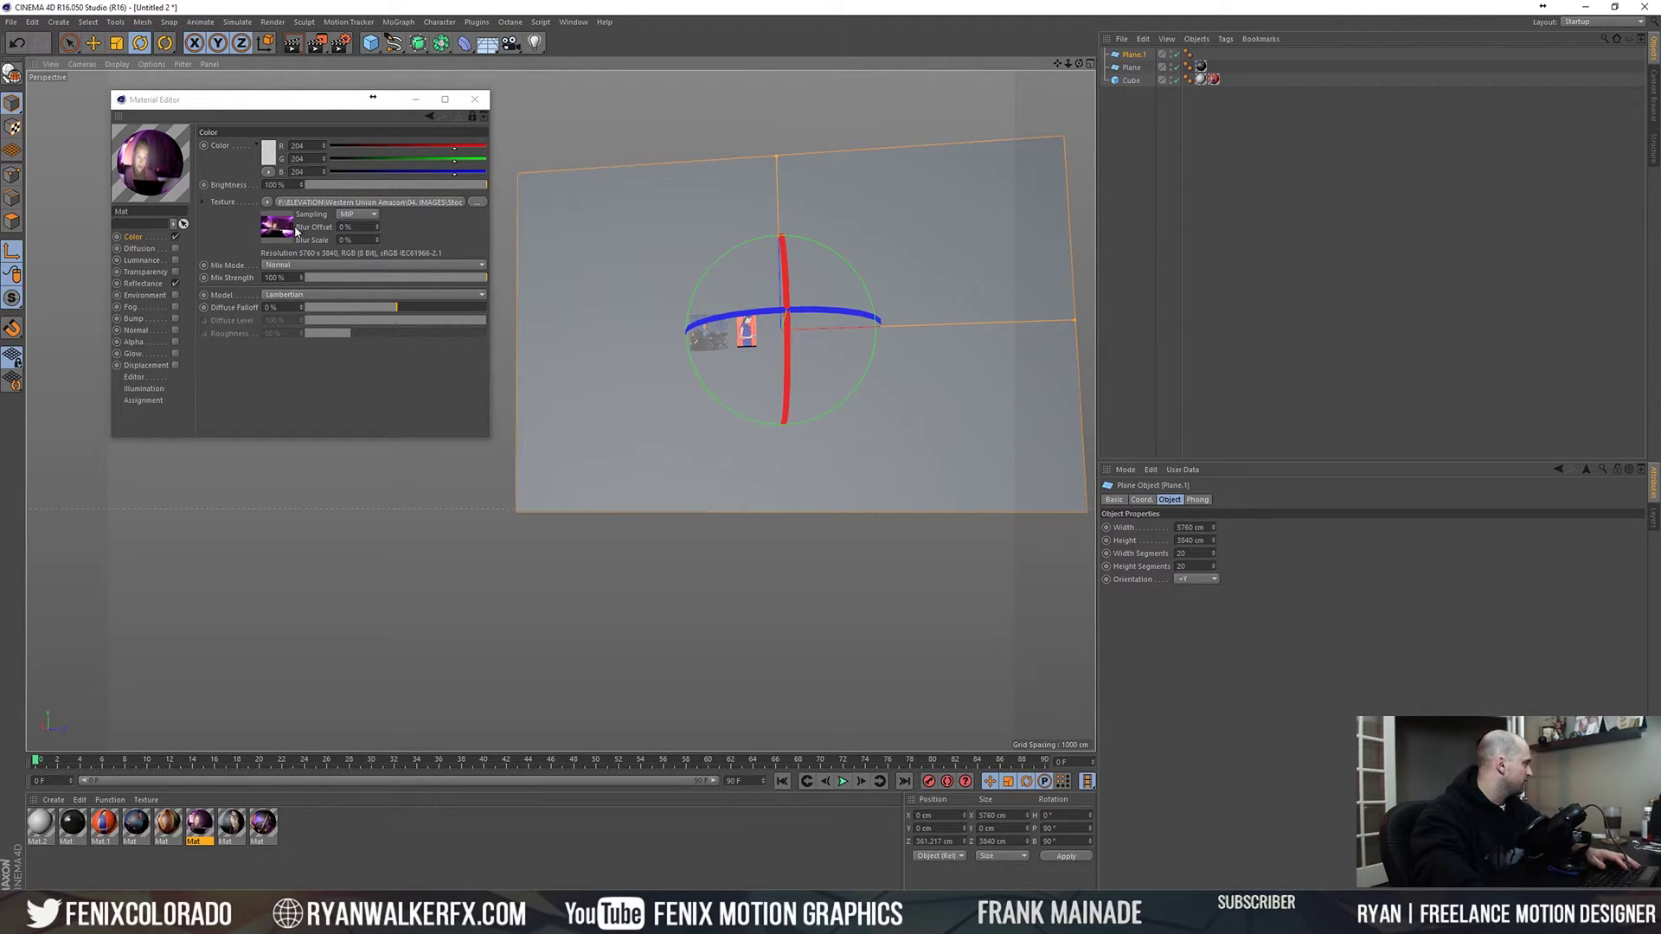
- Apply the purple-lit portrait material to the 5760 by 3840 cm plane and select its texture tag
mouse_move(199, 830)
mouse_down()
mouse_move(646, 491)
mouse_move(709, 415)
mouse_move(751, 413)
mouse_move(664, 402)
mouse_move(728, 399)
mouse_up()
click(1200, 55)
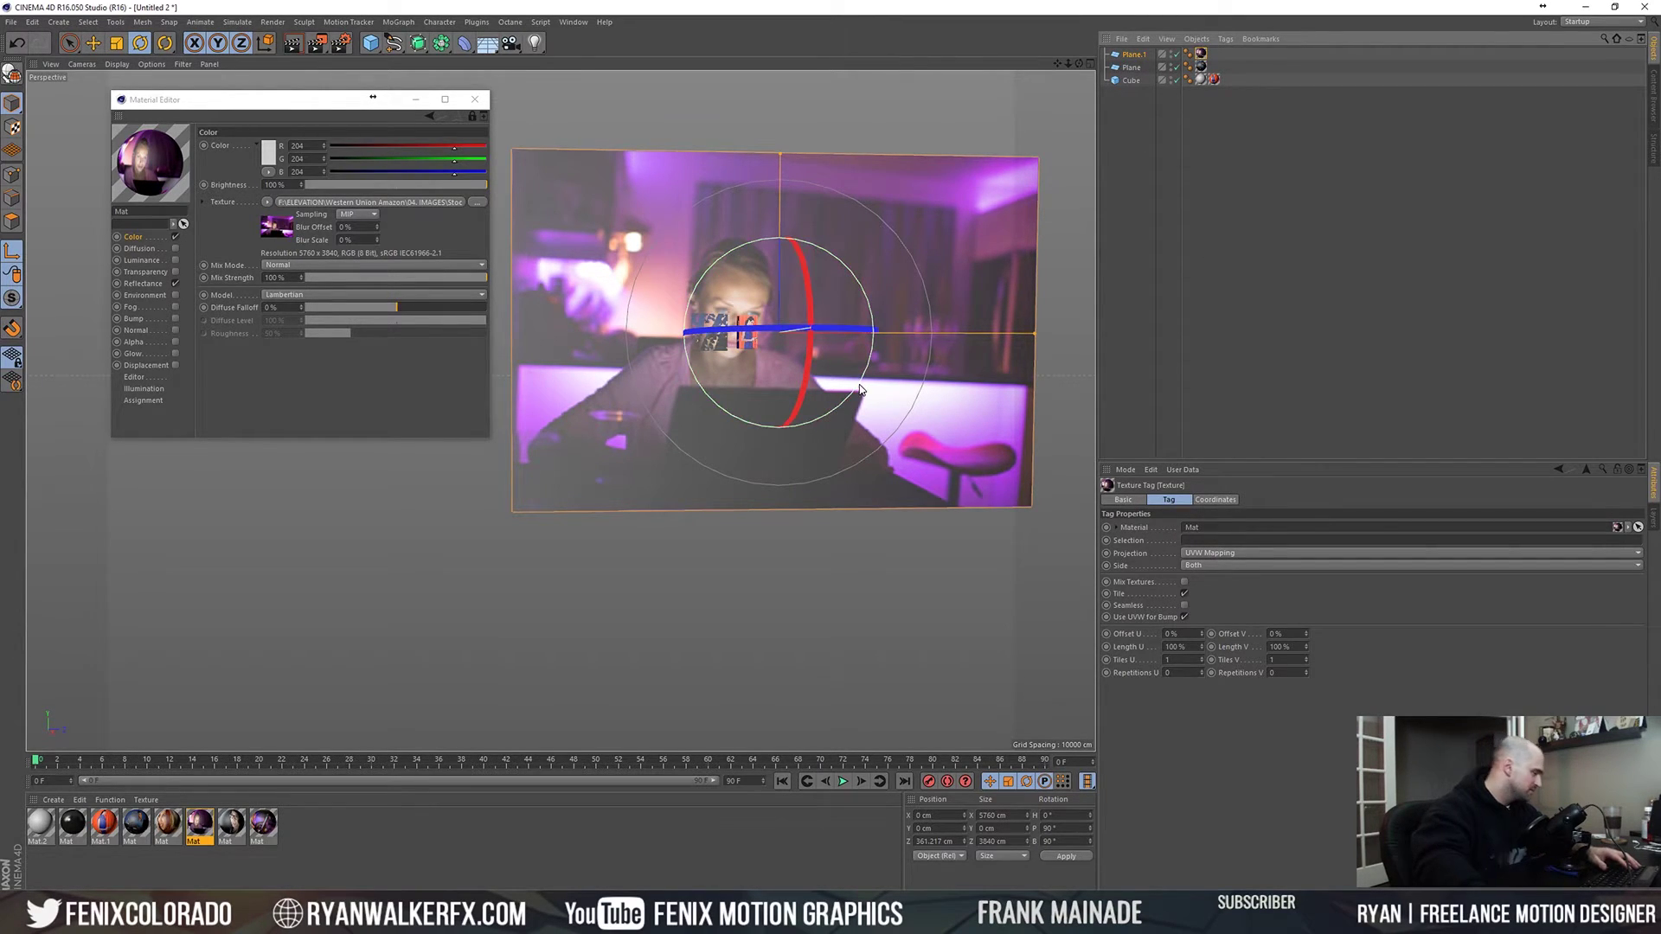
- Try to scale the textured plane down uniformly to about 4003 by 2669 cm and rotate it
key(t)
drag(847, 394, 752, 351)
key(r)
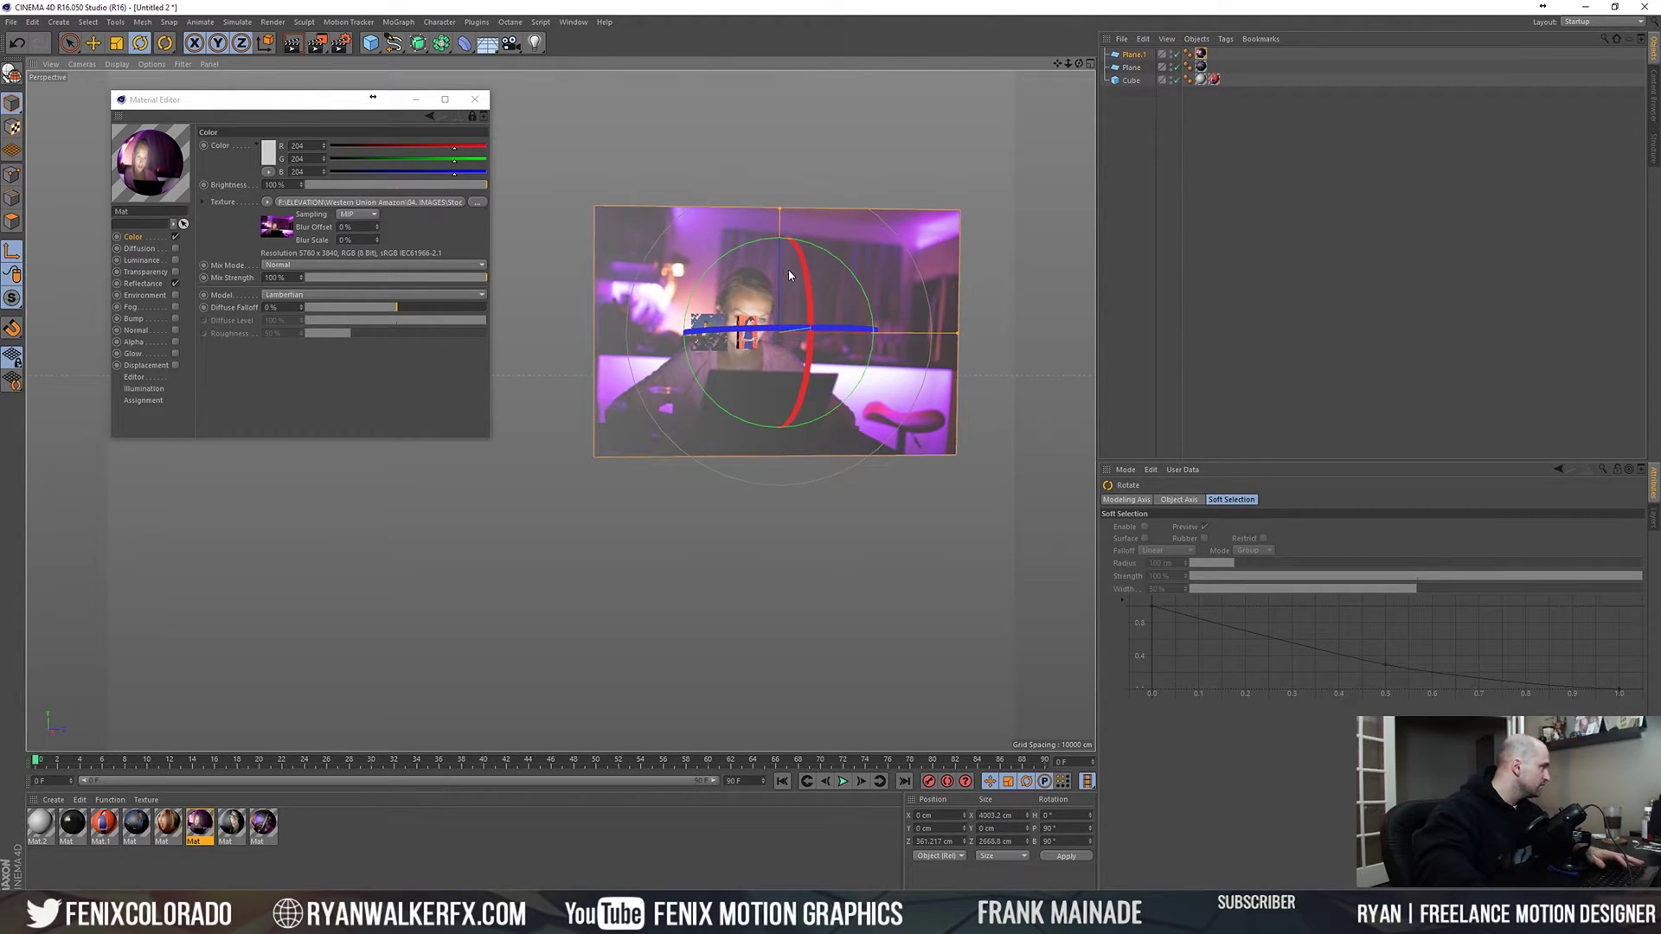
drag(796, 275, 803, 322)
key(ctrl+z)
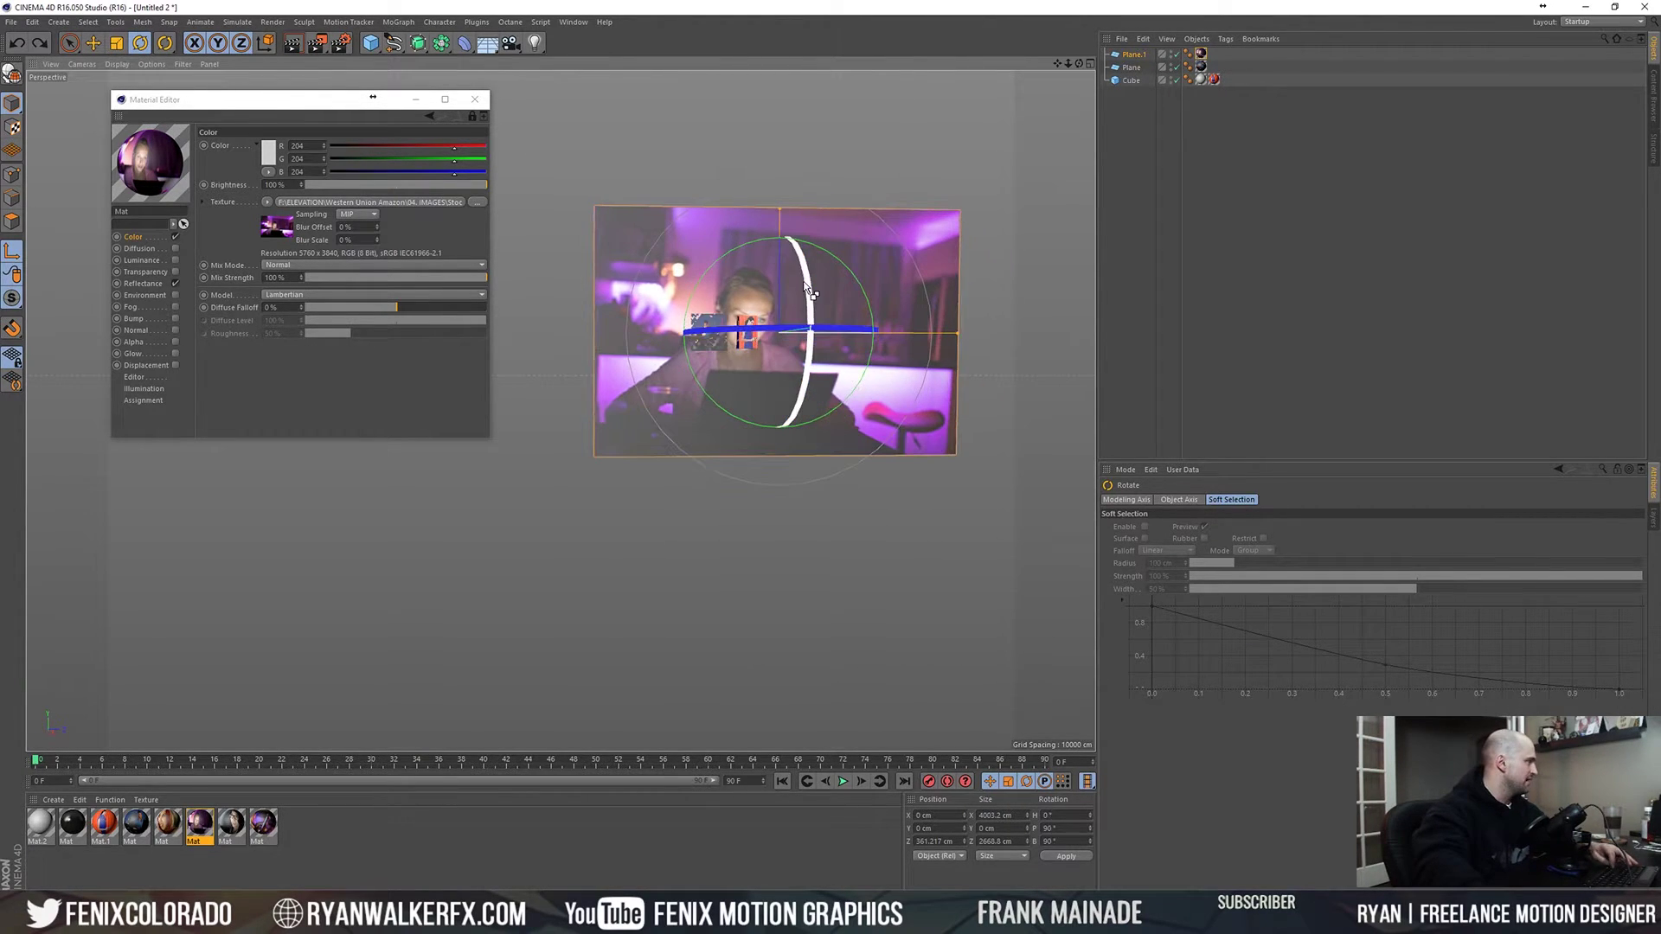
alt+middle_drag(807, 294, 715, 299)
- Undo the plane's scaling and move it clear of the cube, to about 1653 cm in Y and 3284 cm in Z
key(space)
drag(783, 246, 907, 209)
key(ctrl+z)
key(ctrl+z)
alt+middle_drag(838, 249, 794, 275)
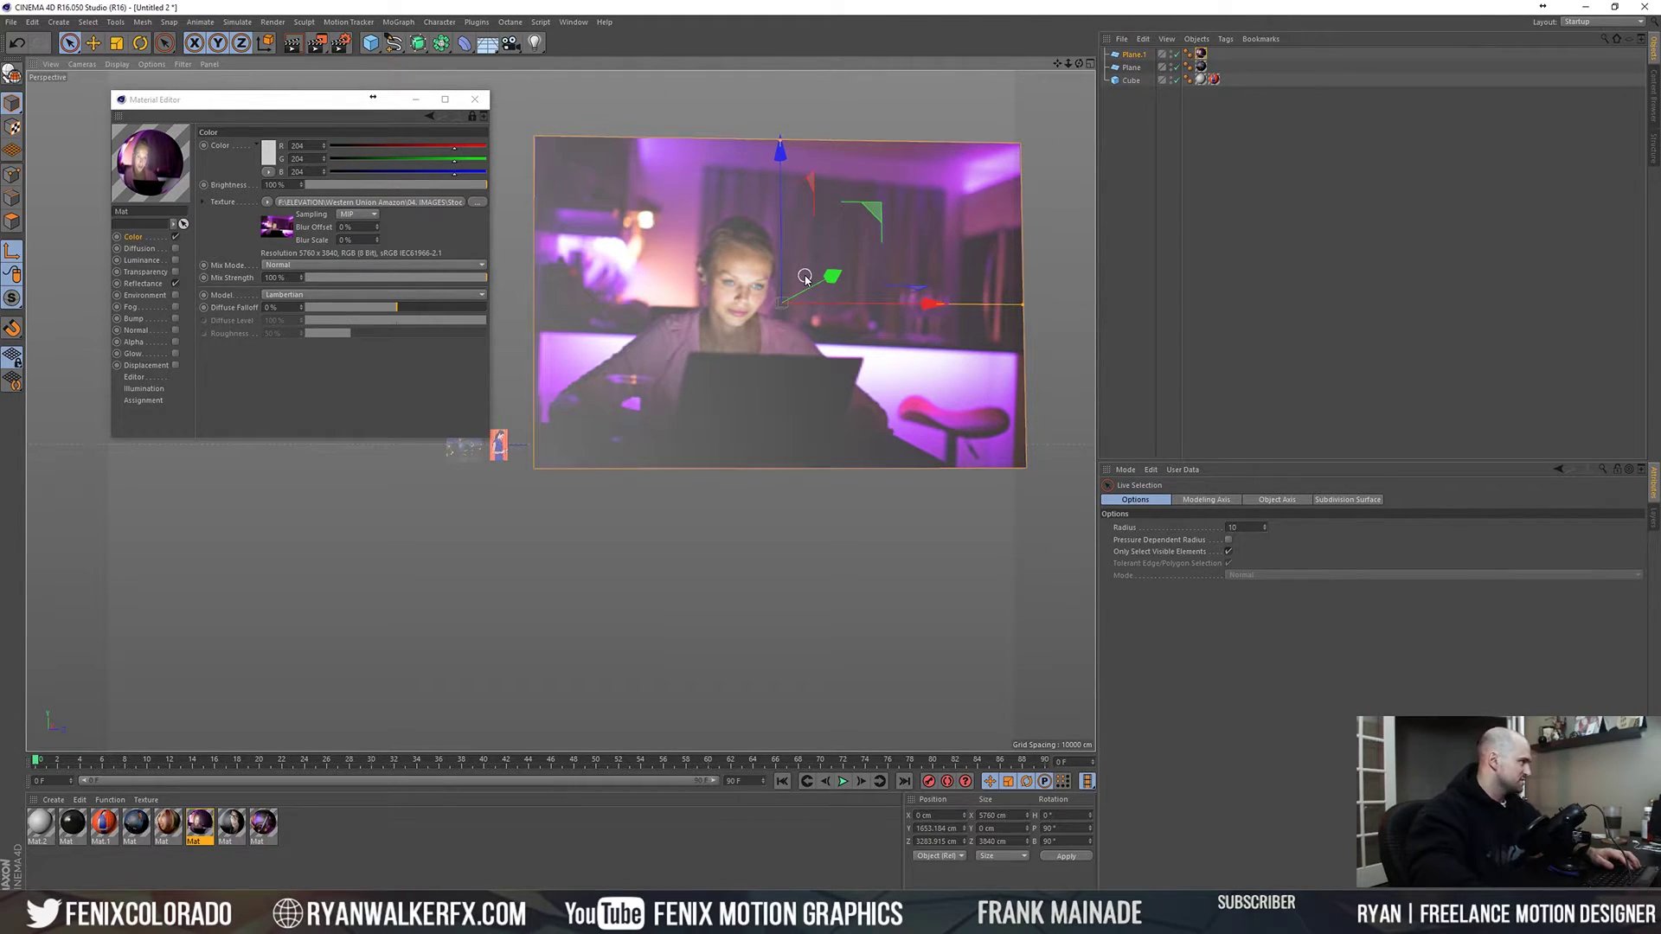
- Set the large plane's texture projection to Flat and close the Material Editor
click(1201, 54)
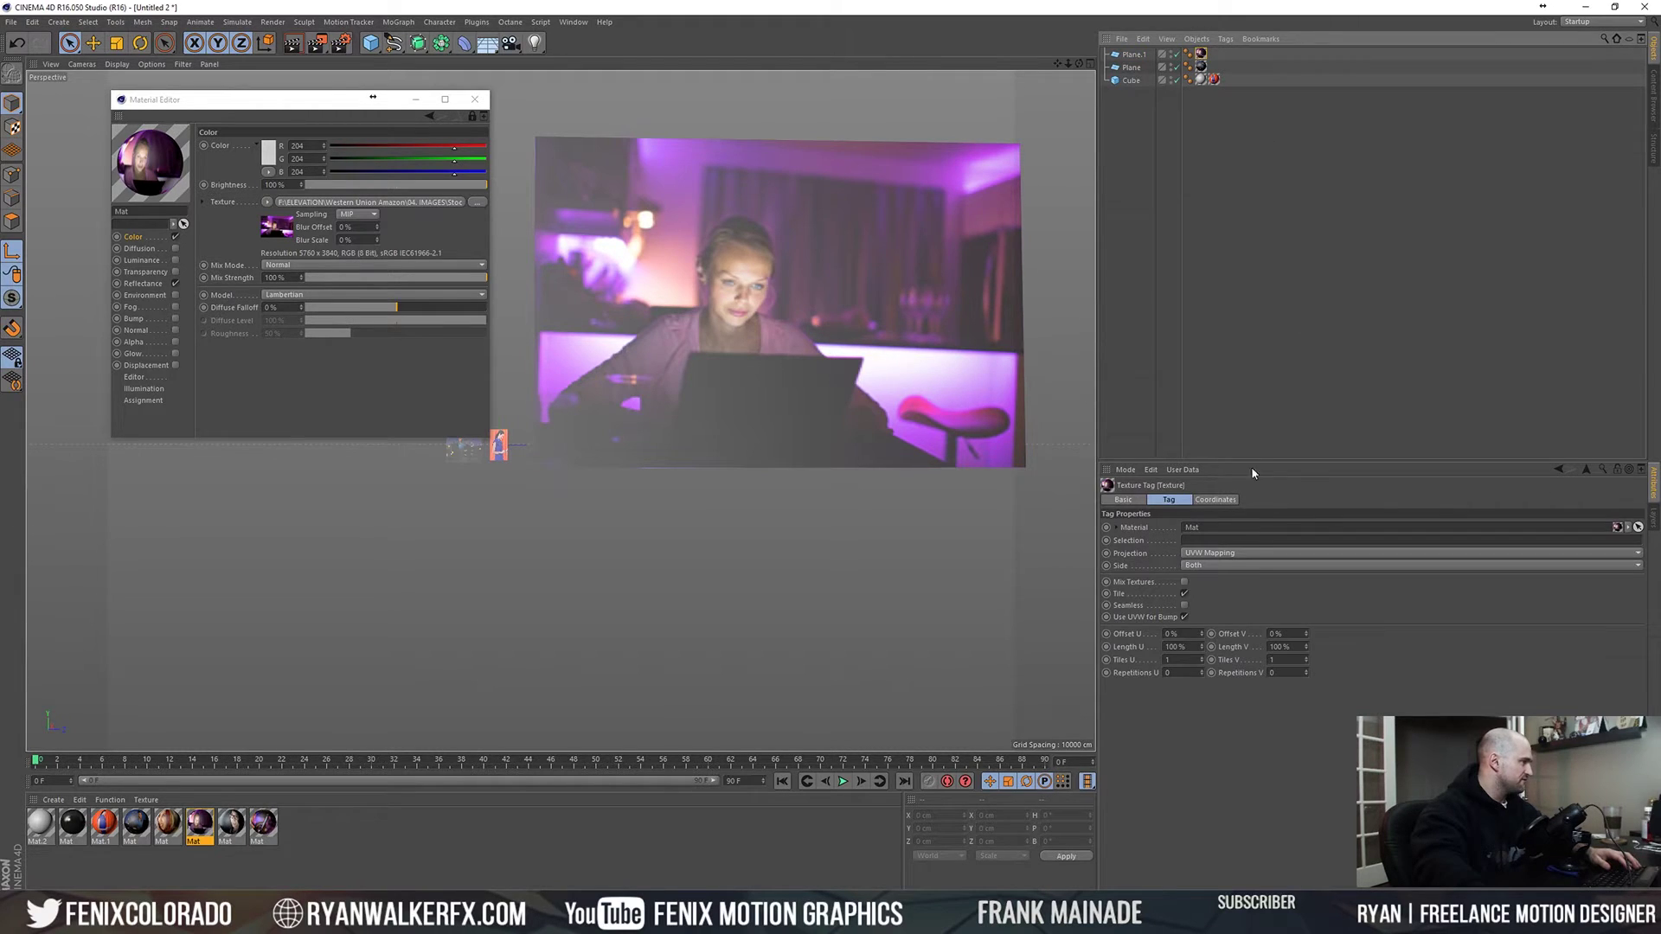
click(1207, 553)
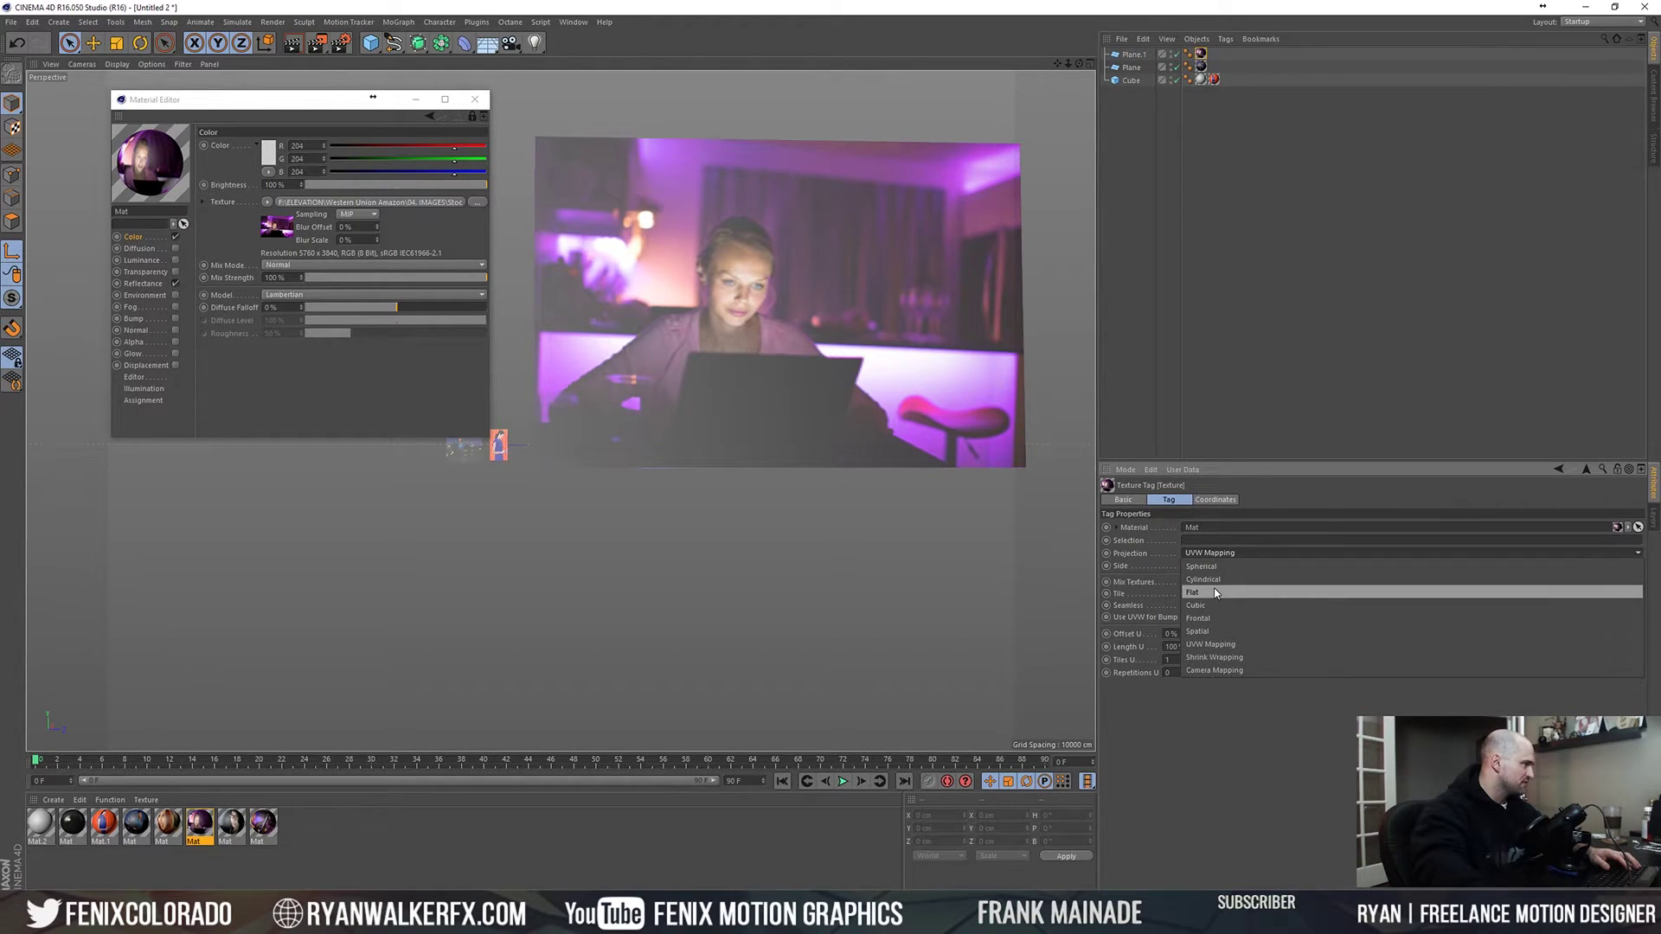
click(1207, 591)
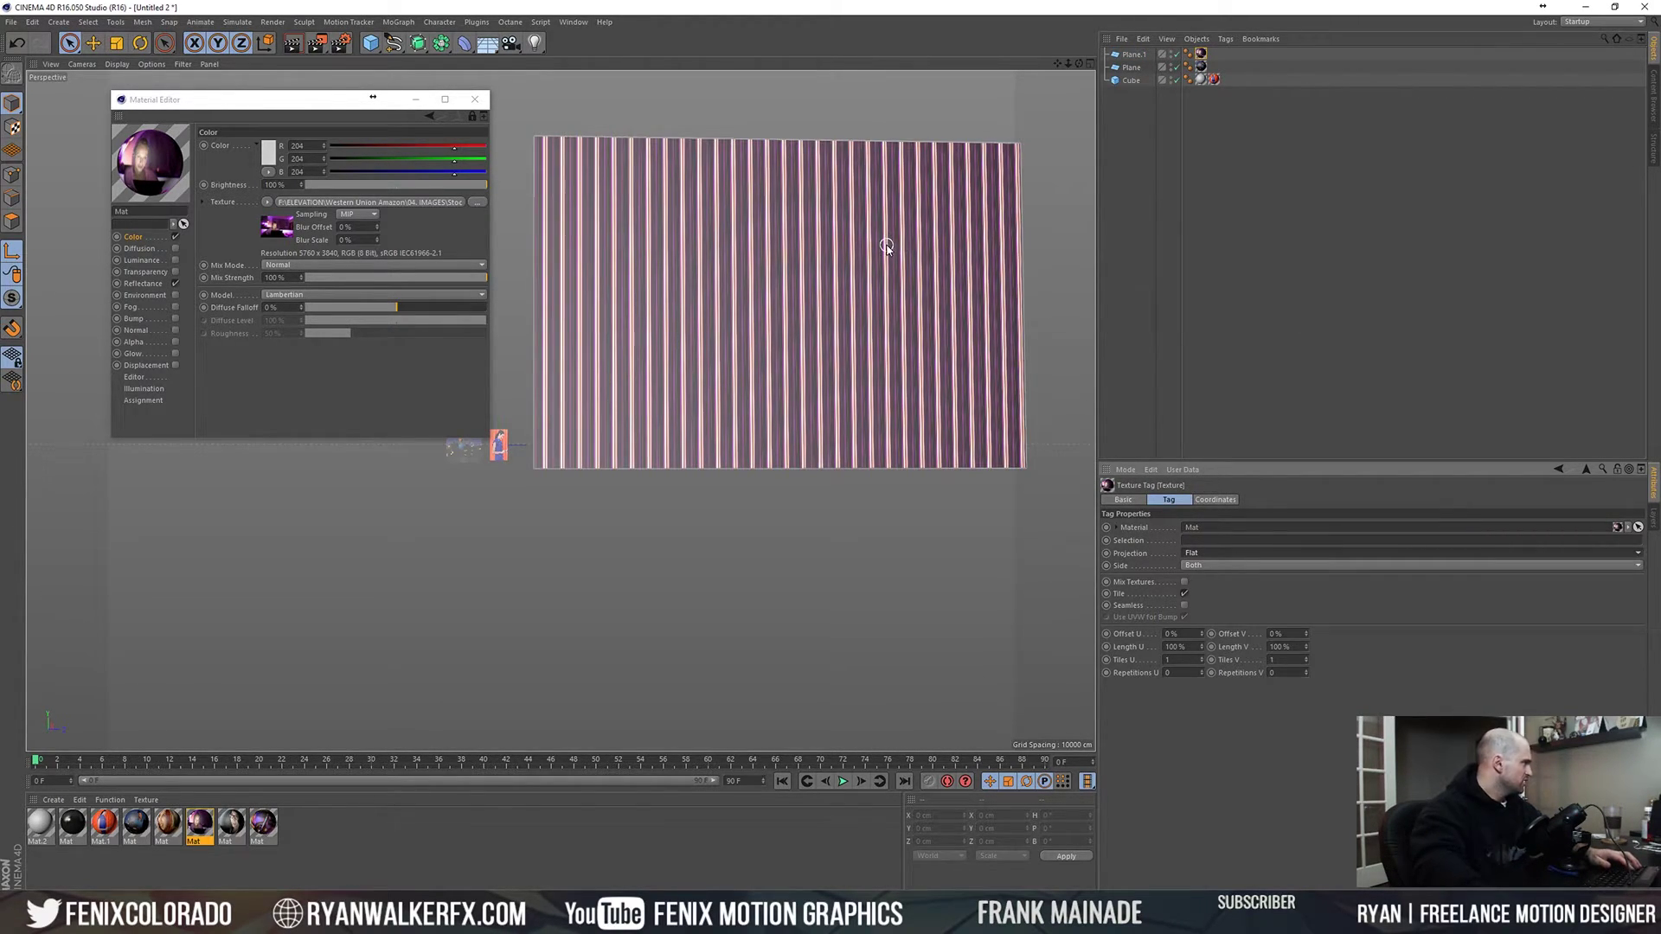
click(474, 99)
- In Texture mode, rotate the large plane's flat projection to a 90° pitch so that it faces the surface
alt+middle_drag(682, 272, 644, 275)
click(661, 265)
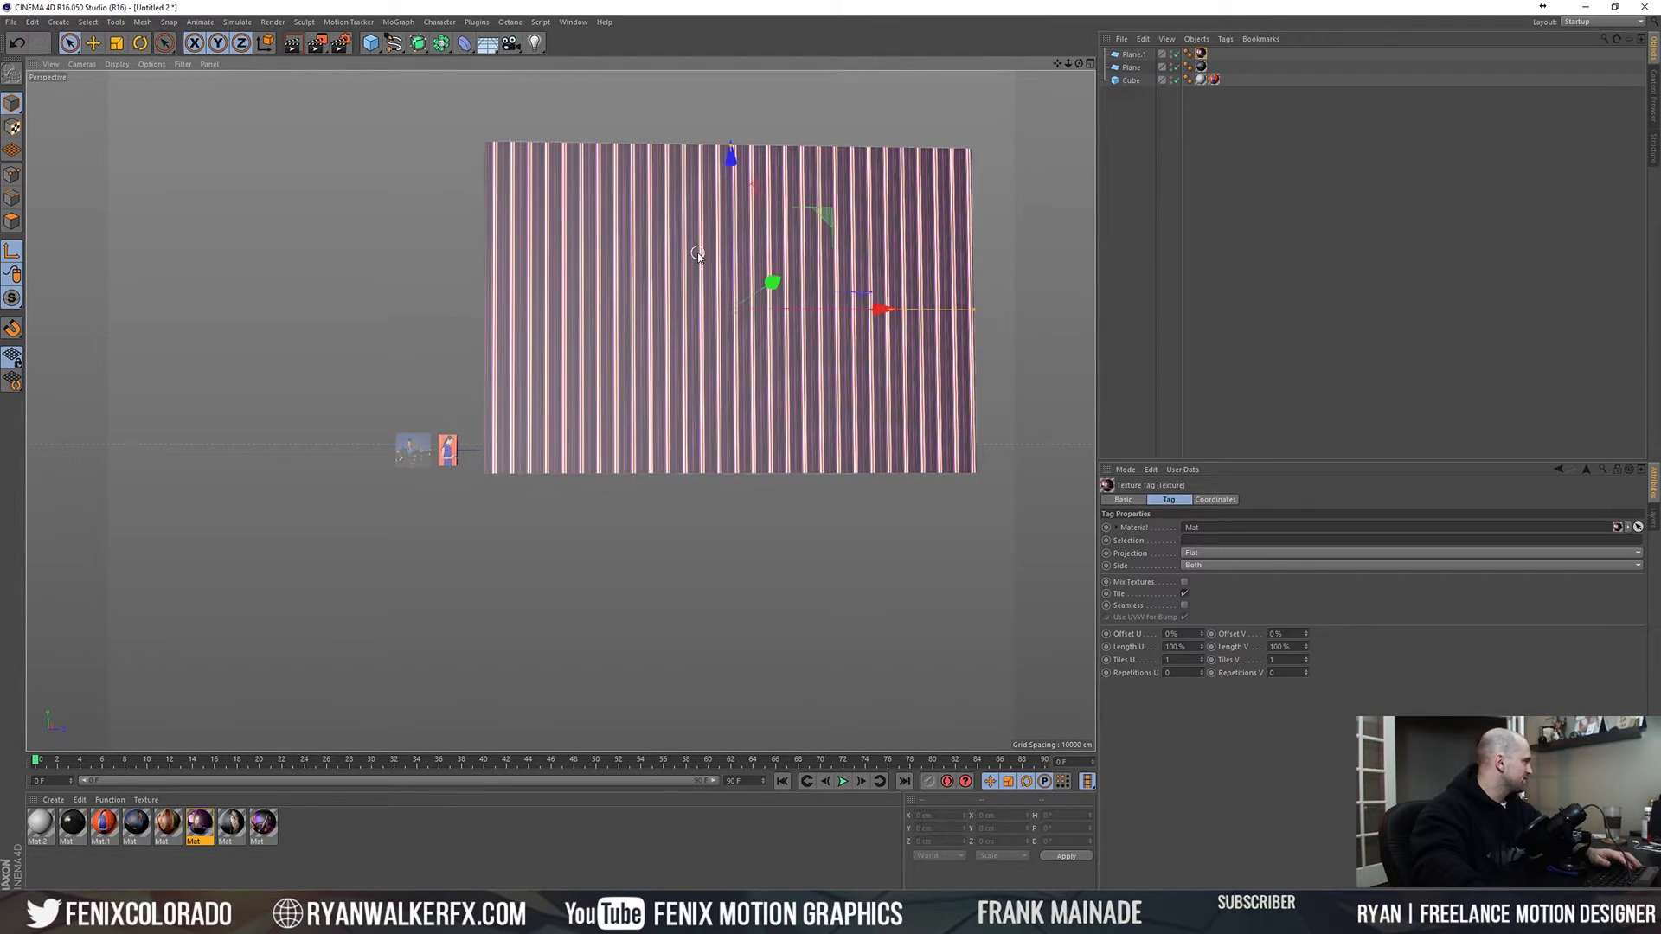
click(11, 128)
alt+drag(711, 251, 647, 335)
alt+right_drag(510, 370, 678, 286)
scroll(657, 296, down, 3)
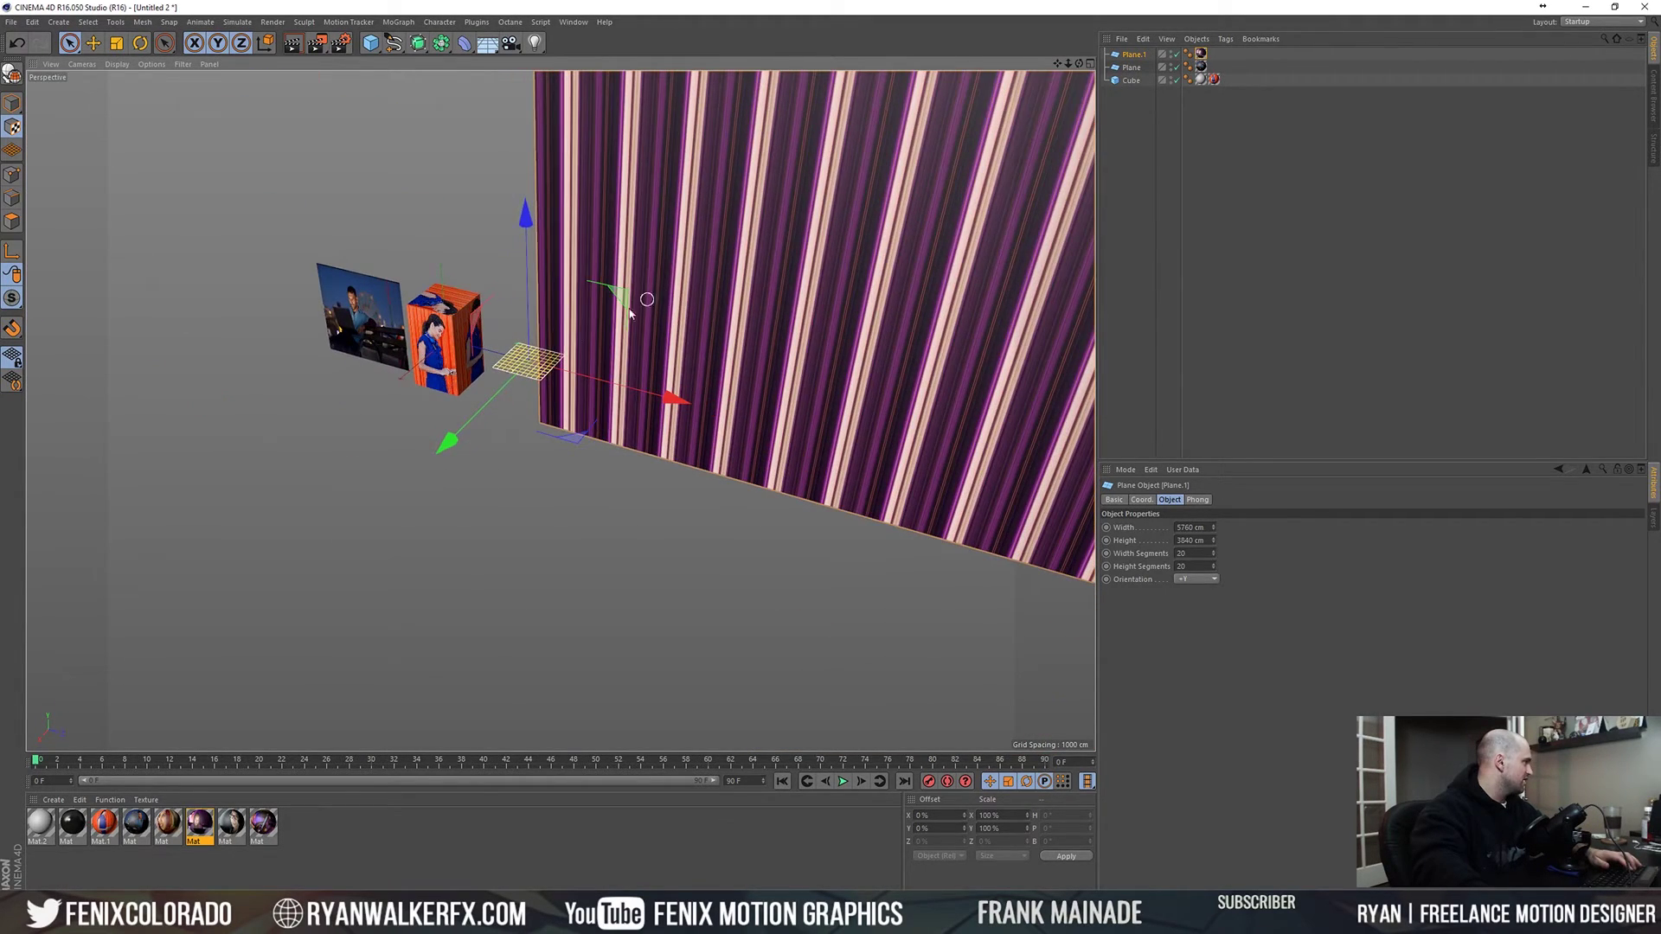
alt+drag(519, 373, 476, 388)
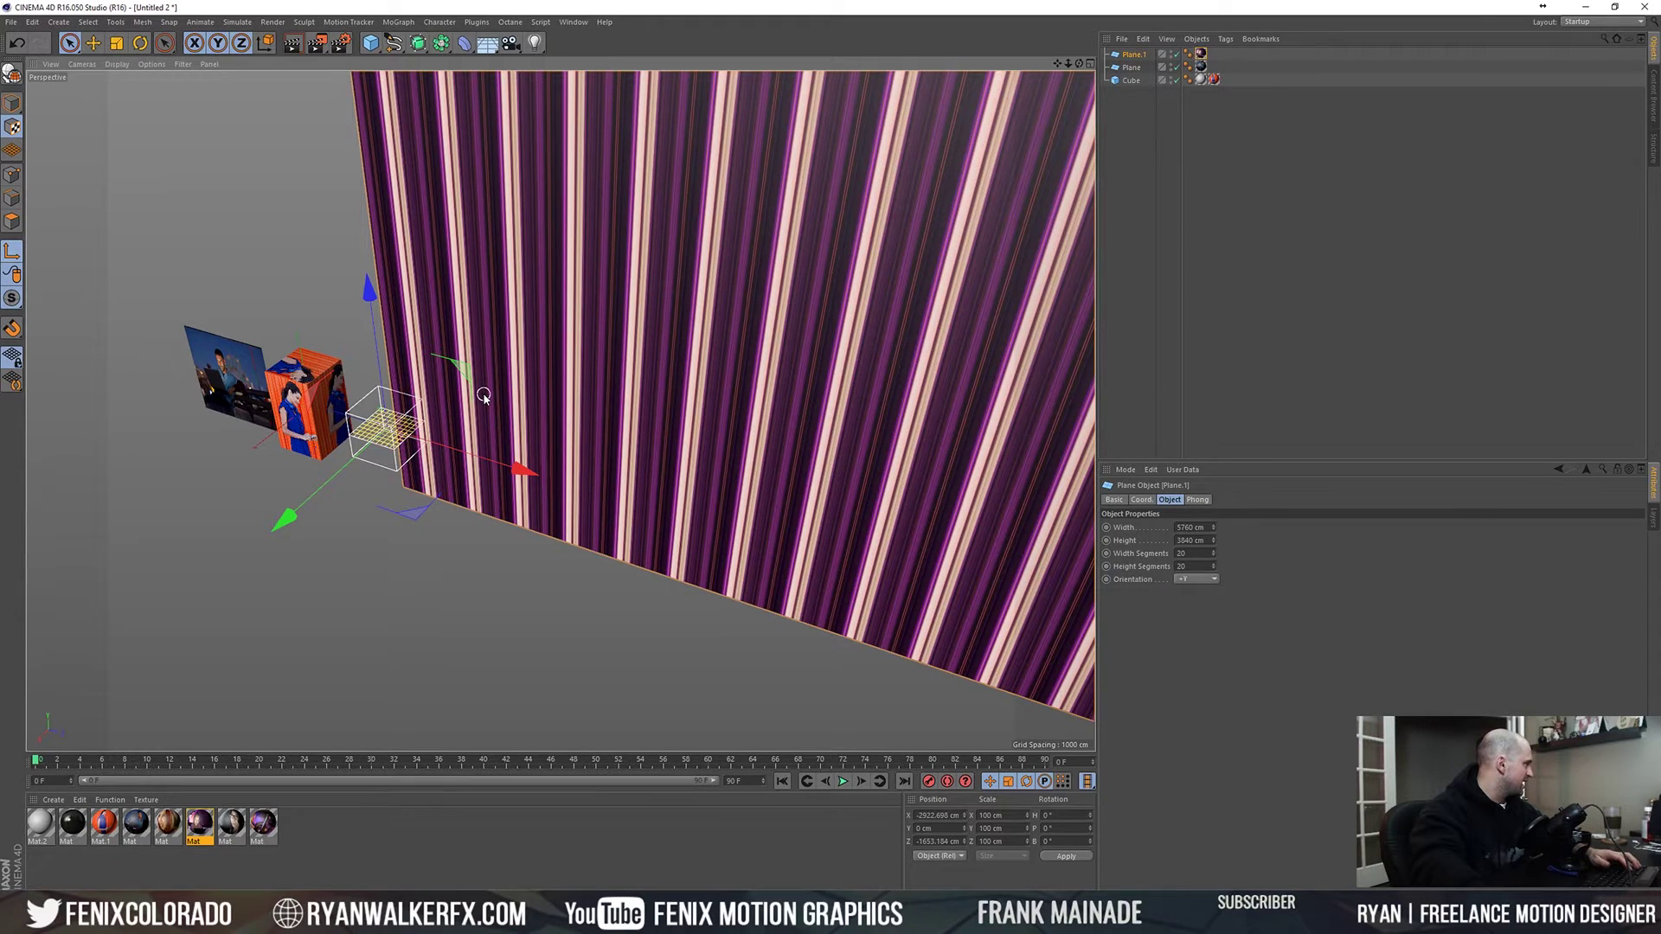
key(r)
alt+middle_drag(465, 383, 484, 378)
drag(378, 361, 347, 499)
alt+middle_drag(605, 351, 513, 341)
alt+drag(514, 339, 564, 301)
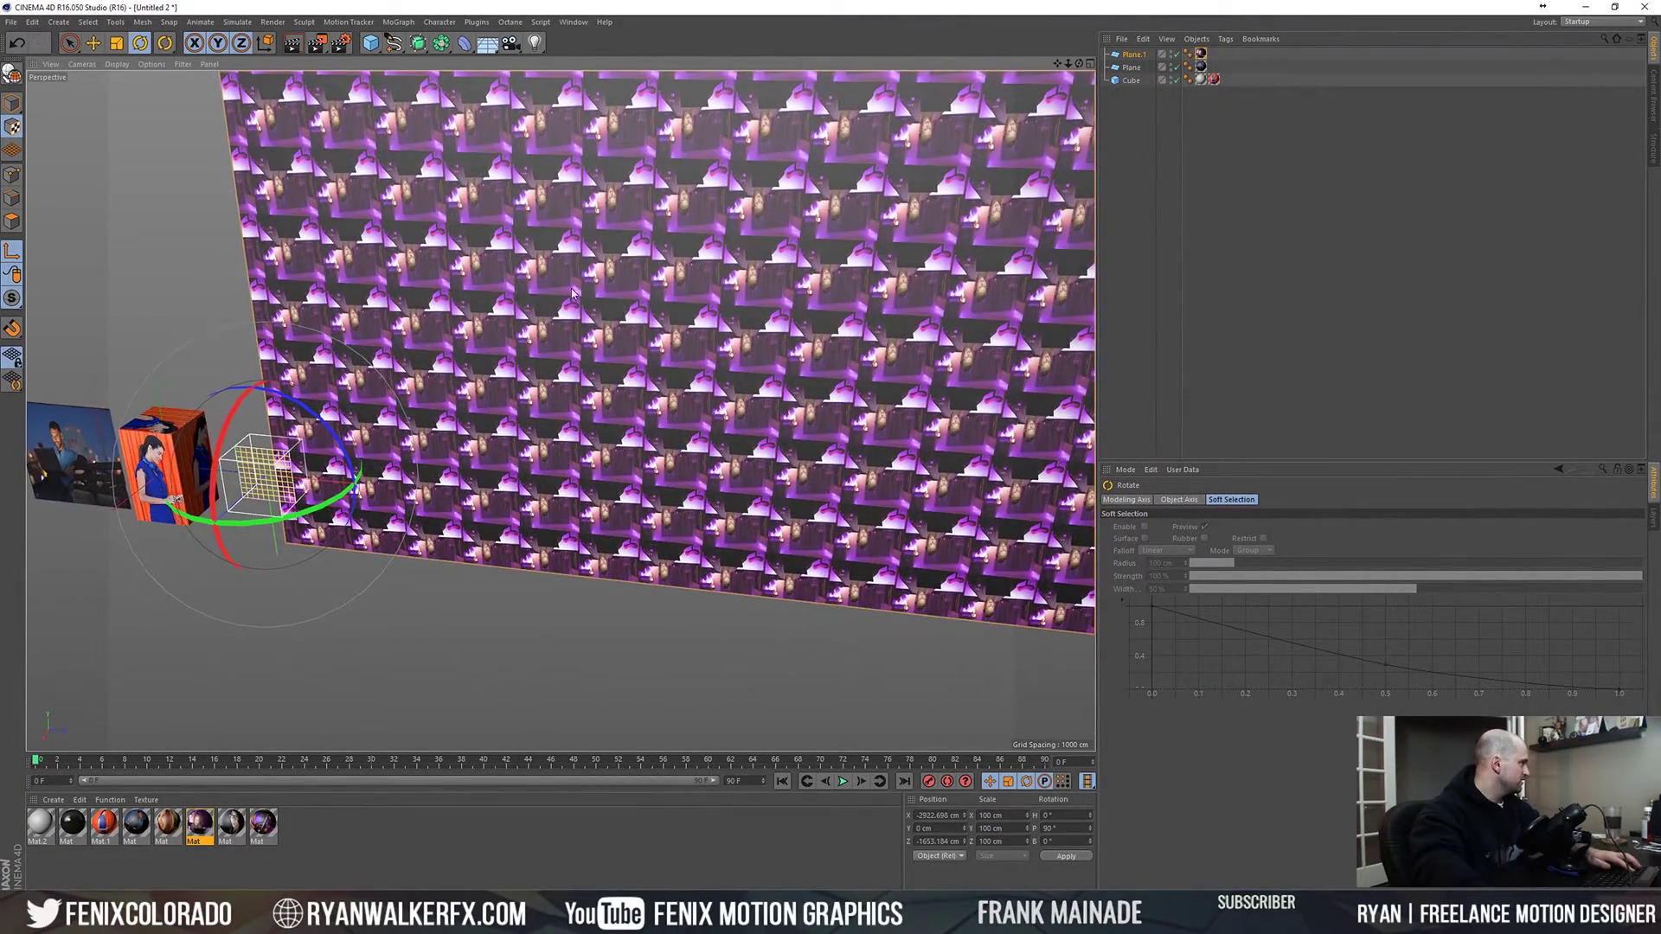
- Rotate the large plane's texture projection to a bank angle of -180°
drag(322, 404, 240, 527)
alt+drag(346, 459, 554, 450)
alt+right_drag(554, 450, 493, 467)
alt+drag(494, 467, 608, 372)
alt+right_drag(608, 372, 558, 380)
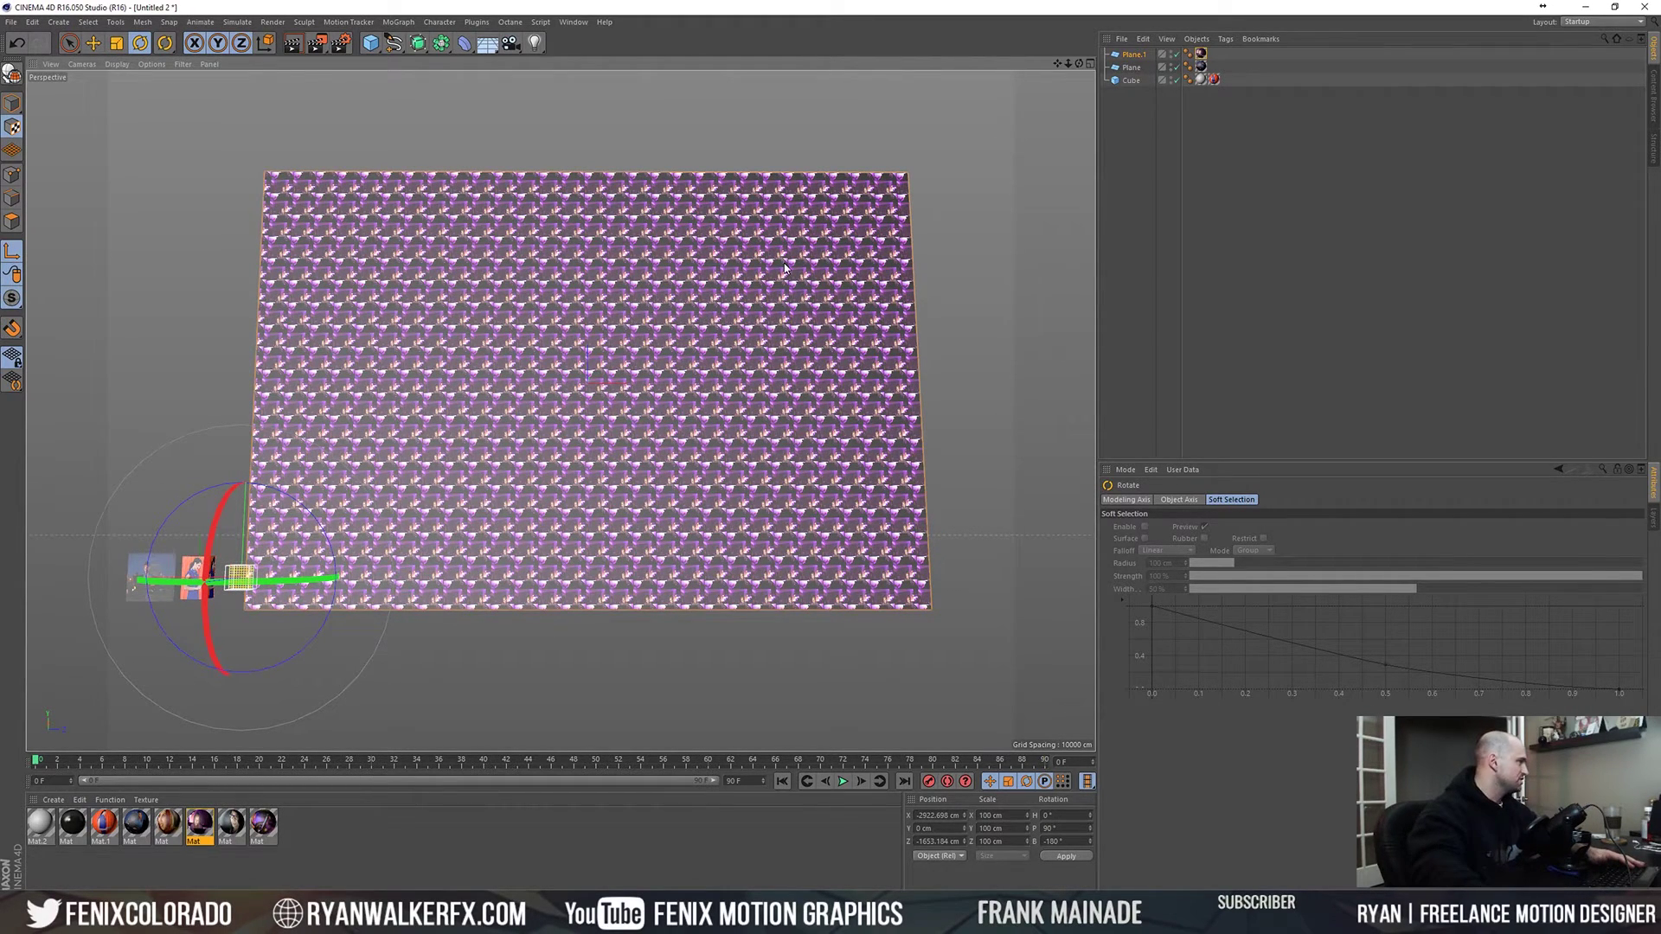
- Fit the flat texture projection to the large plane with Fit to Object
right_click(1199, 64)
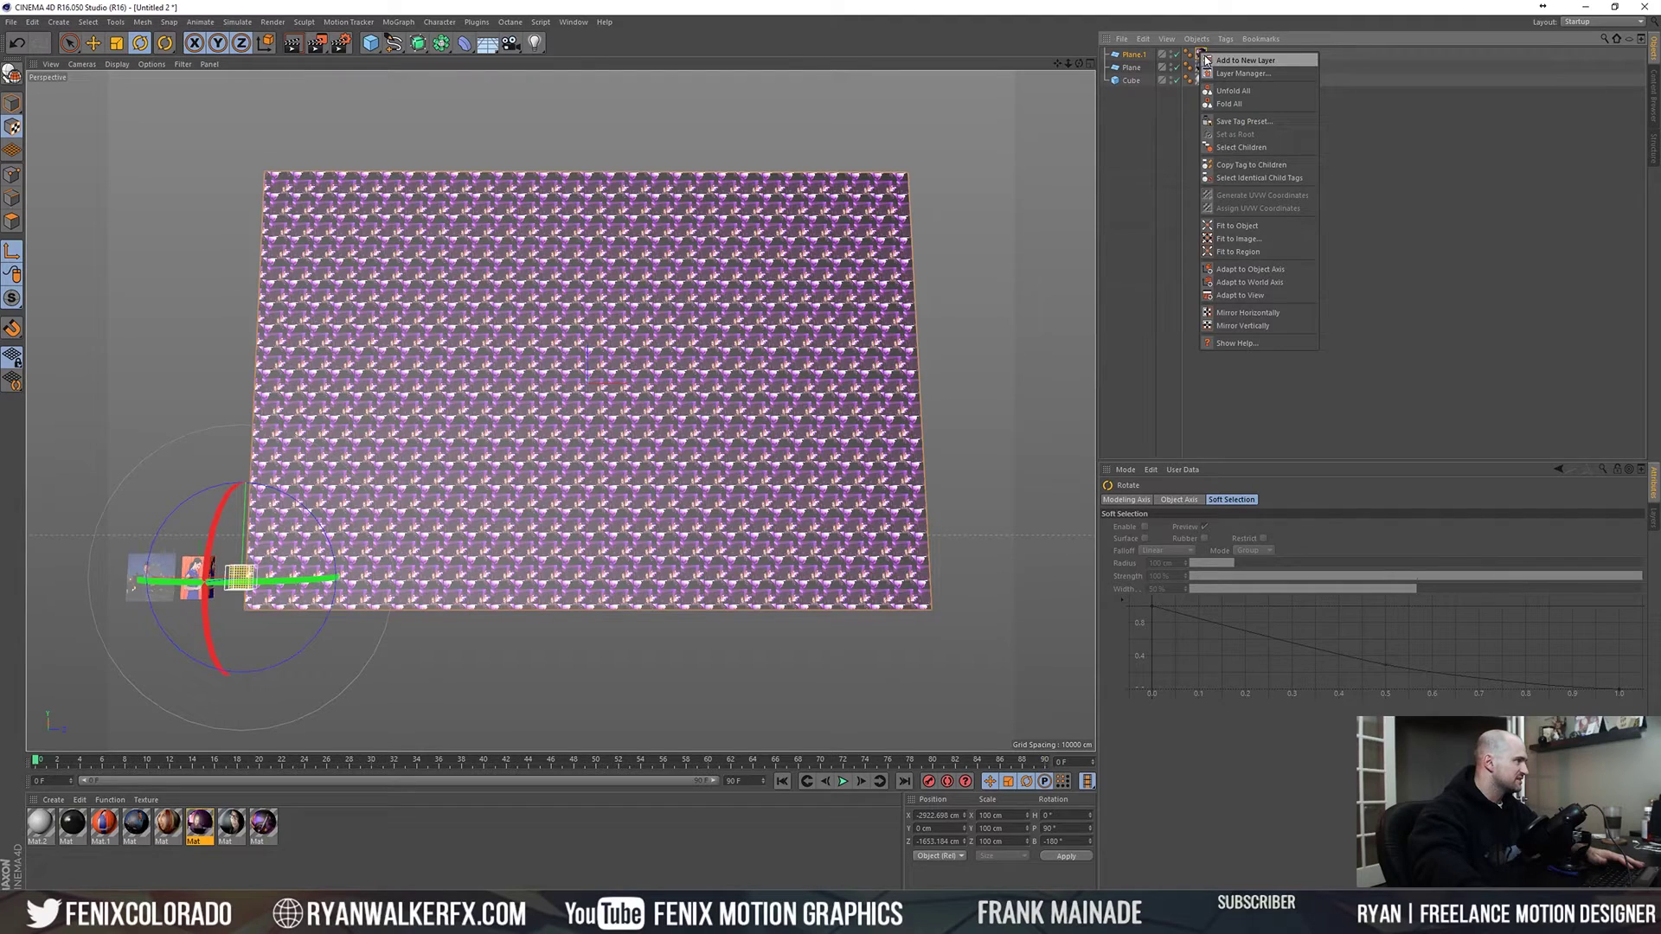
click(1237, 226)
alt+drag(652, 363, 634, 417)
- Try to rotate the large plane itself in Model mode, undoing each rotation
click(13, 102)
key(ctrl+z)
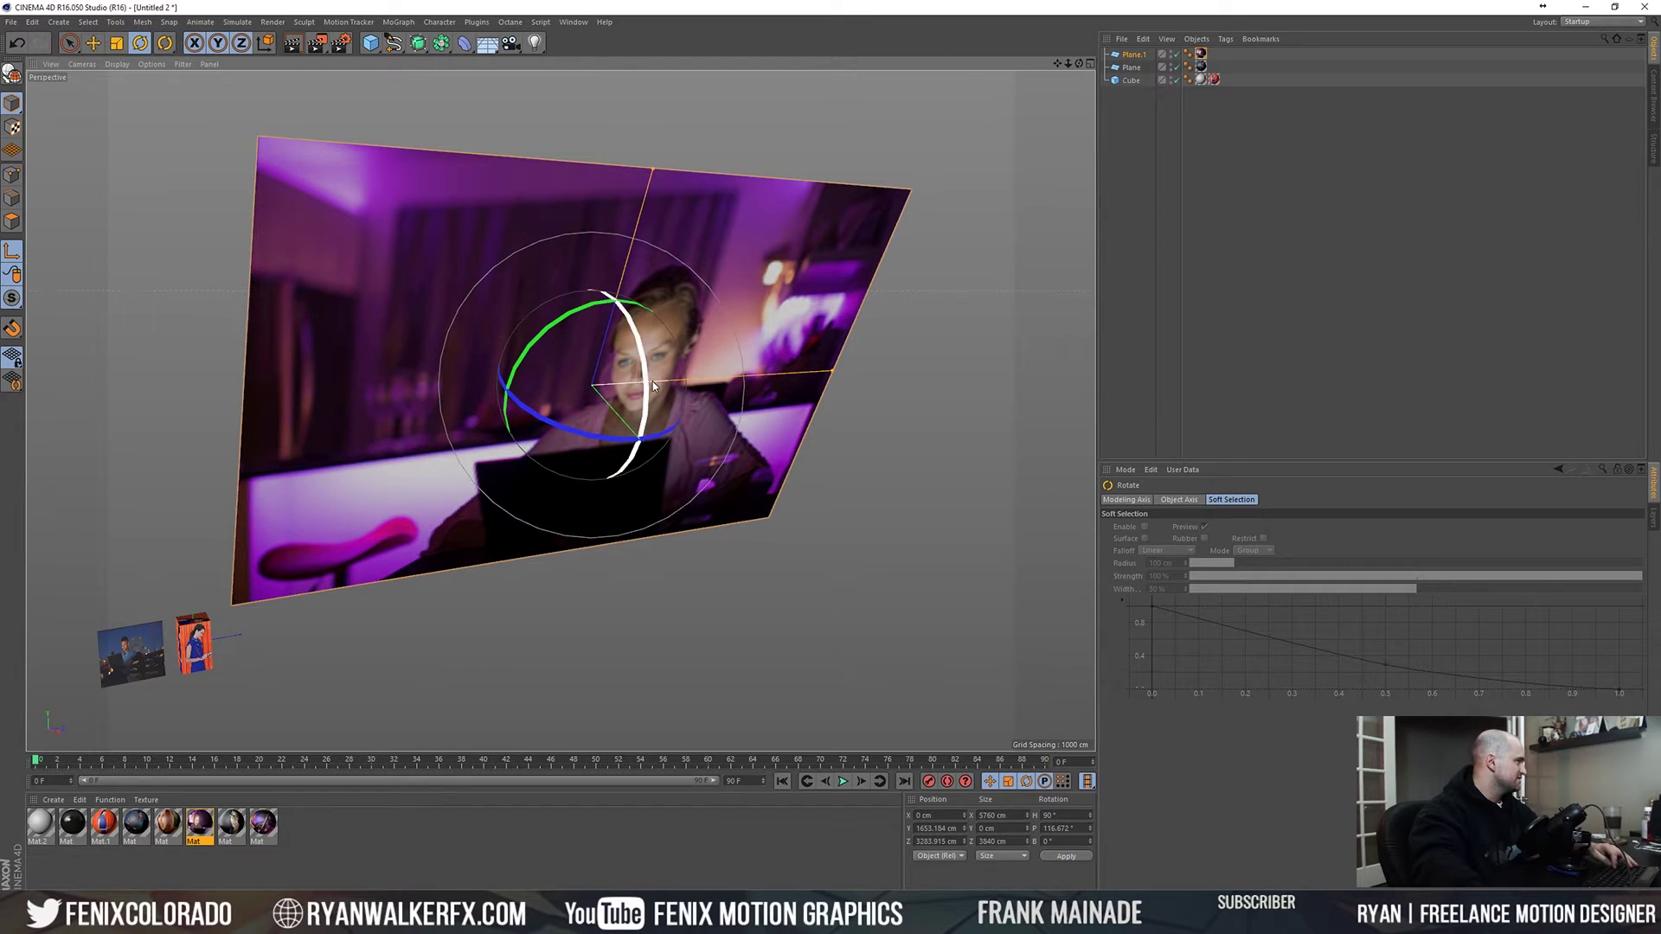
key(ctrl+z)
drag(644, 364, 639, 318)
key(ctrl+z)
mouse_move(620, 396)
mouse_down()
mouse_move(546, 391)
mouse_move(595, 396)
mouse_move(557, 383)
mouse_move(587, 379)
mouse_move(620, 393)
mouse_move(579, 398)
mouse_move(608, 402)
mouse_up()
key(ctrl+z)
drag(561, 346, 825, 358)
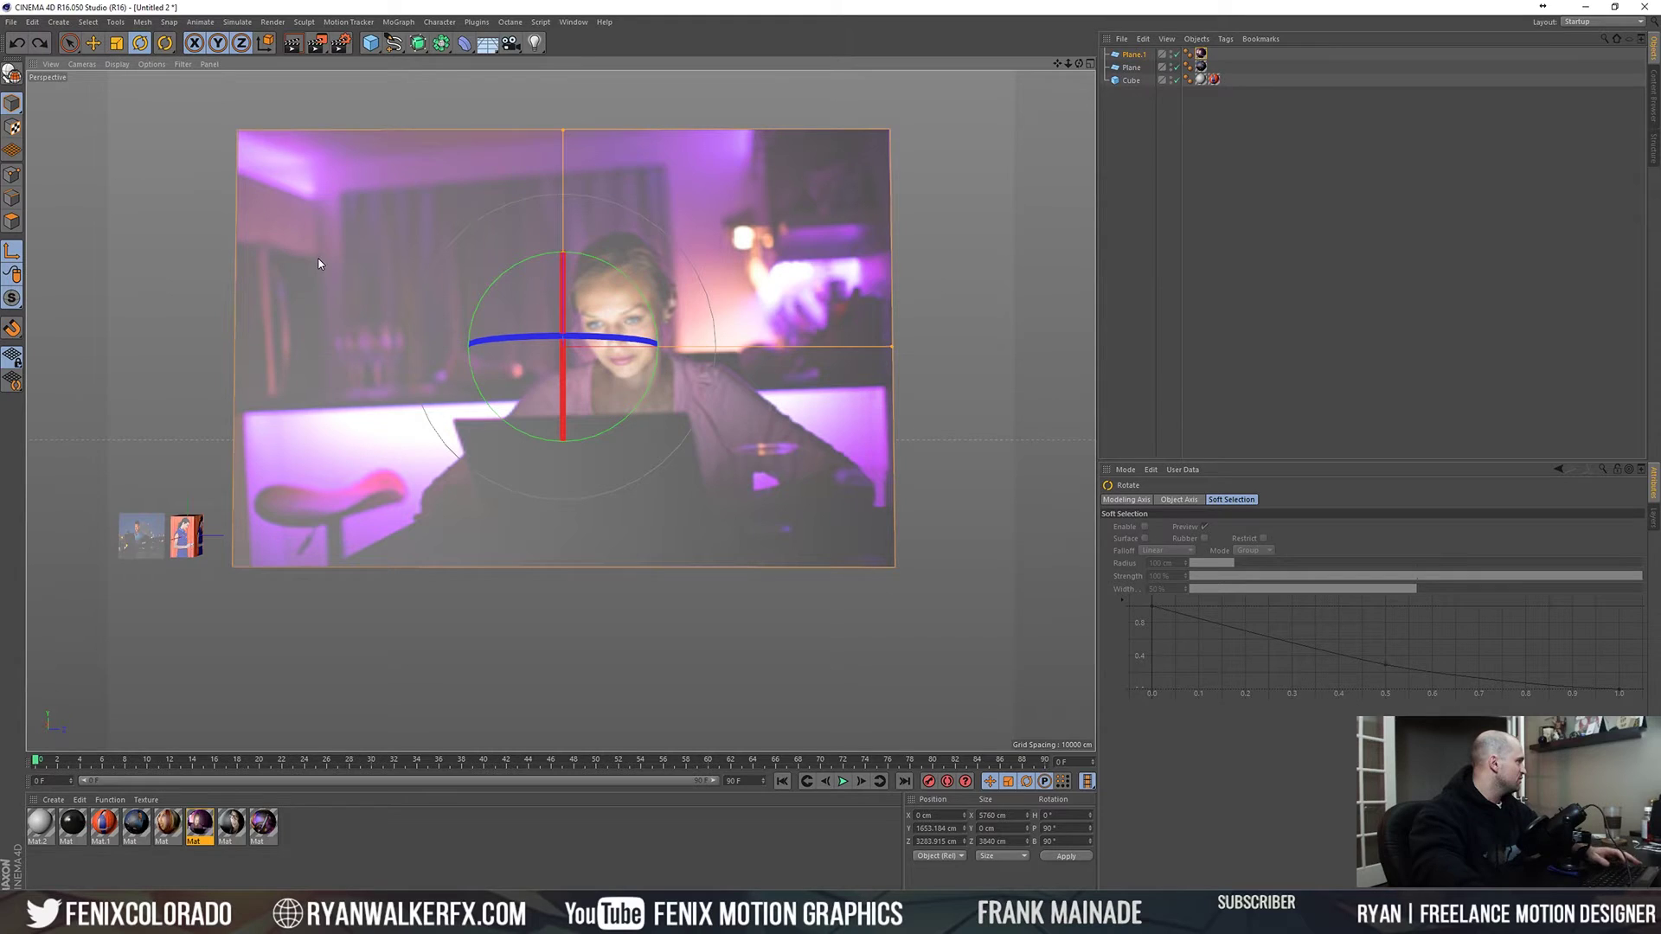
- In Texture mode, turn the plane's projection around its vertical axis to reverse the portrait's mirroring, and deselect the plane
click(12, 127)
drag(562, 345, 823, 346)
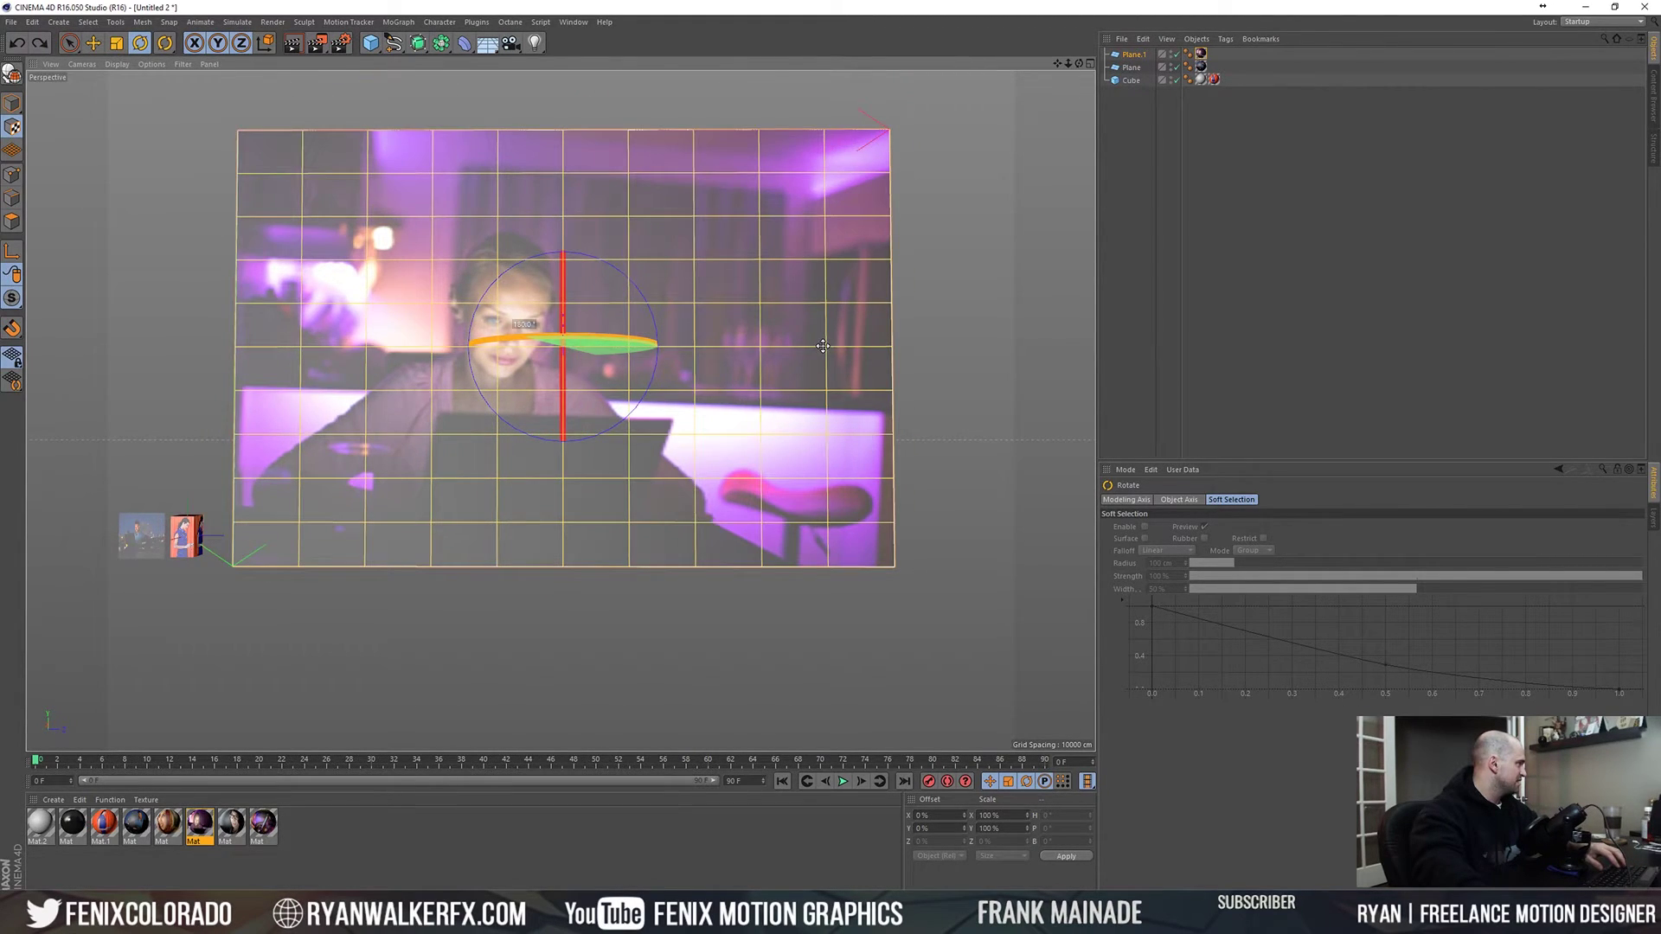
click(1189, 184)
- Set the portrait material's texture preview size to 4096x4096 (64 MB)
click(1201, 54)
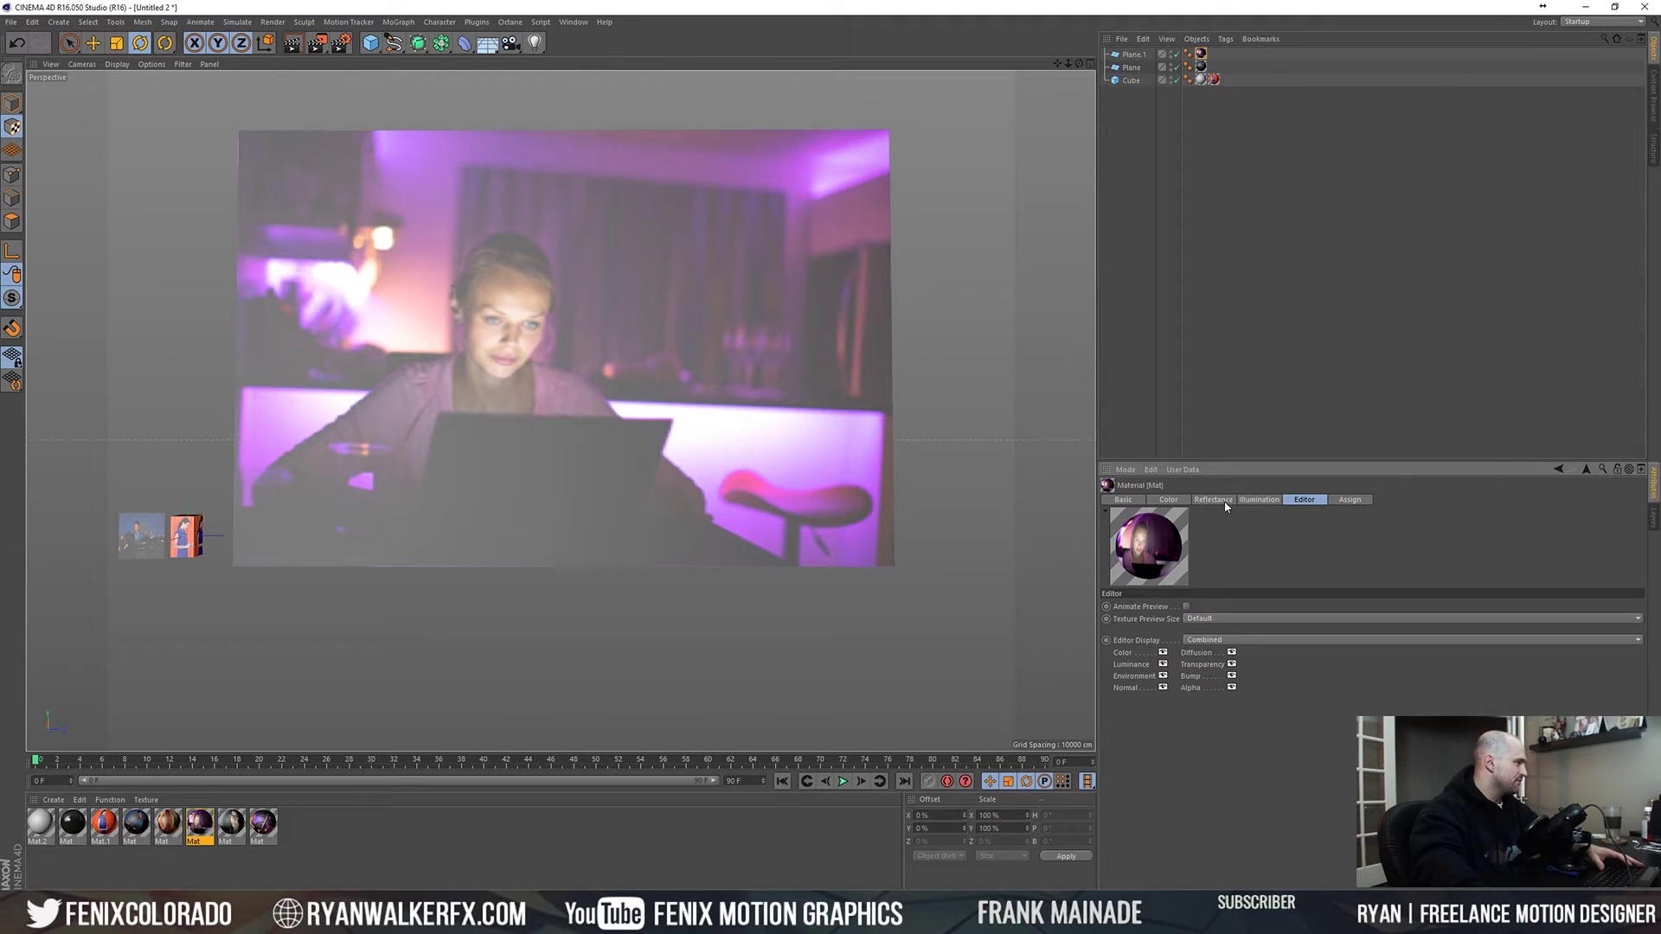
click(1211, 619)
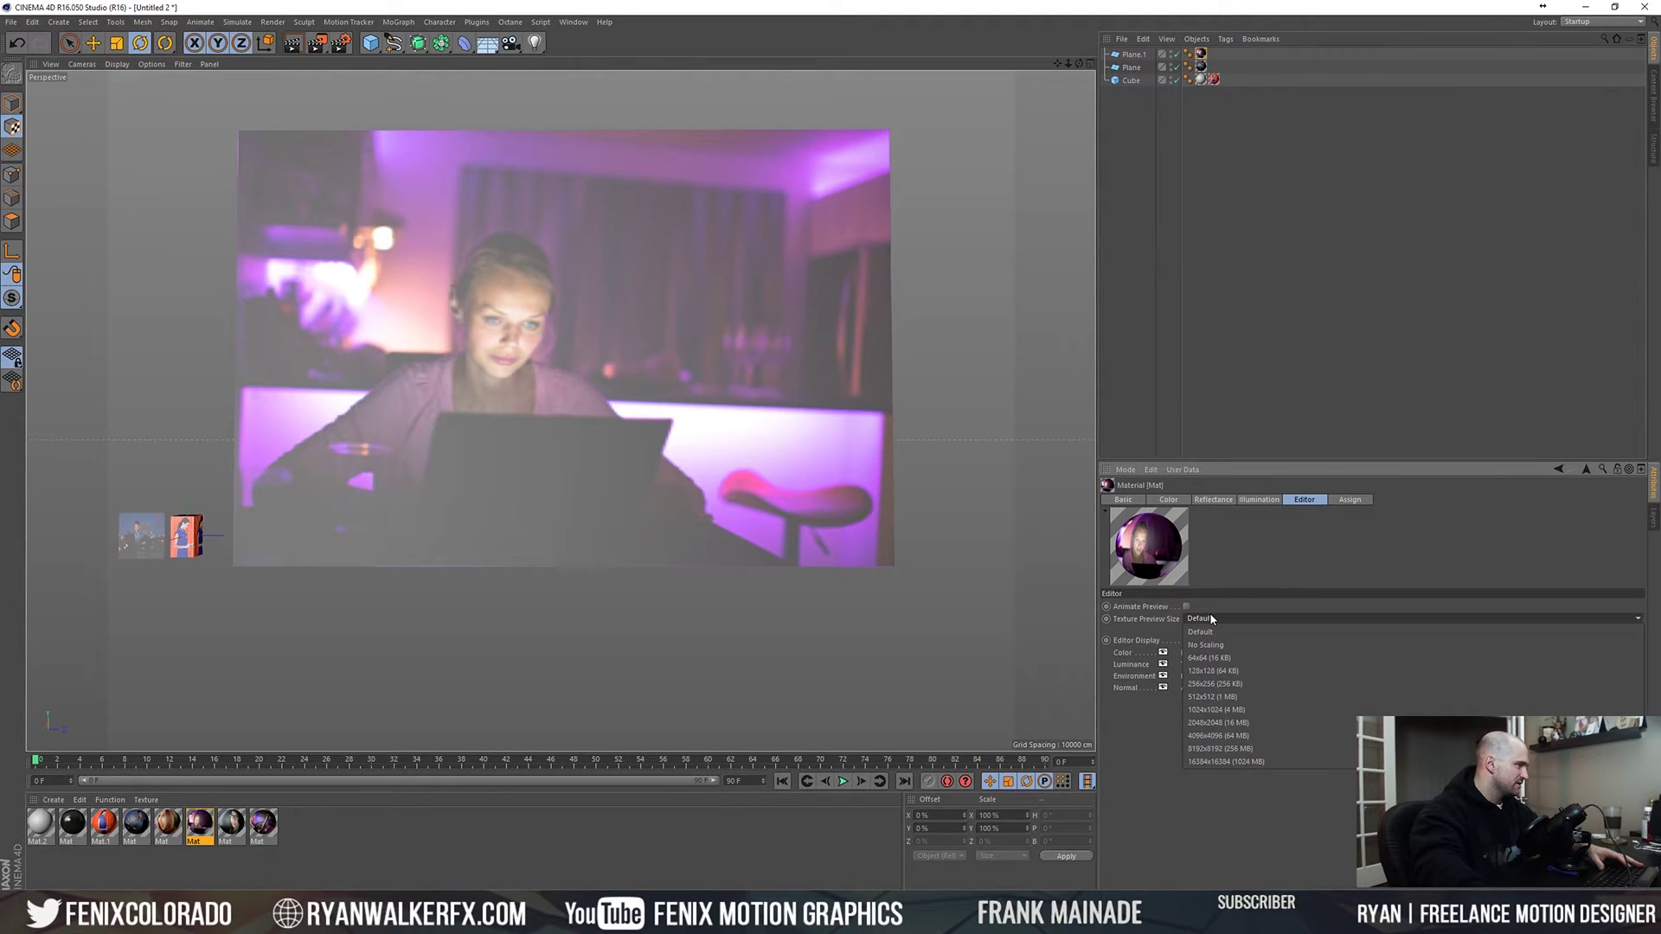
click(1298, 749)
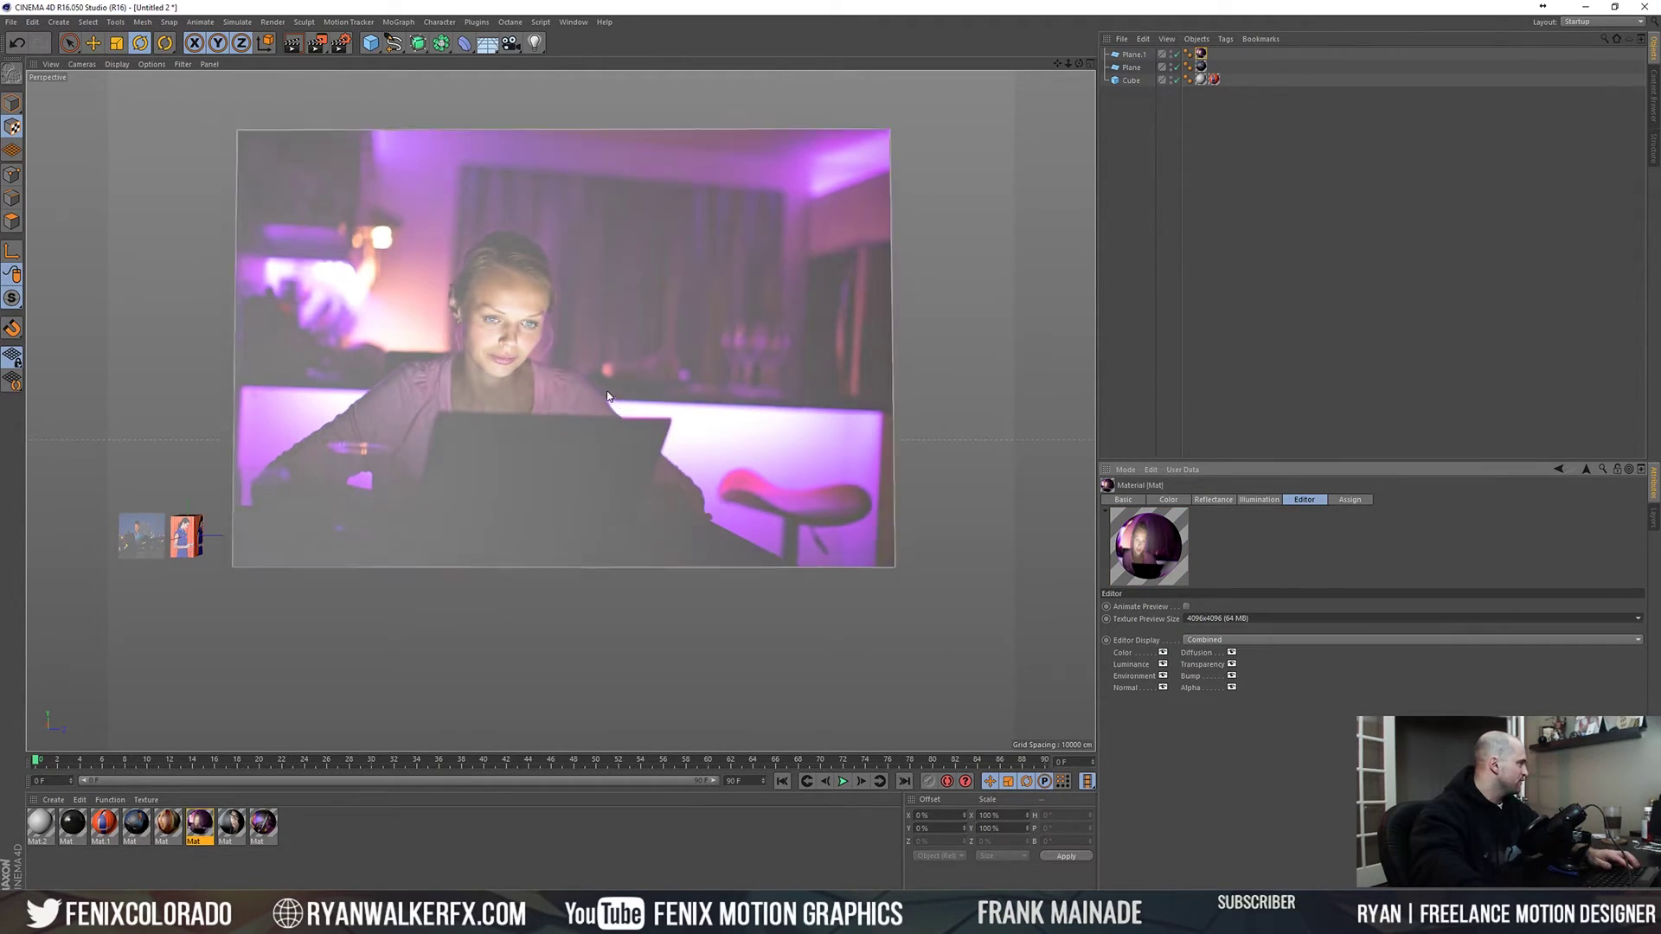
- Scale the portrait plane down uniformly to about 599 by 399 cm
alt+middle_drag(610, 393, 671, 413)
alt+middle_drag(672, 413, 655, 417)
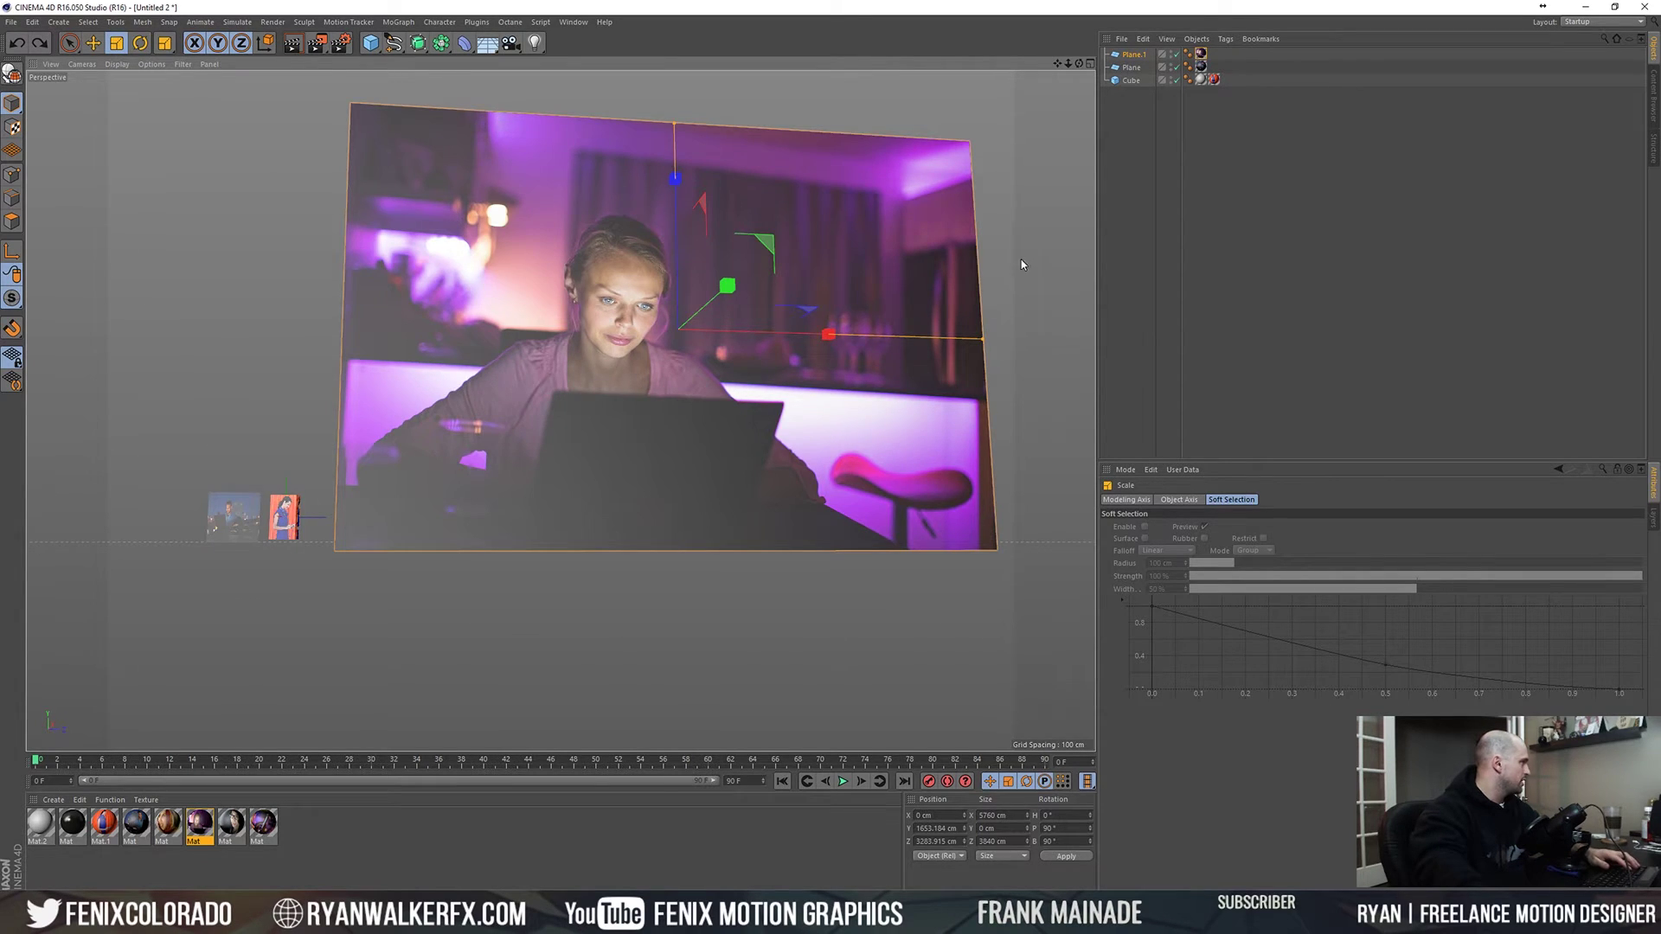
drag(1021, 264, 536, 463)
- Move the reduced portrait plane beside the cube, to about 16 cm in Y and 508 cm in Z
key(space)
drag(765, 228, 466, 416)
key(s)
scroll(425, 417, down, 5)
alt+middle_drag(443, 443, 619, 379)
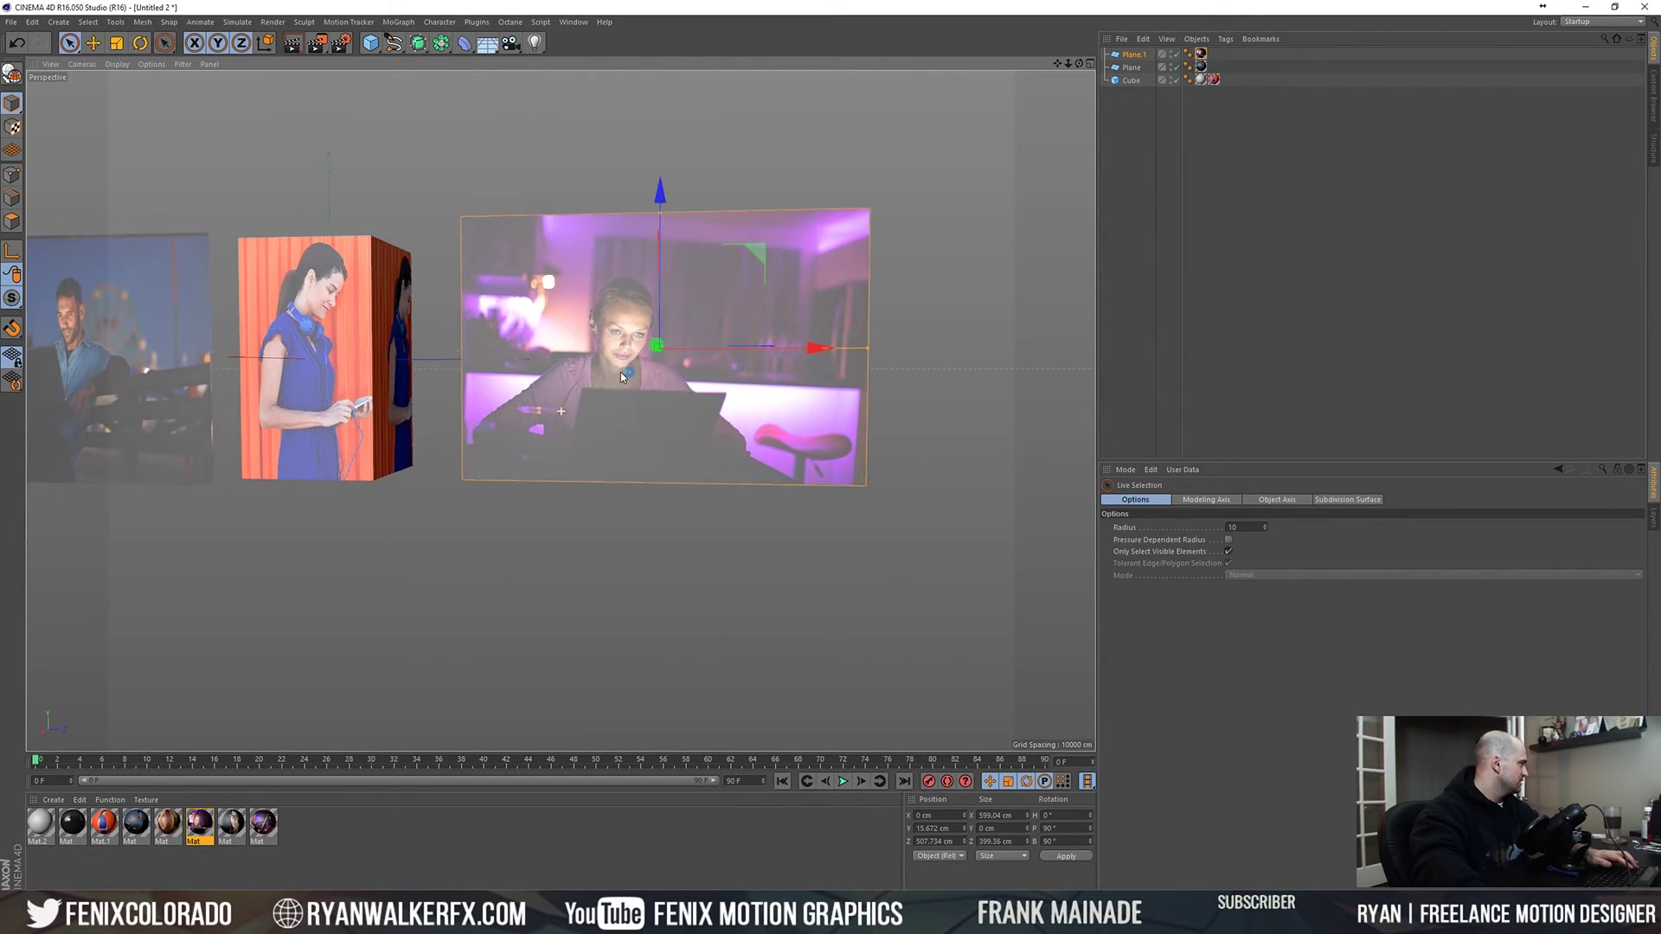
alt+drag(619, 379, 604, 366)
alt+middle_drag(478, 389, 595, 350)
alt+drag(595, 351, 591, 339)
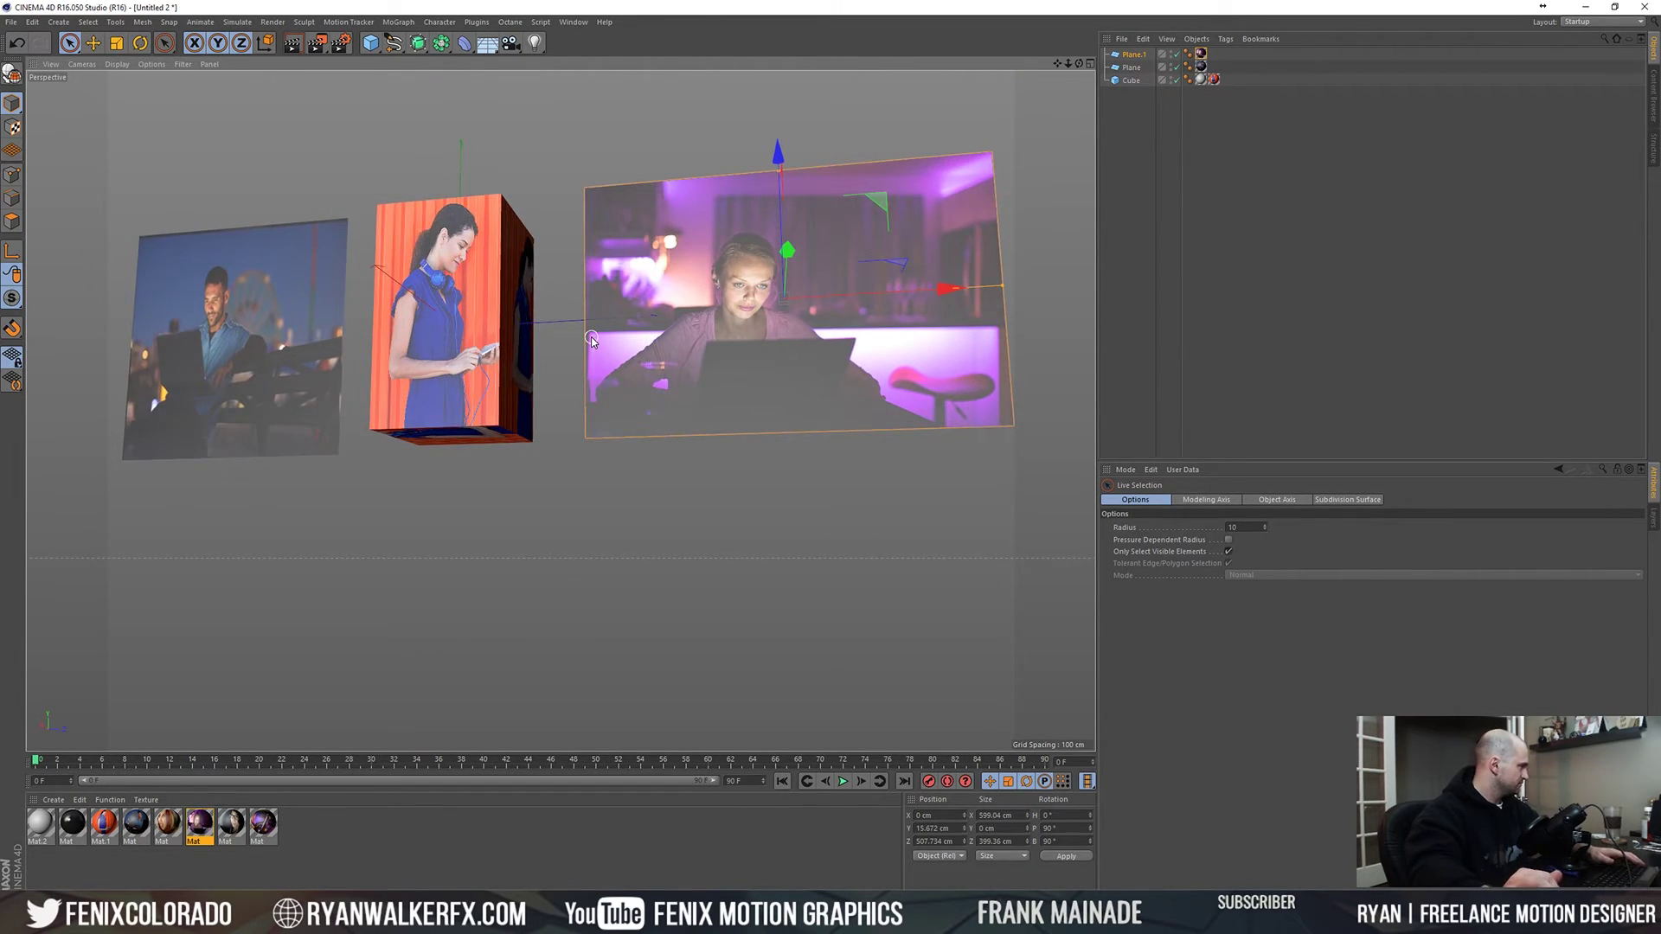